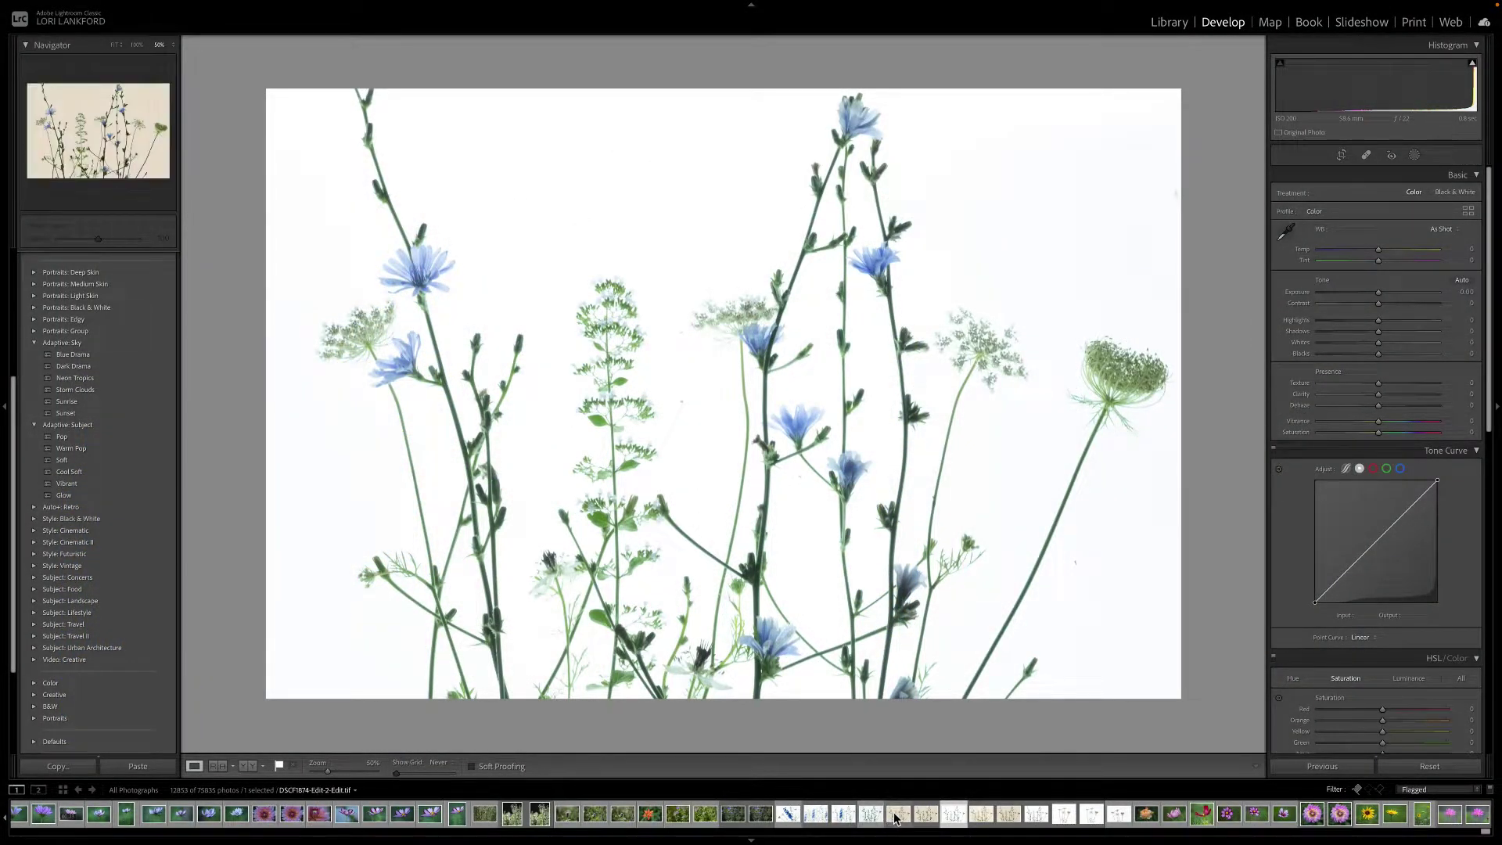
Step: Compare the cream composite DSCF1874-Edit-Edit with the original DSCF1874 RAF, ending on the original
click(983, 816)
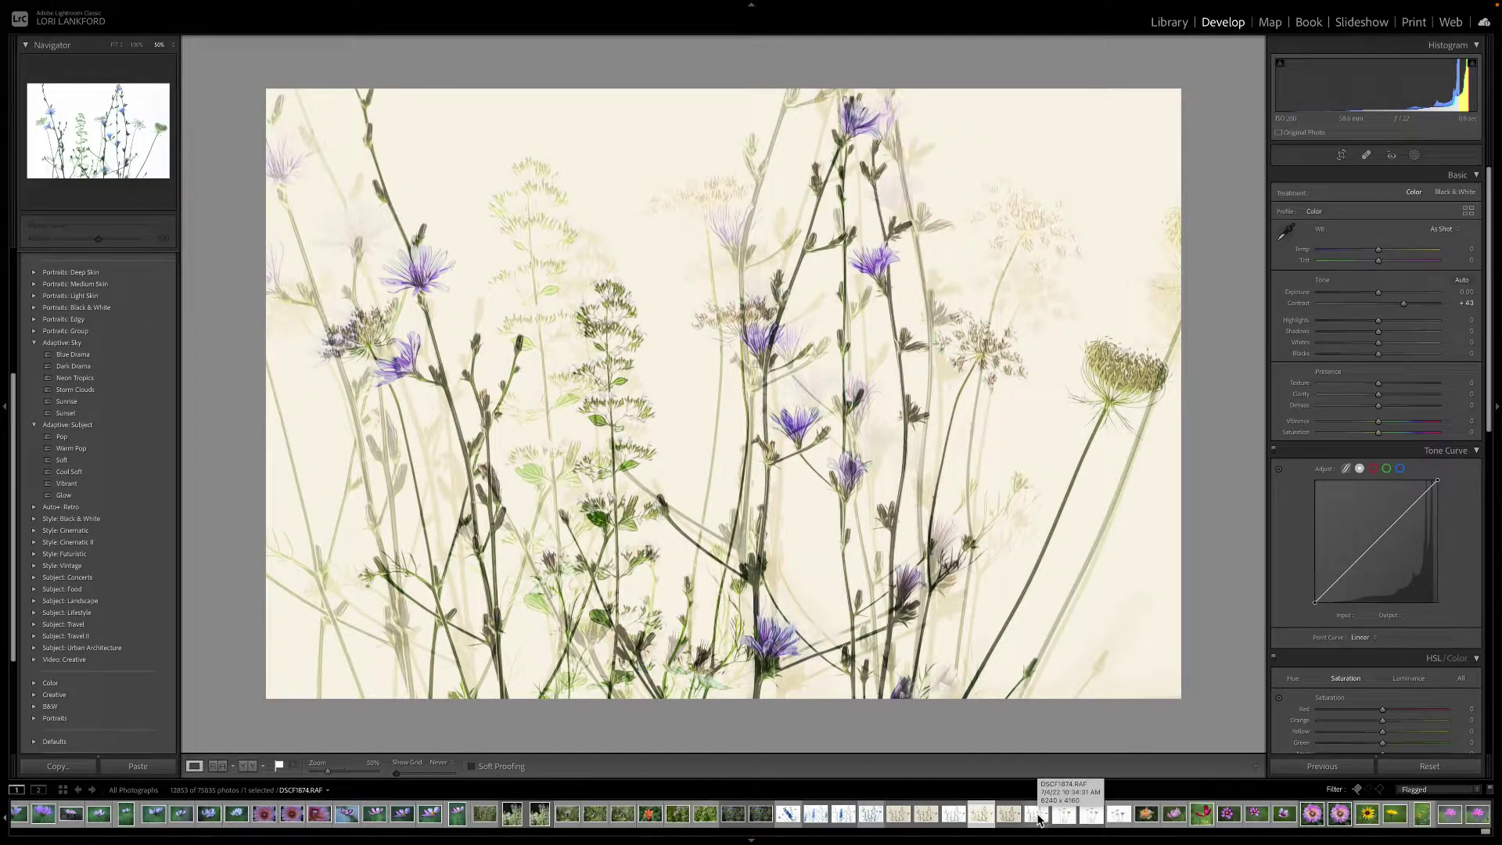
click(1035, 818)
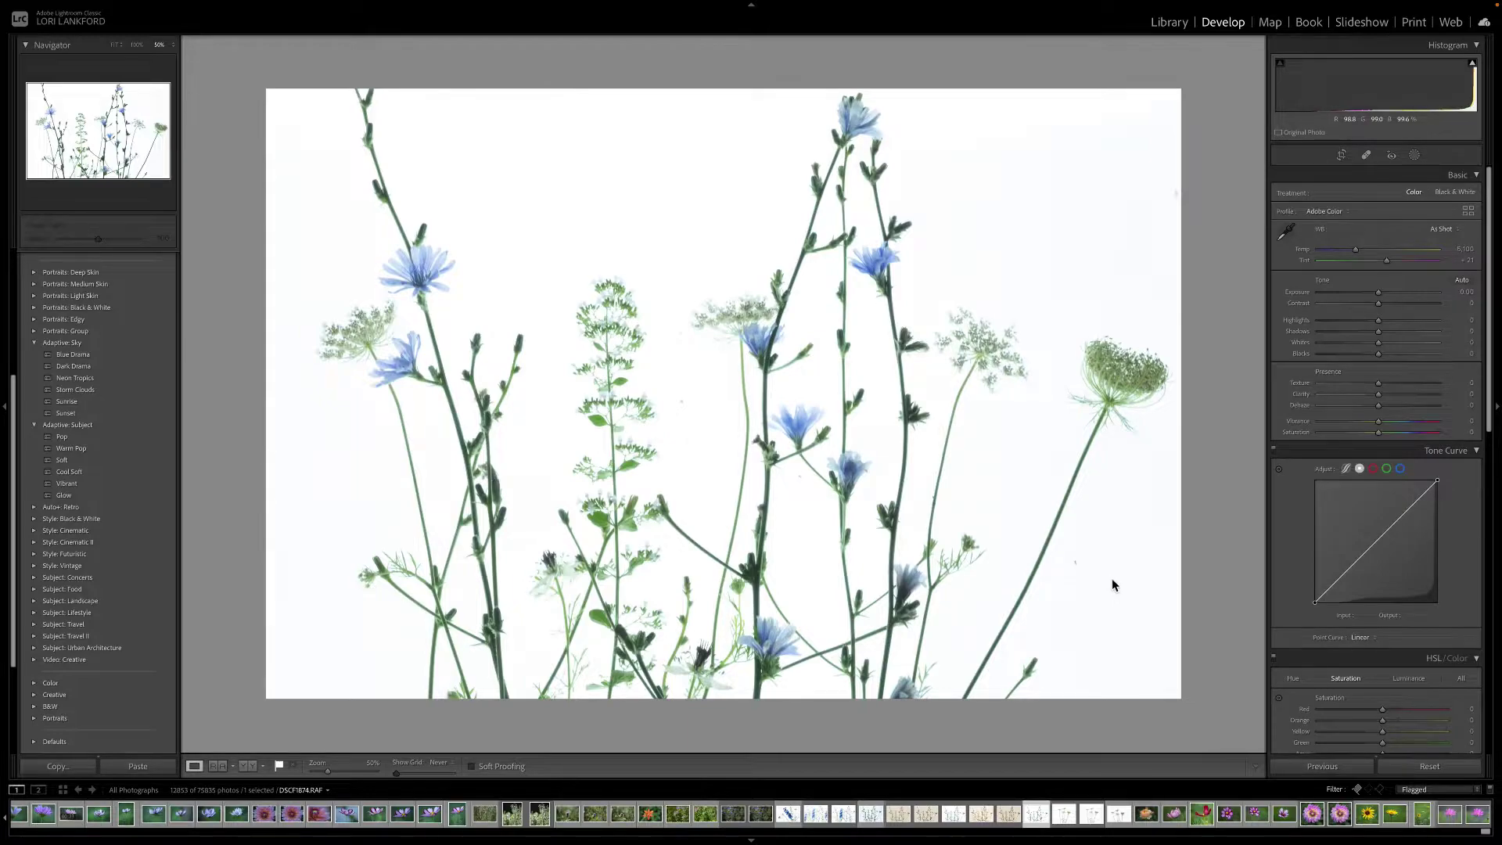
Step: Load DSCF1874-Edit.tif, the cream-background wildflower edit, in the Develop module
click(1009, 818)
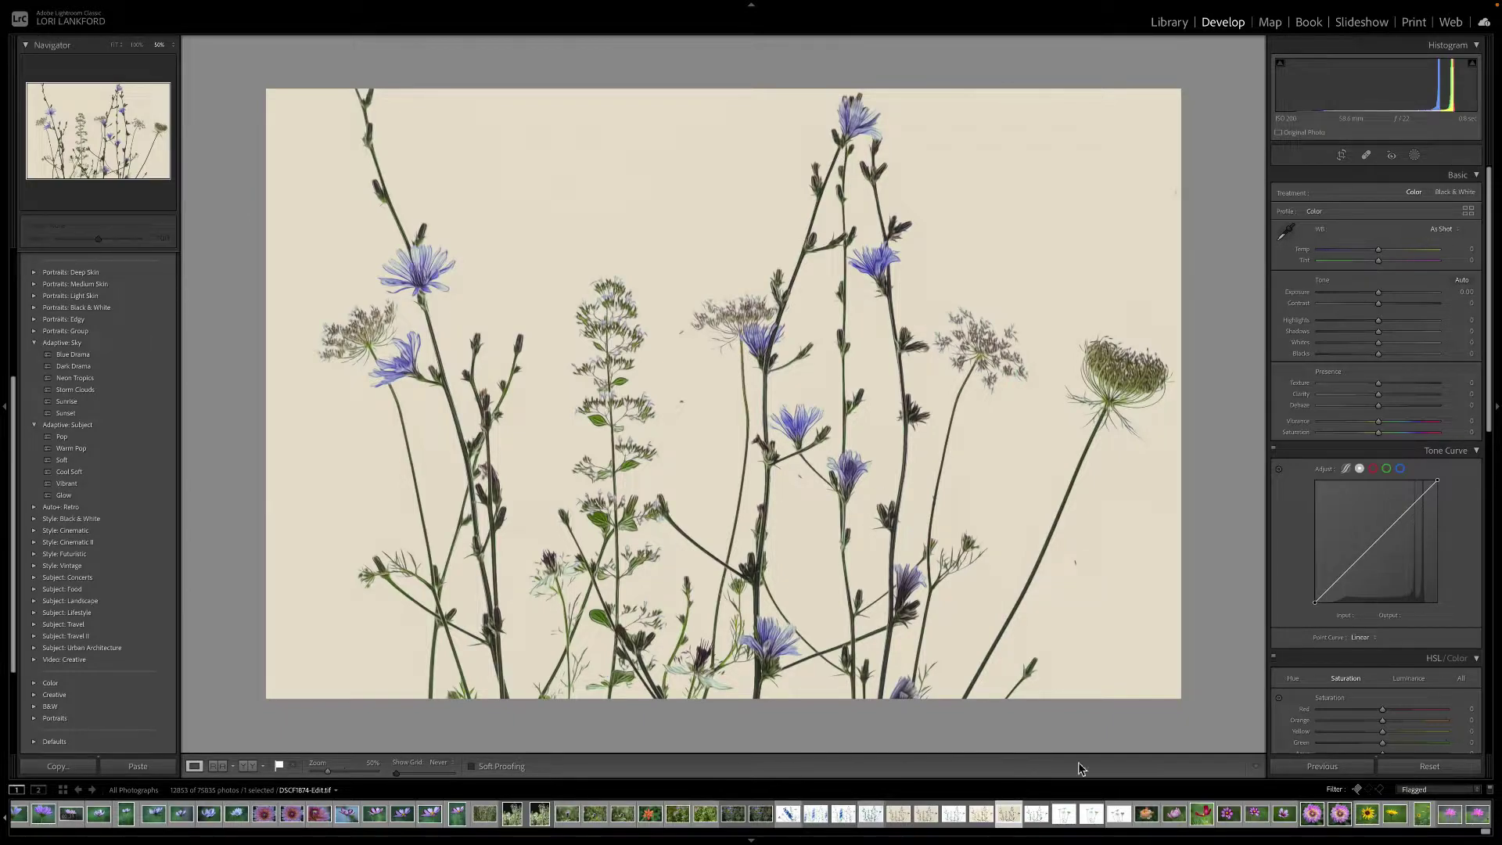
Step: In Photoshop's DSCF1874-Edit-Edit.tif, show only Background and Layer 1, with Layer 1 selected
mouse_move(1040, 838)
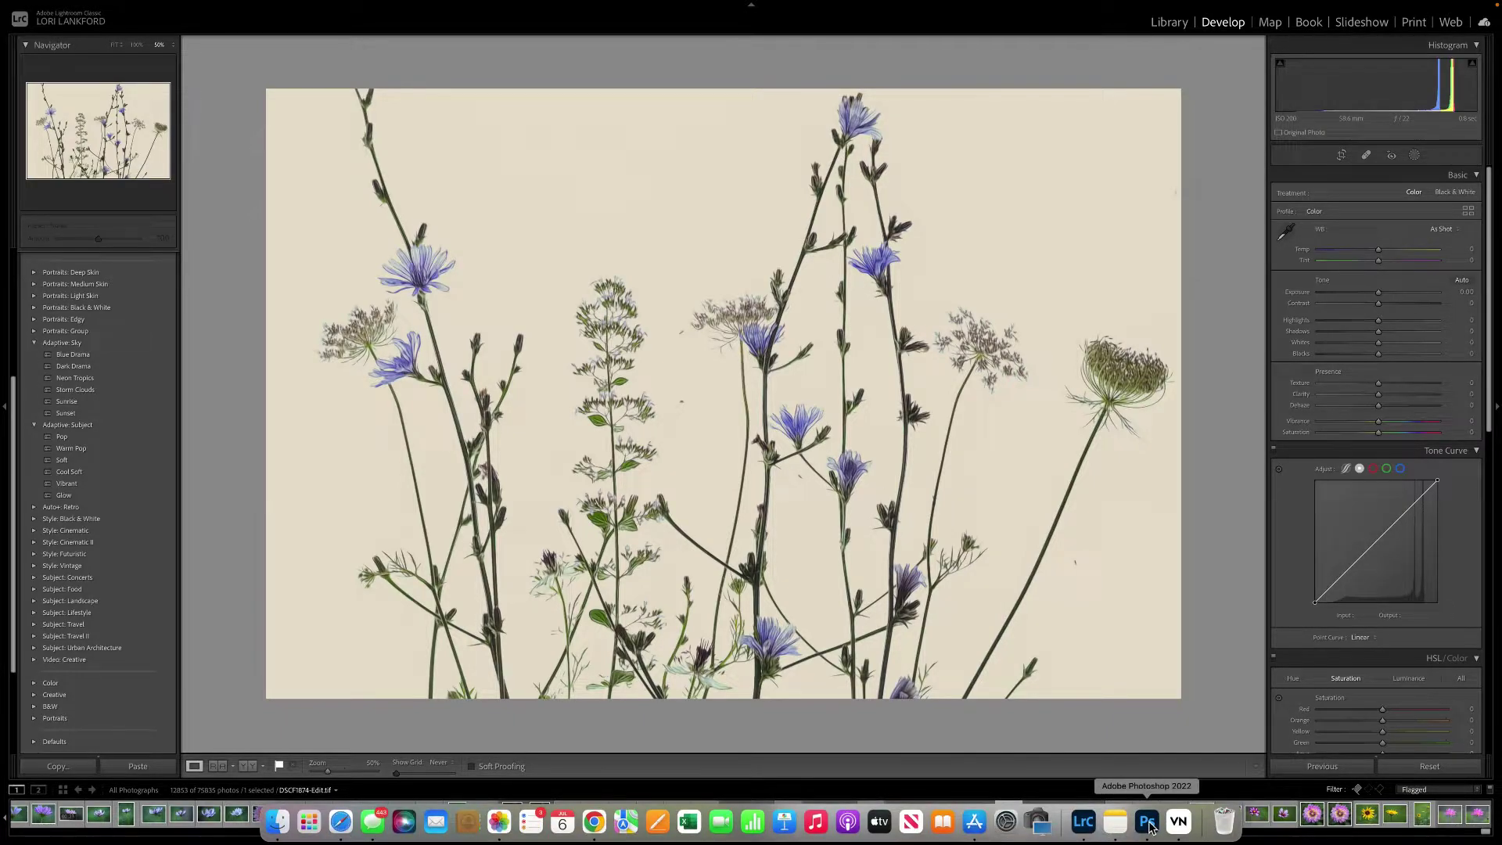
click(1147, 823)
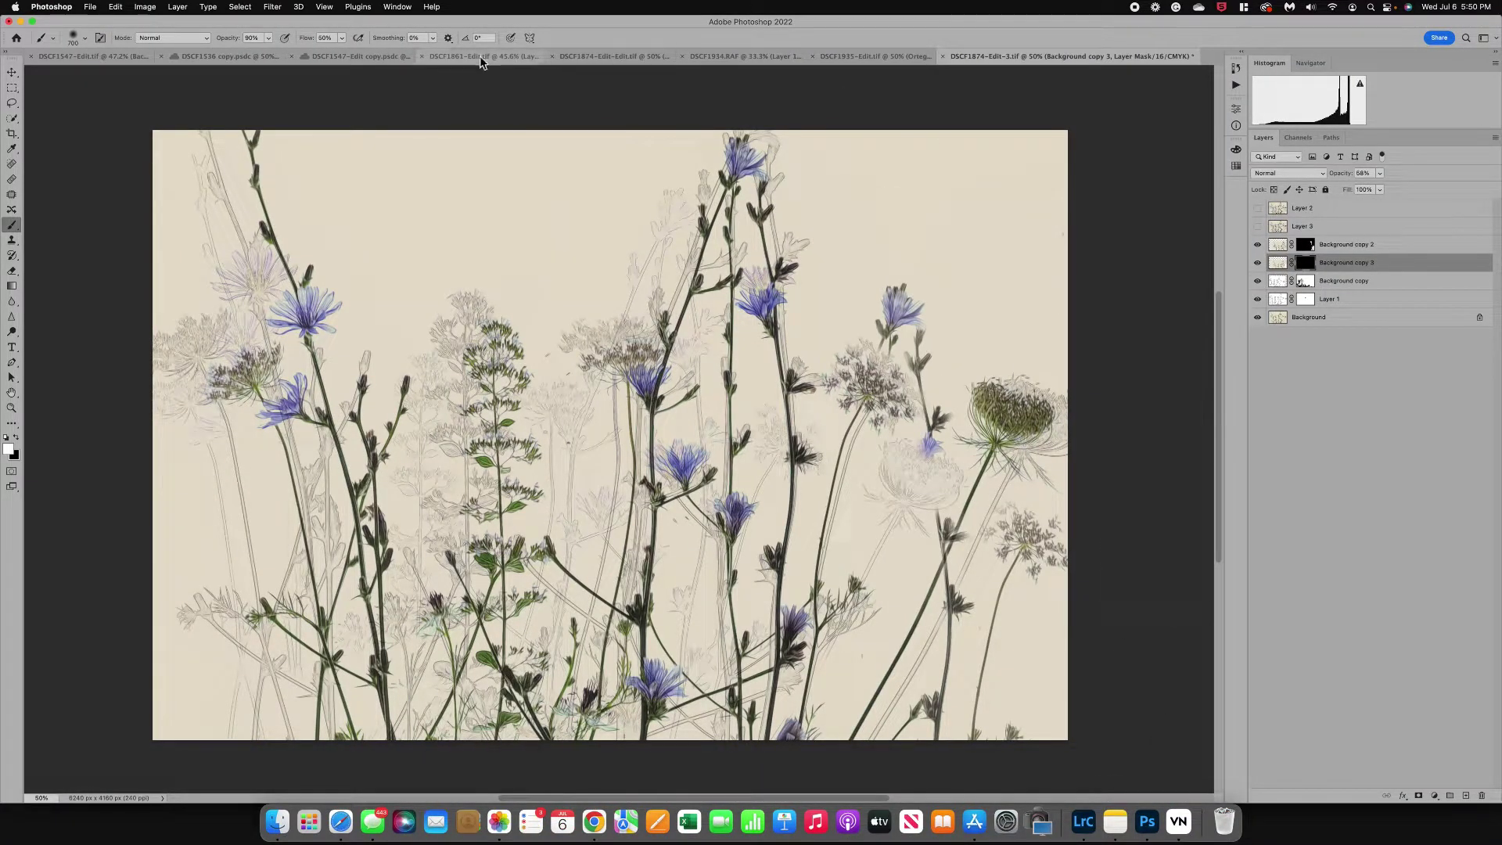
click(594, 55)
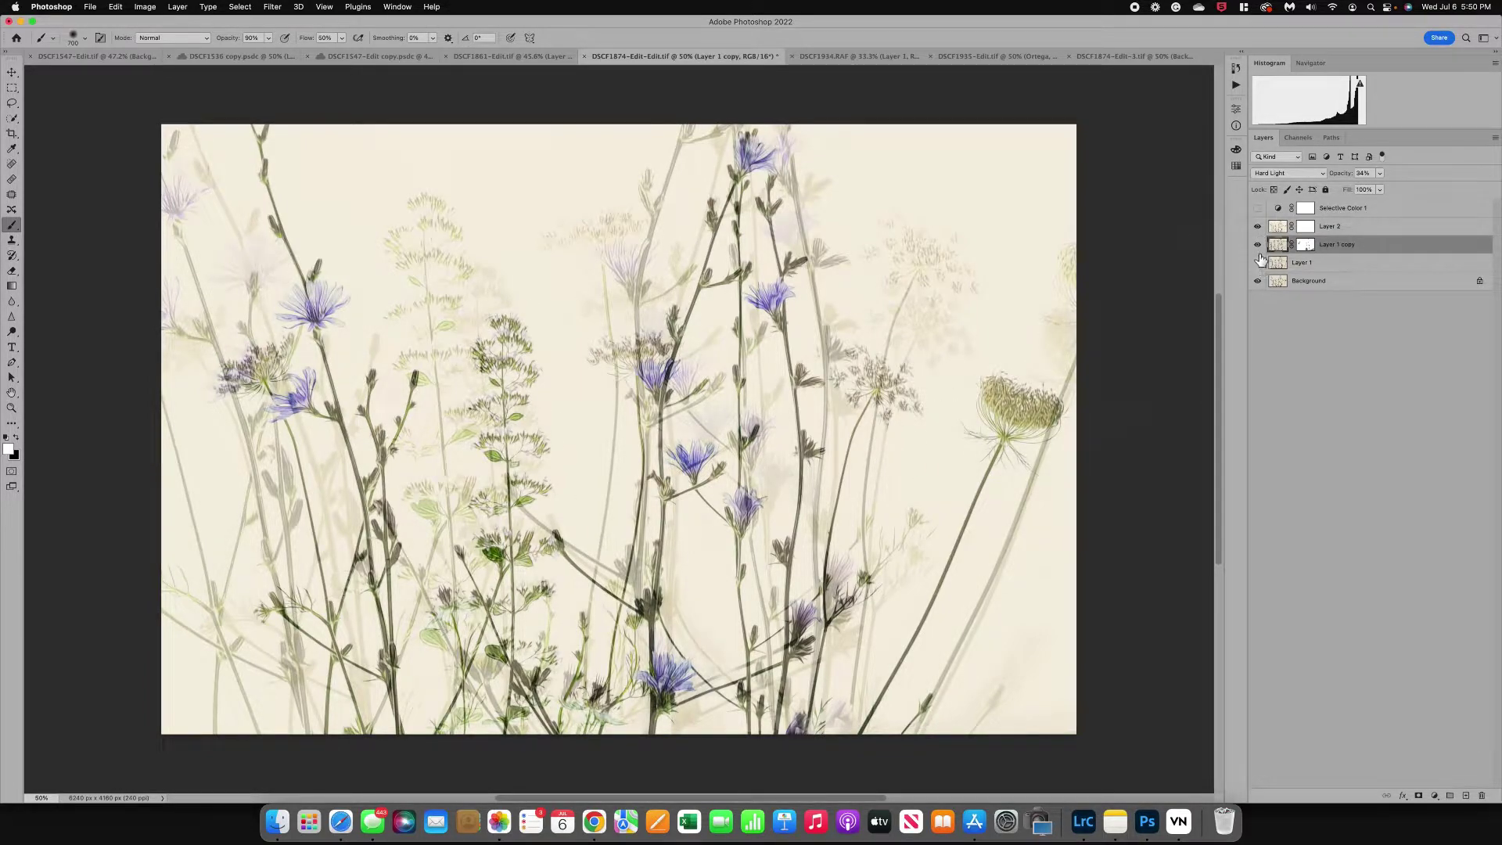
drag(1261, 258, 1260, 230)
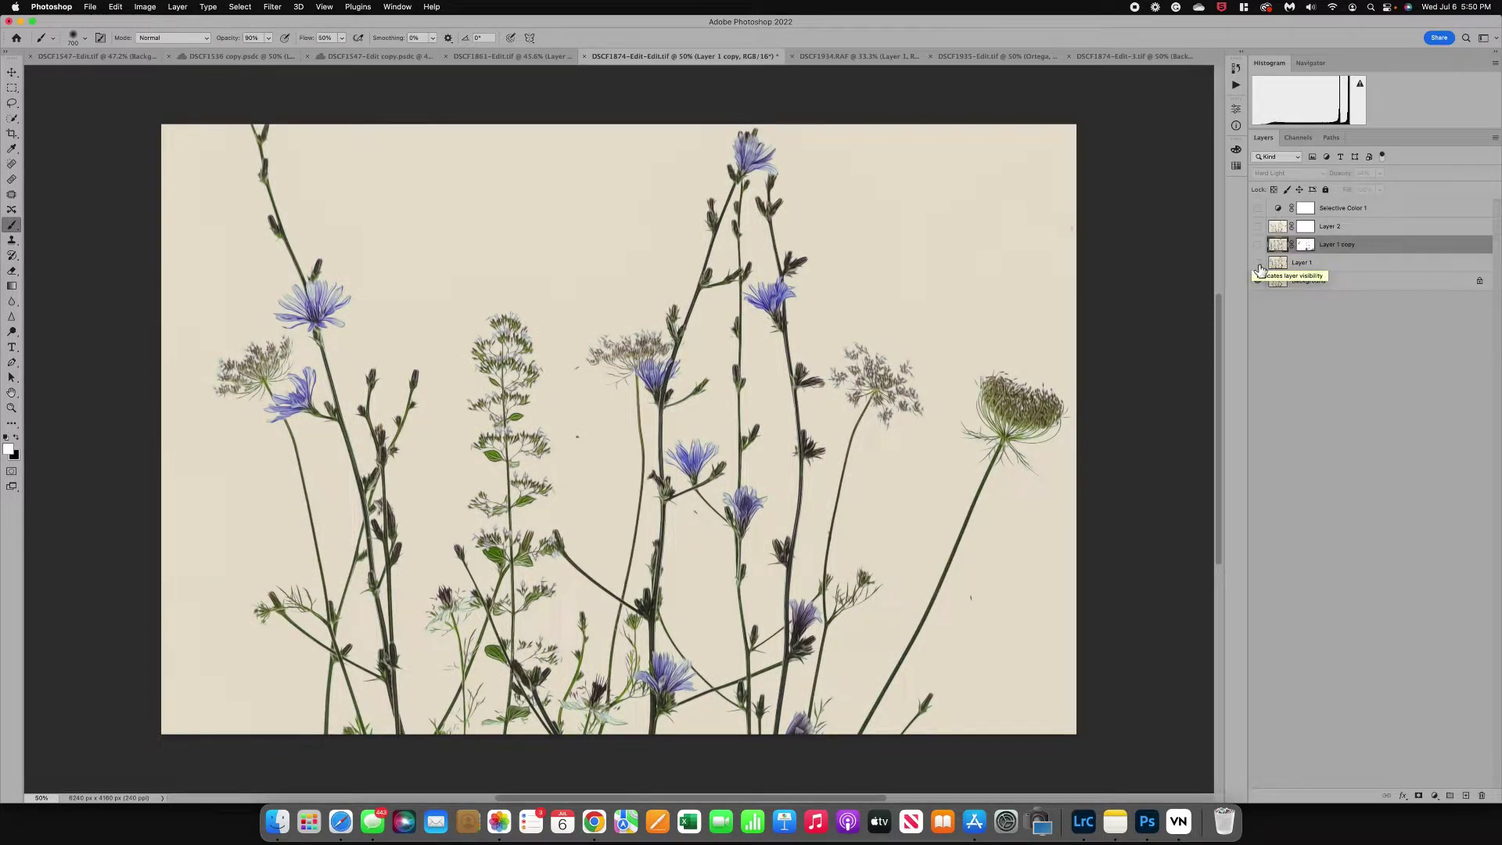
click(1259, 263)
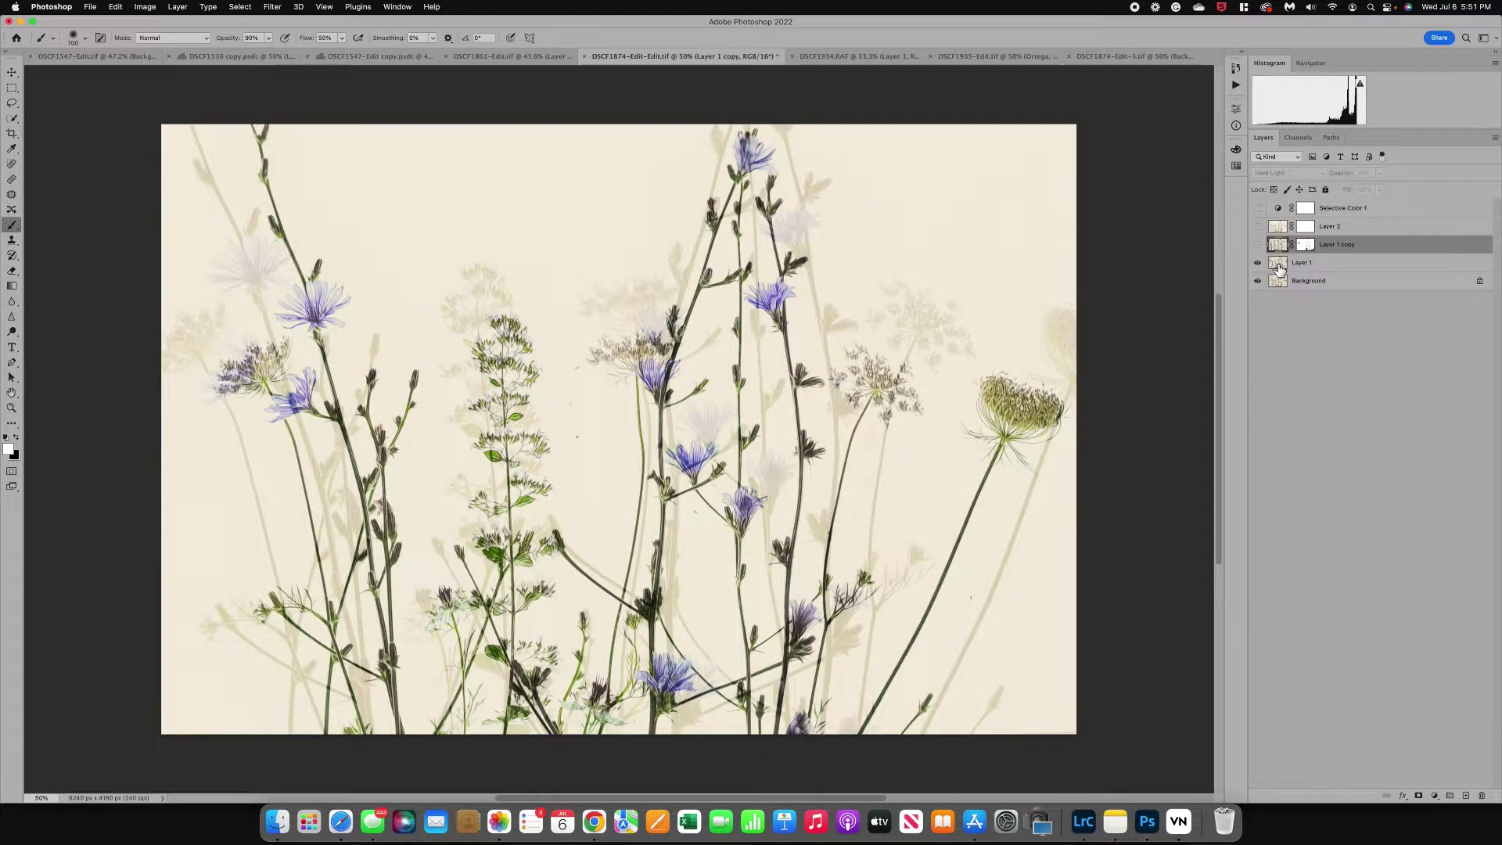
click(1280, 268)
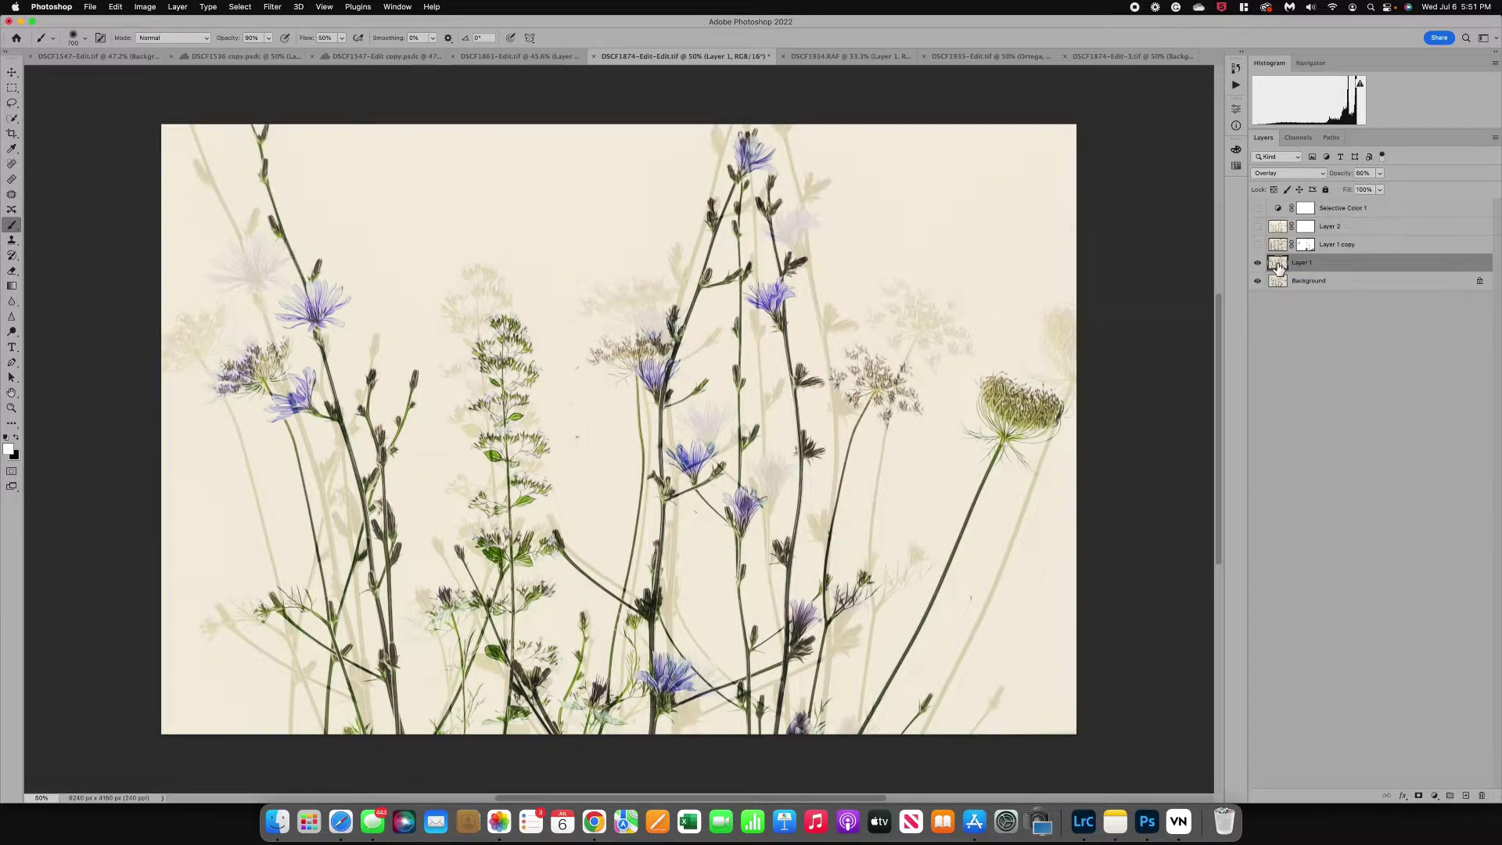
Step: Free Transform Layer 1 to shift its ghost flowers slightly, and commit the move
key(super+t)
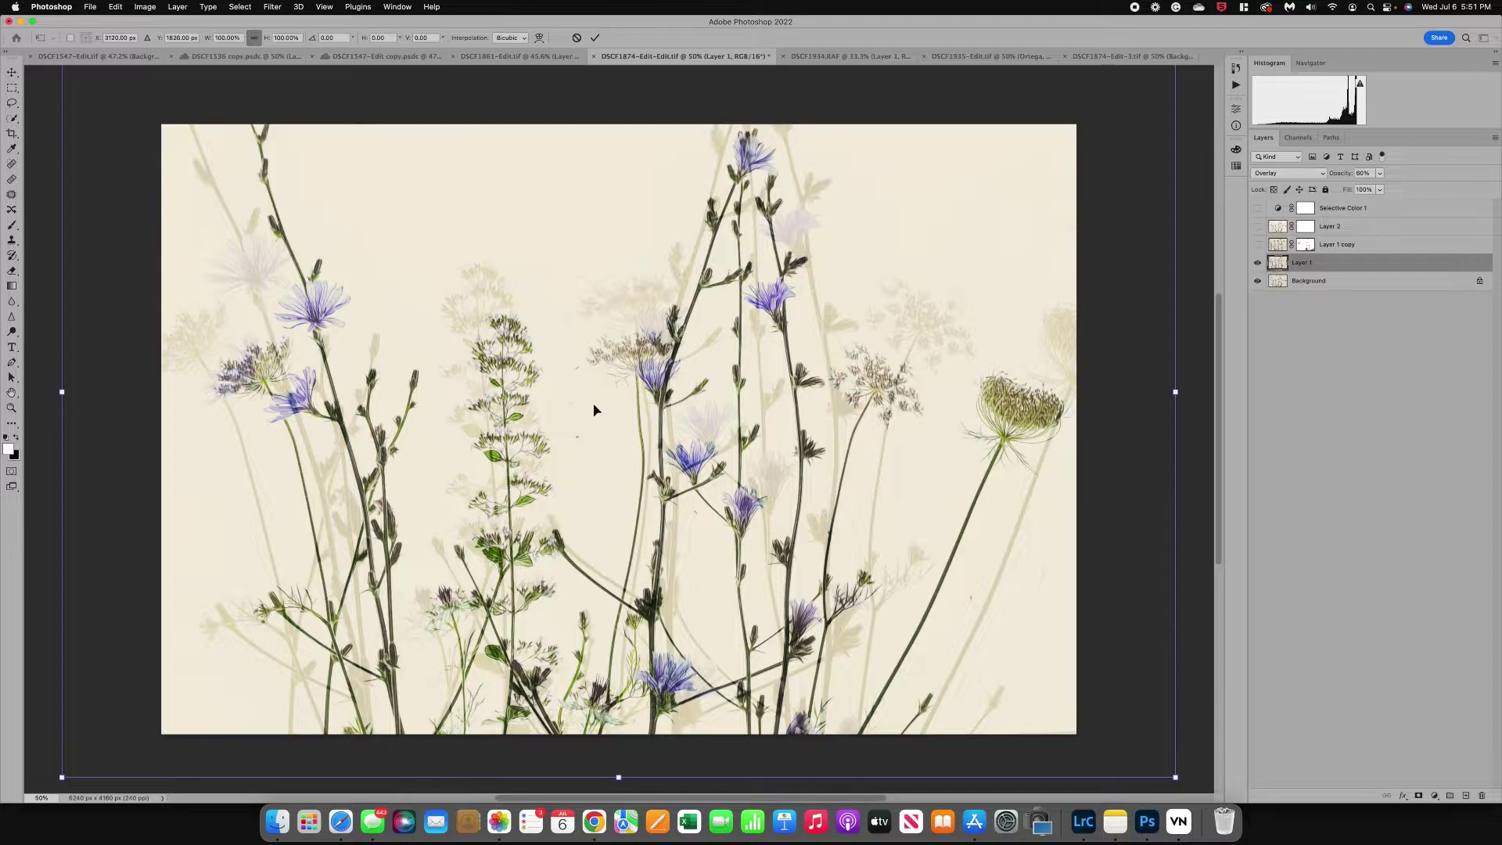
mouse_move(590, 403)
mouse_down()
mouse_move(560, 399)
mouse_move(582, 416)
mouse_up()
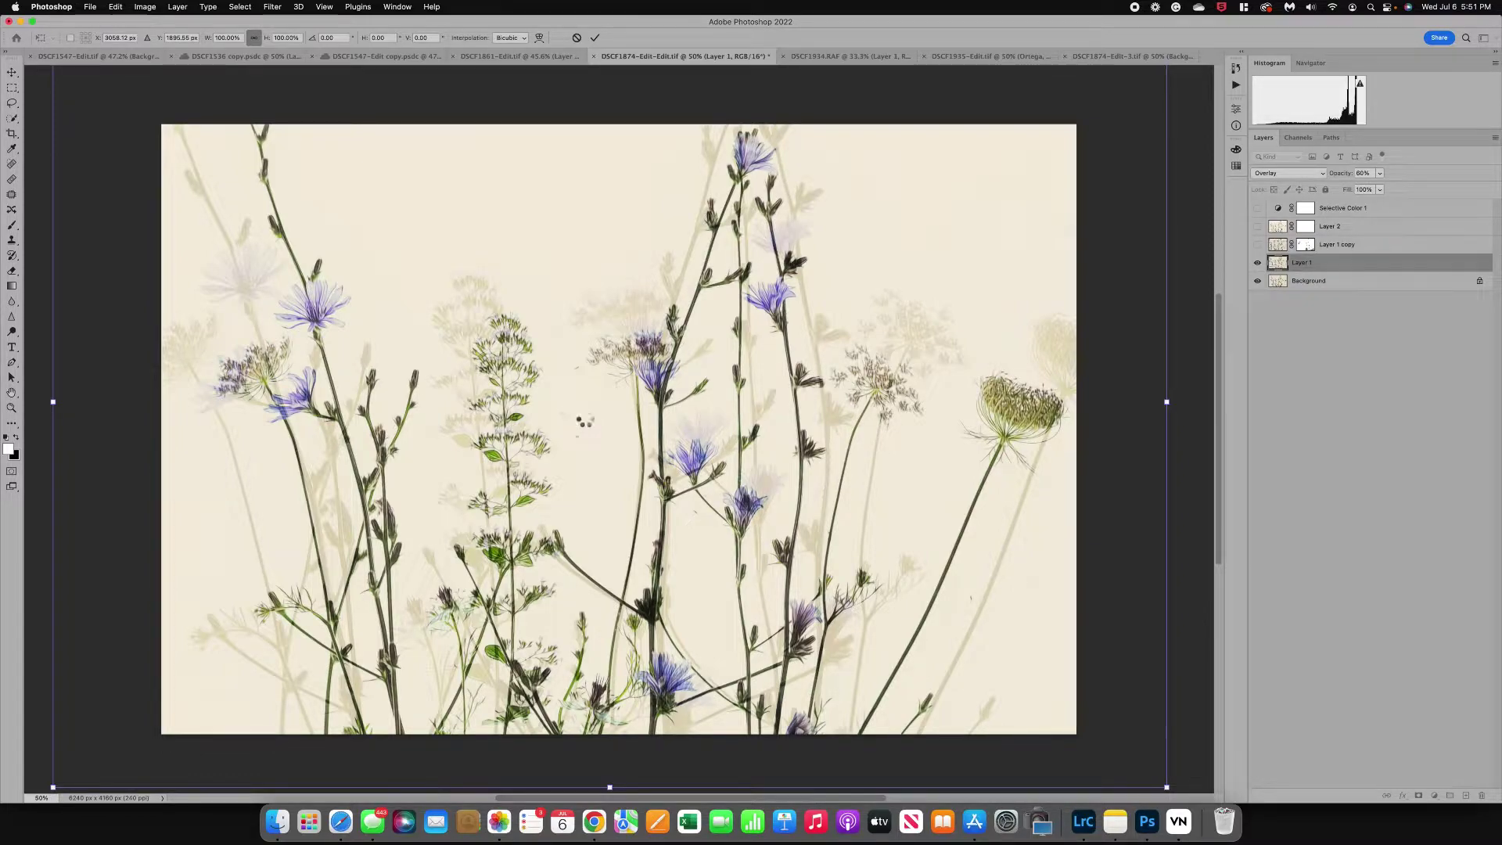
key(Return)
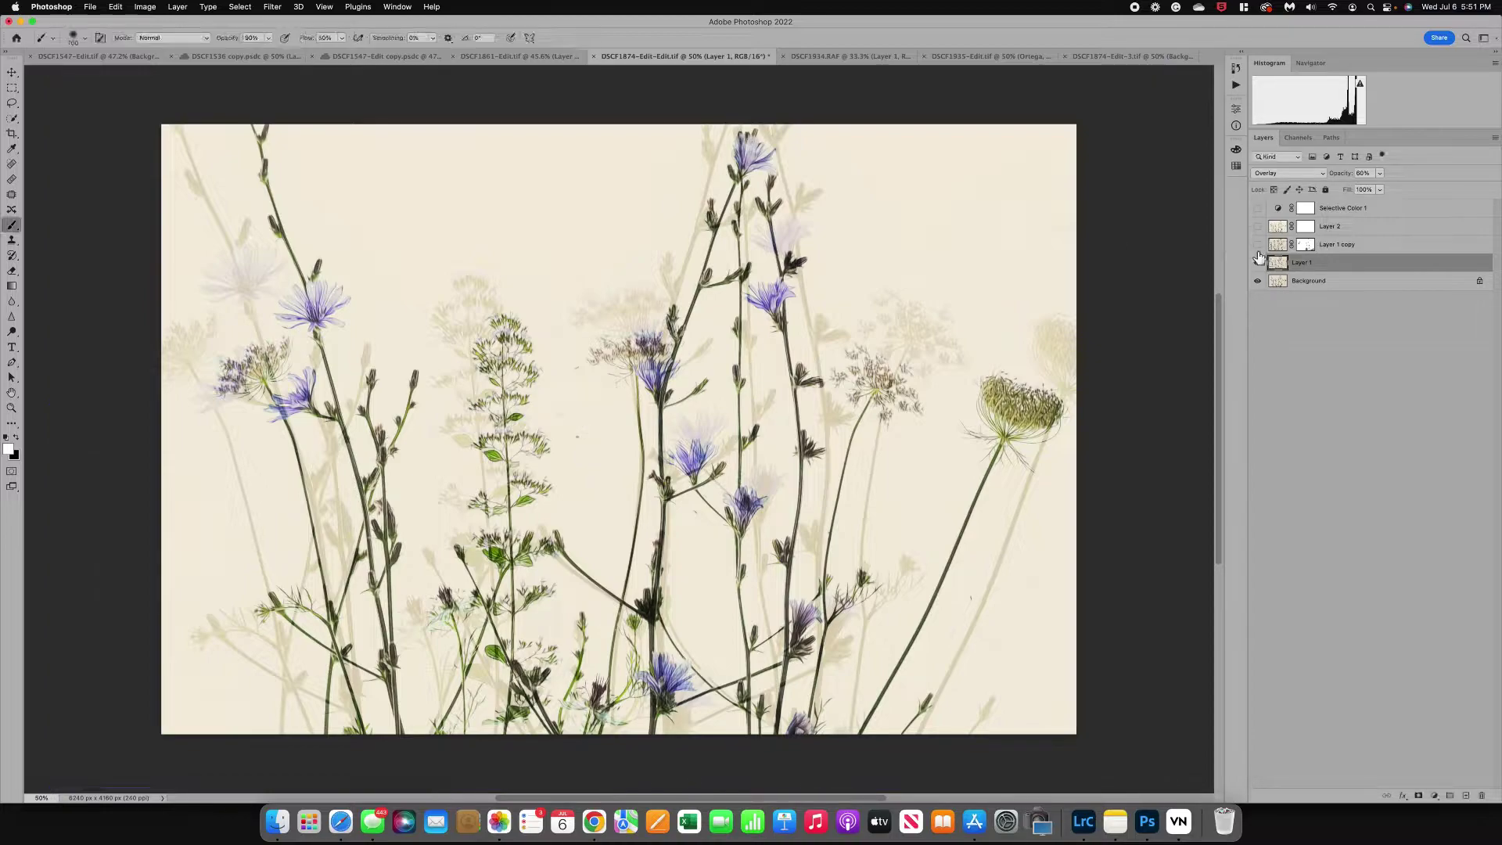
Step: Show Layer 1 and Layer 1 copy, selecting Layer 1 copy's mask
click(1258, 262)
click(1257, 244)
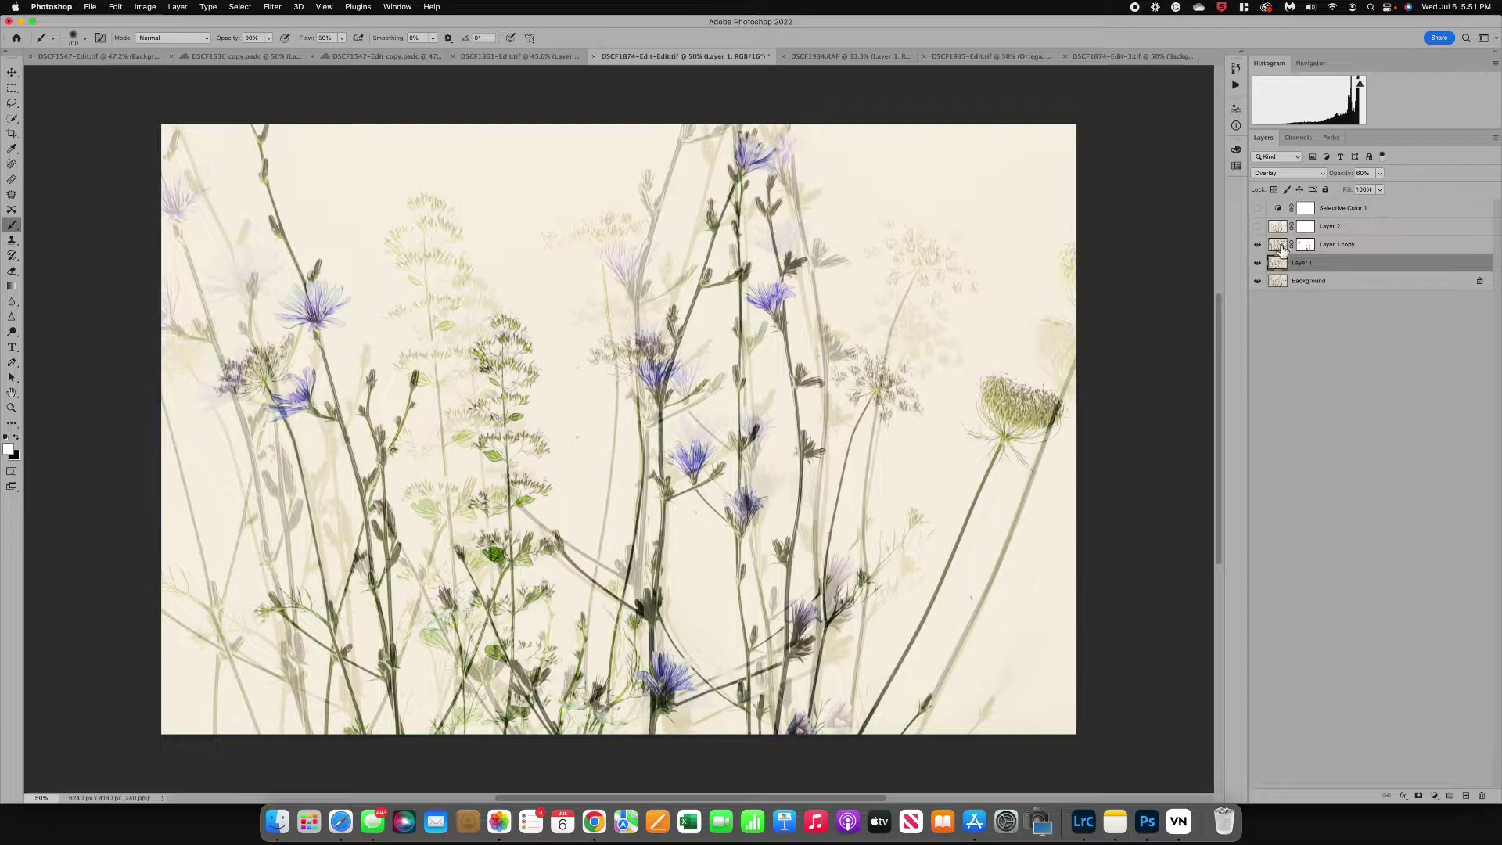
click(1282, 249)
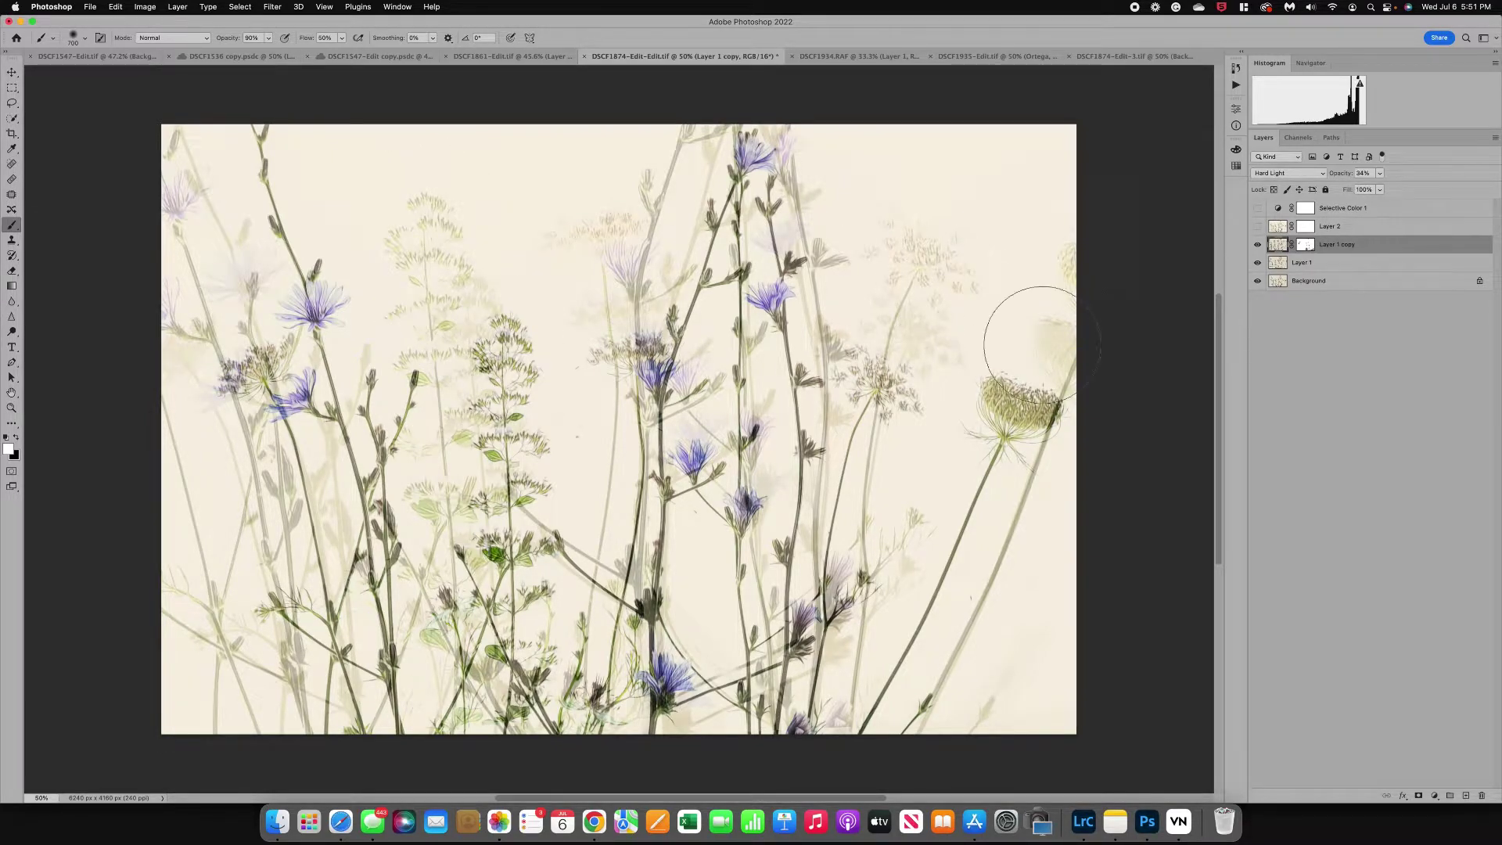
click(1306, 245)
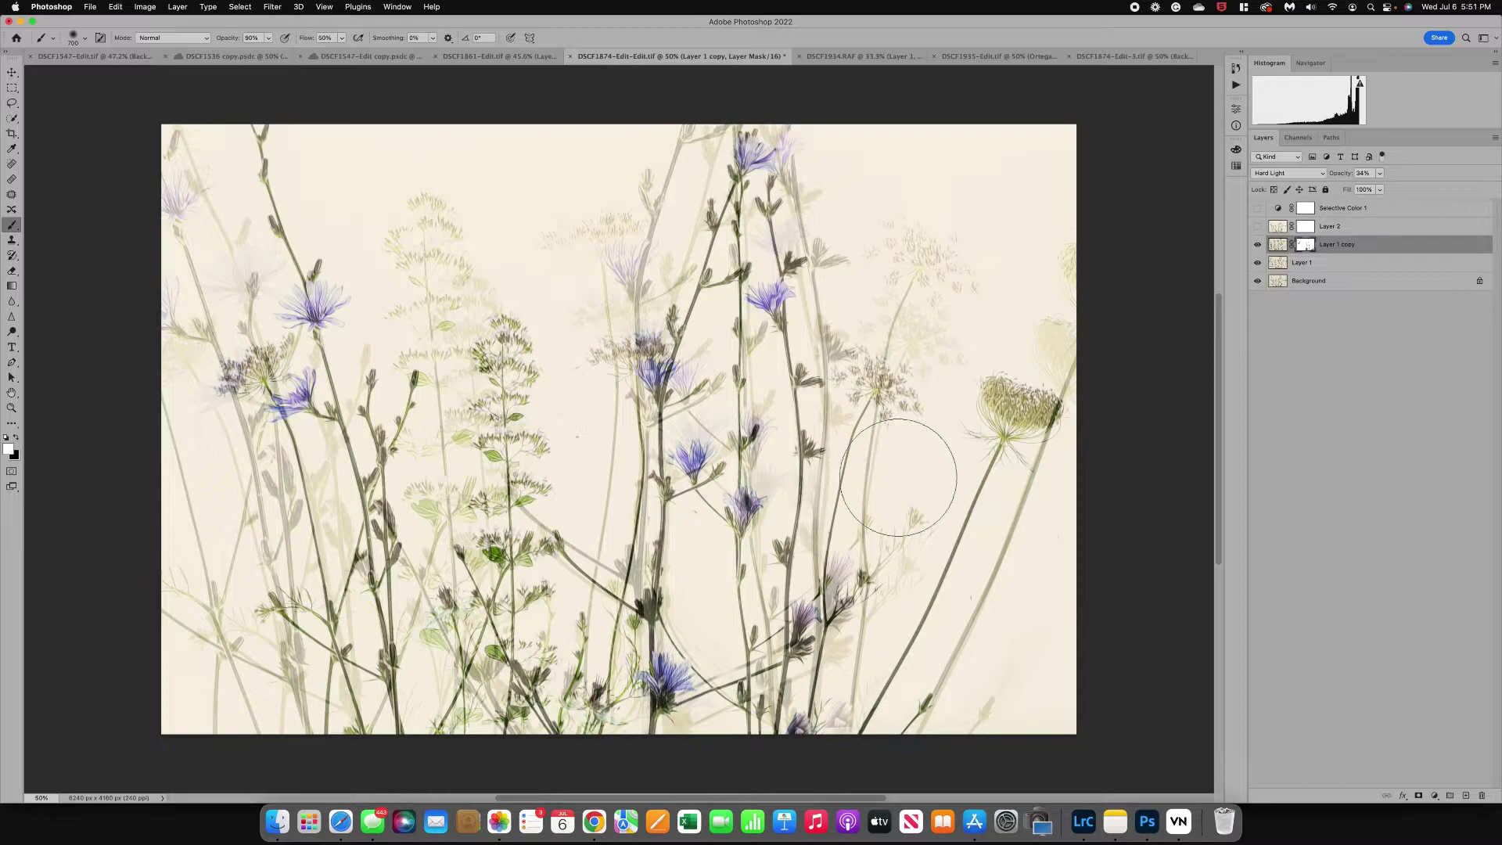
Step: Toggle Layer 2 on to compare, then inspect Layer 1, Layer 1 copy and Layer 2 settings
click(1259, 229)
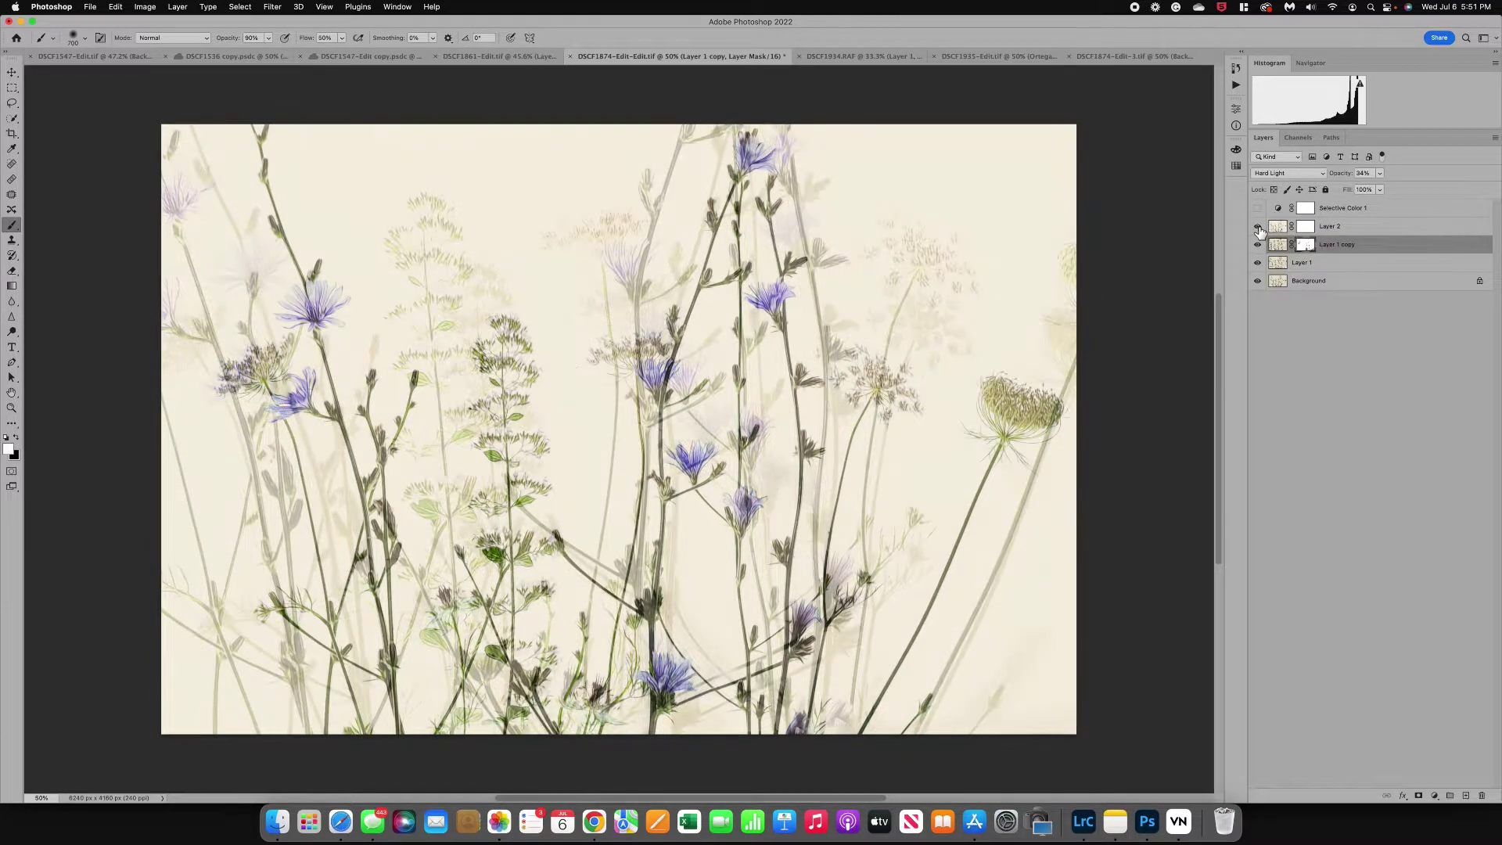
click(1259, 229)
click(1258, 229)
click(1279, 247)
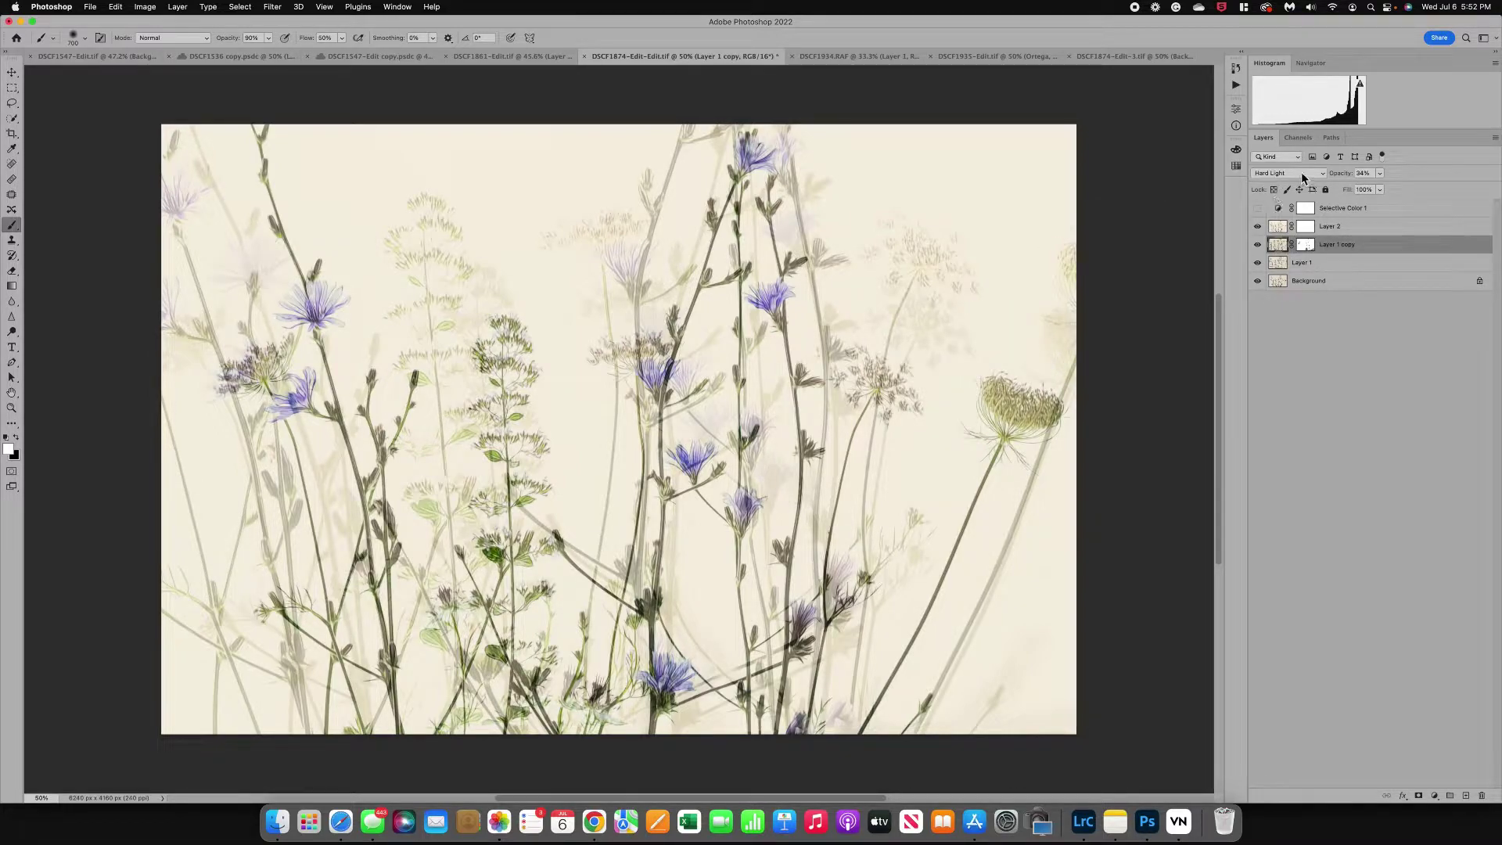
click(1279, 264)
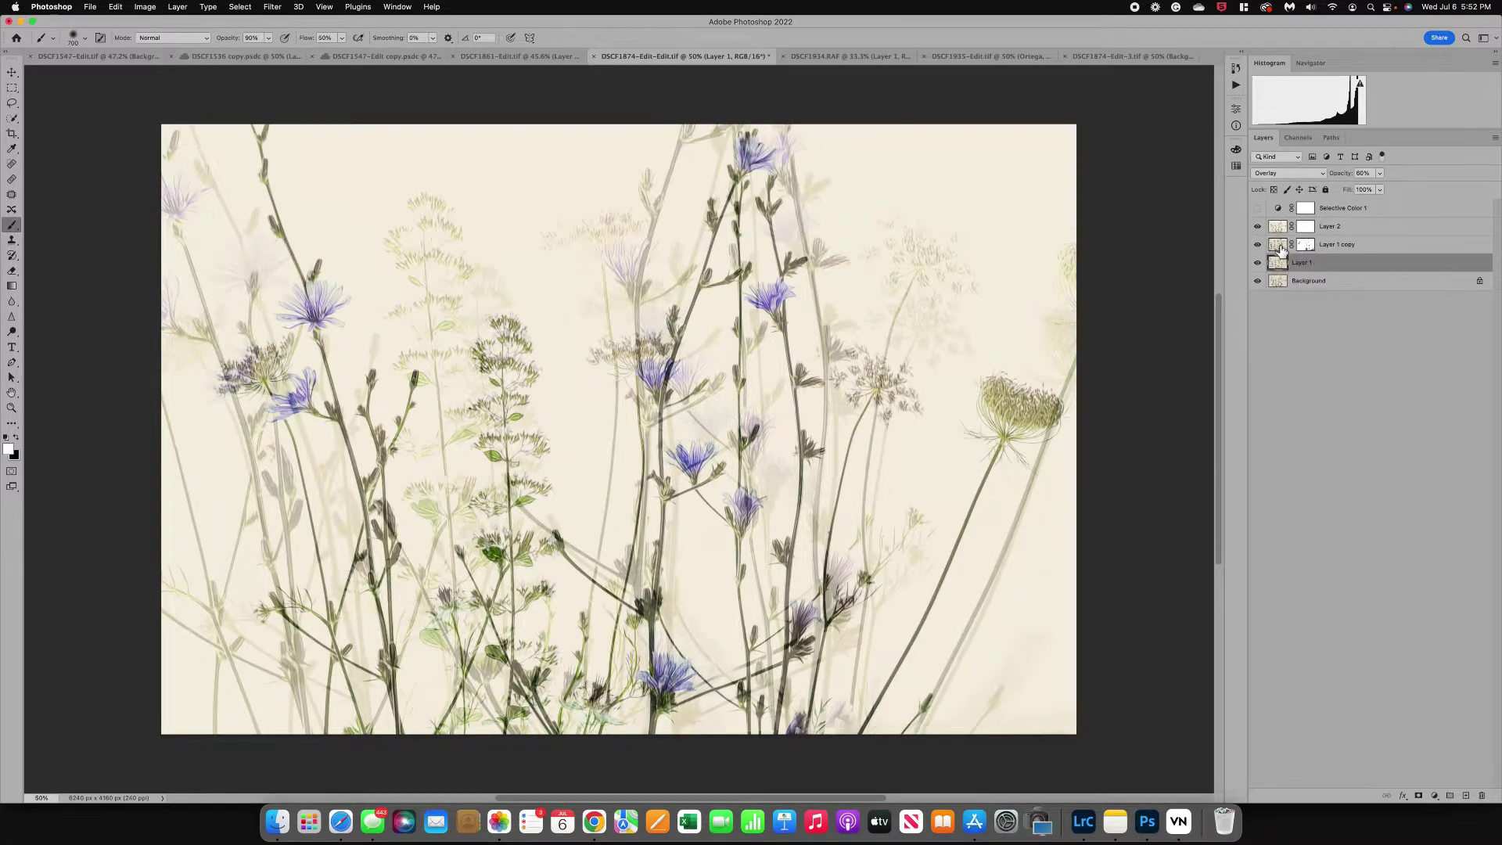
click(1280, 247)
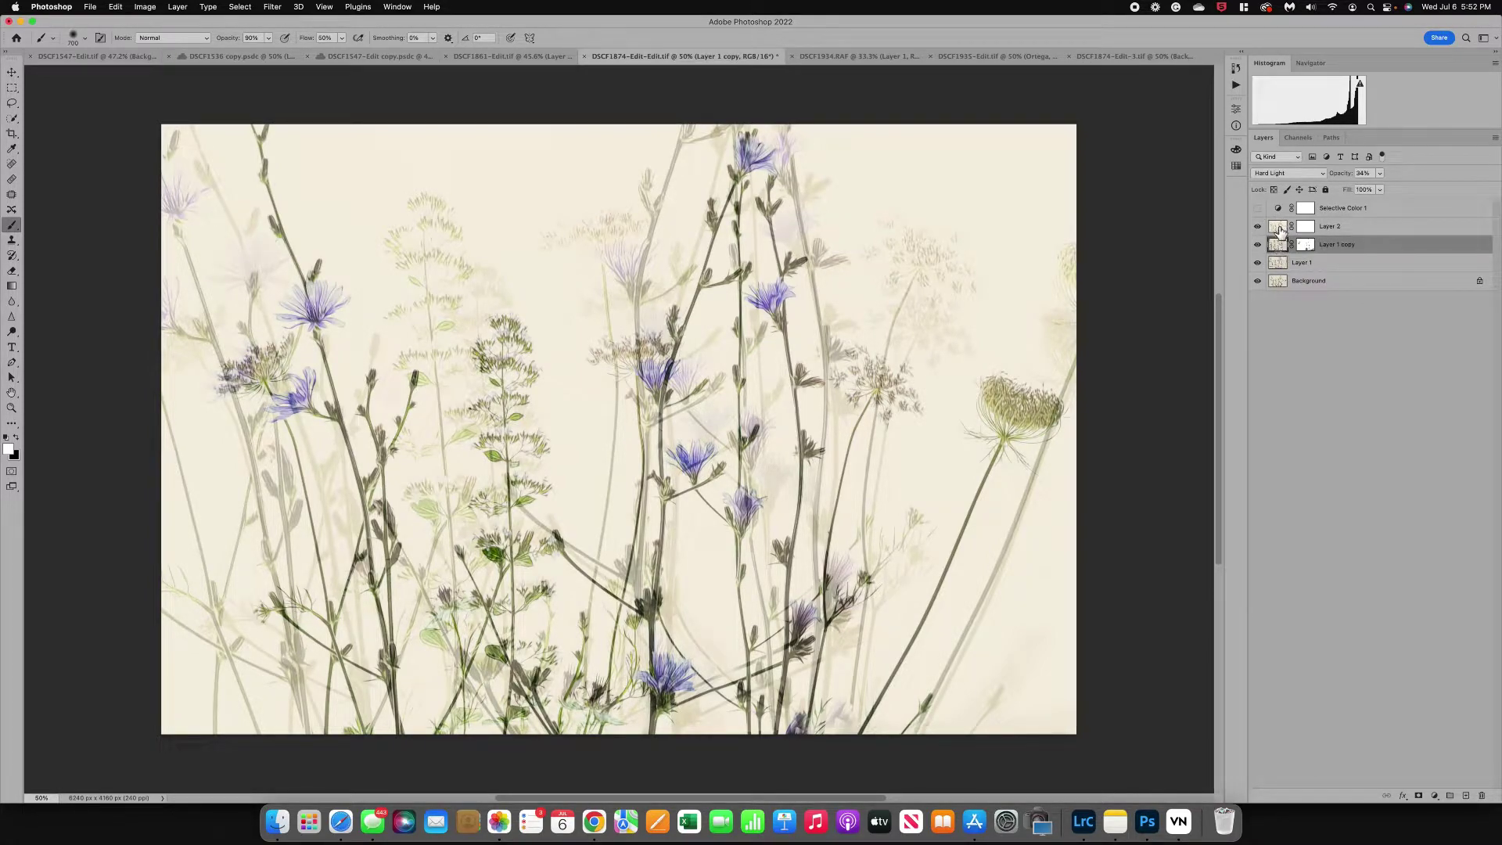
click(1280, 228)
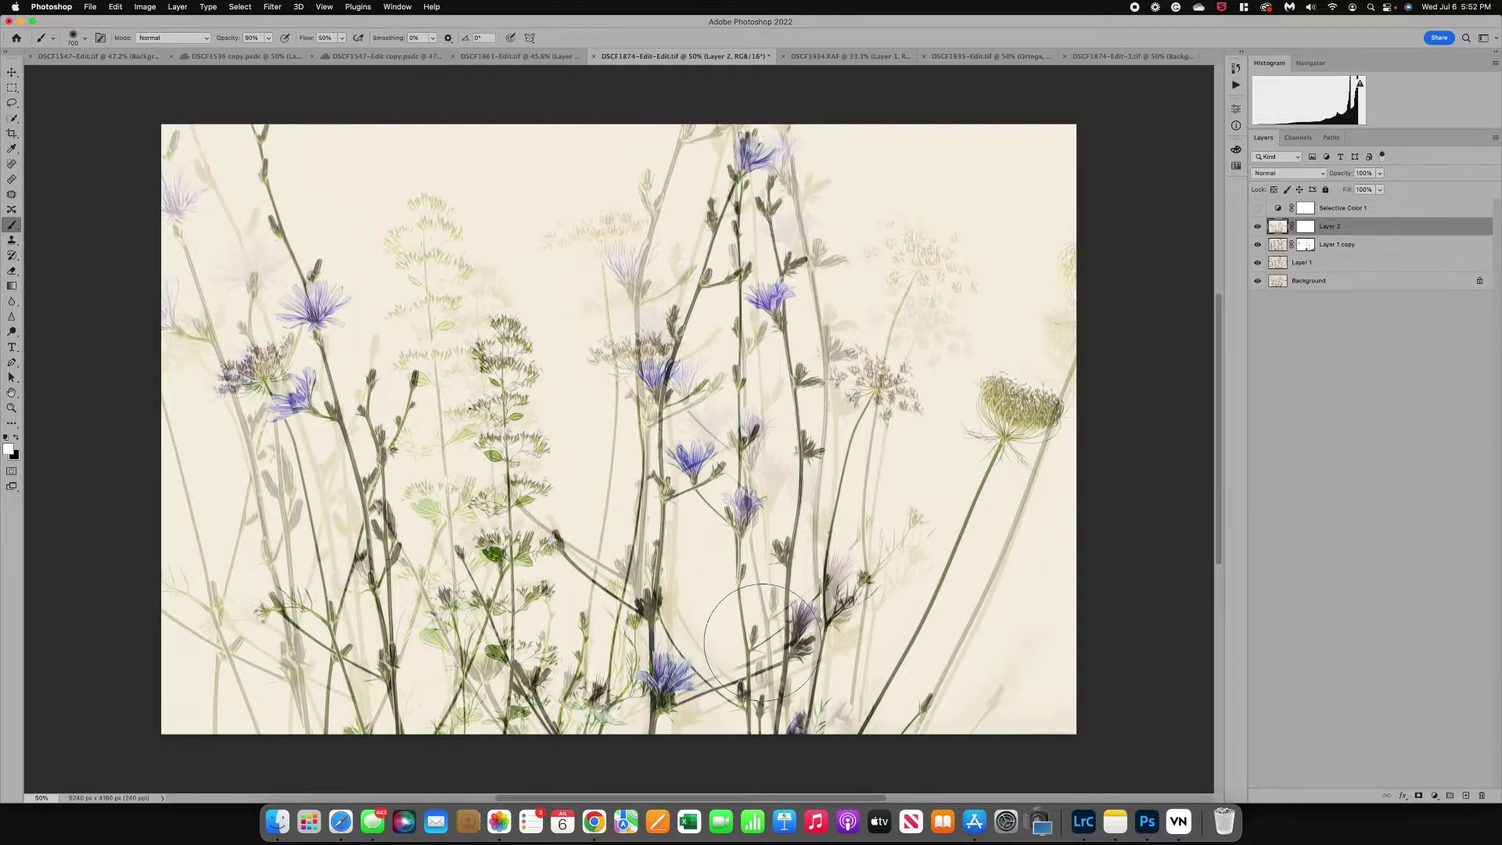
Step: Switch to DSCF1874-Edit-3.tif and hide the Background copy layers and Layer 1
click(1149, 58)
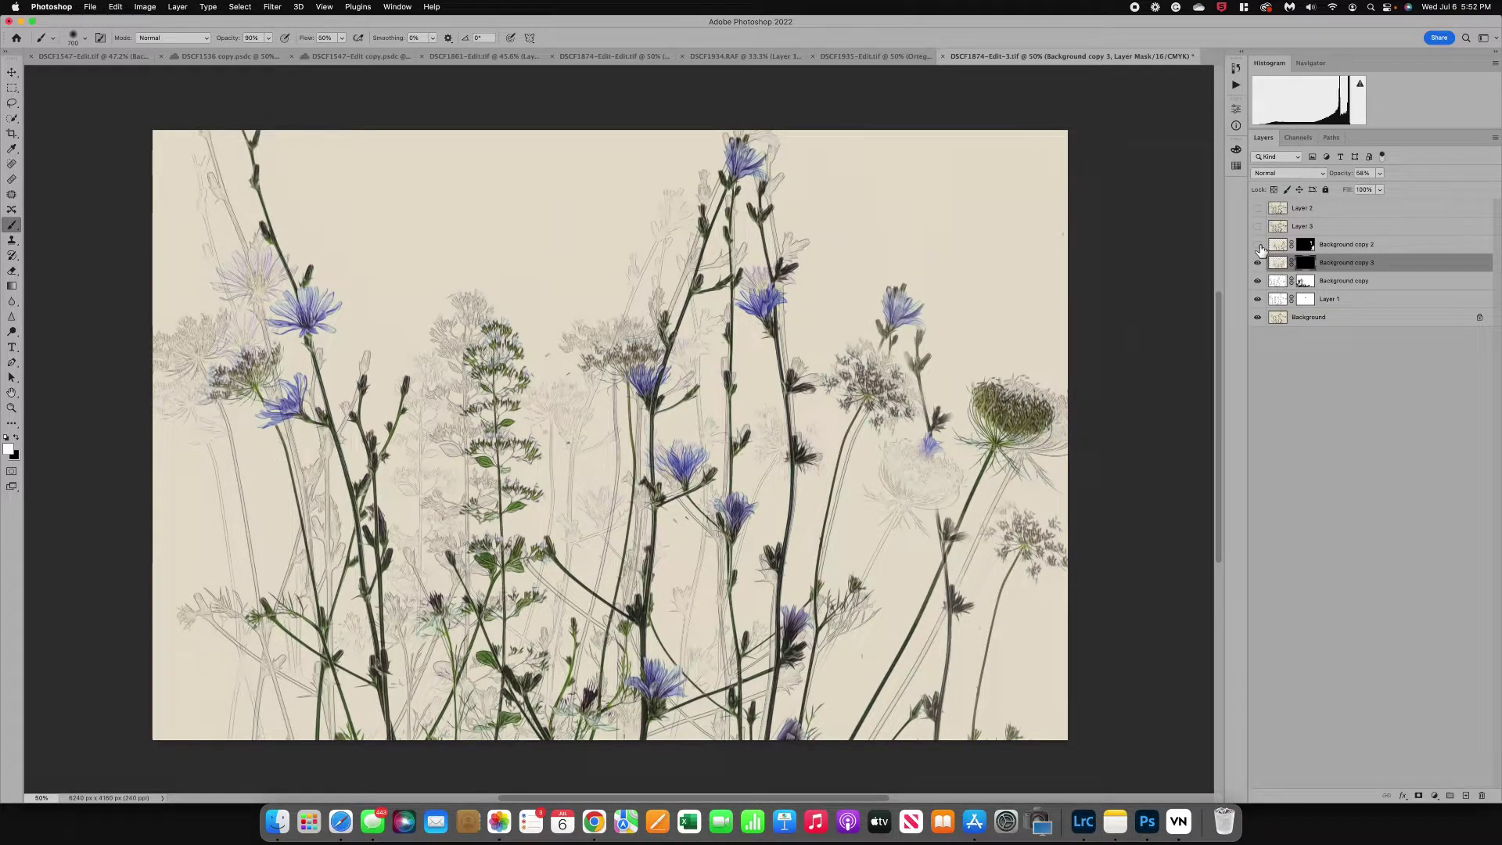
drag(1259, 249, 1259, 300)
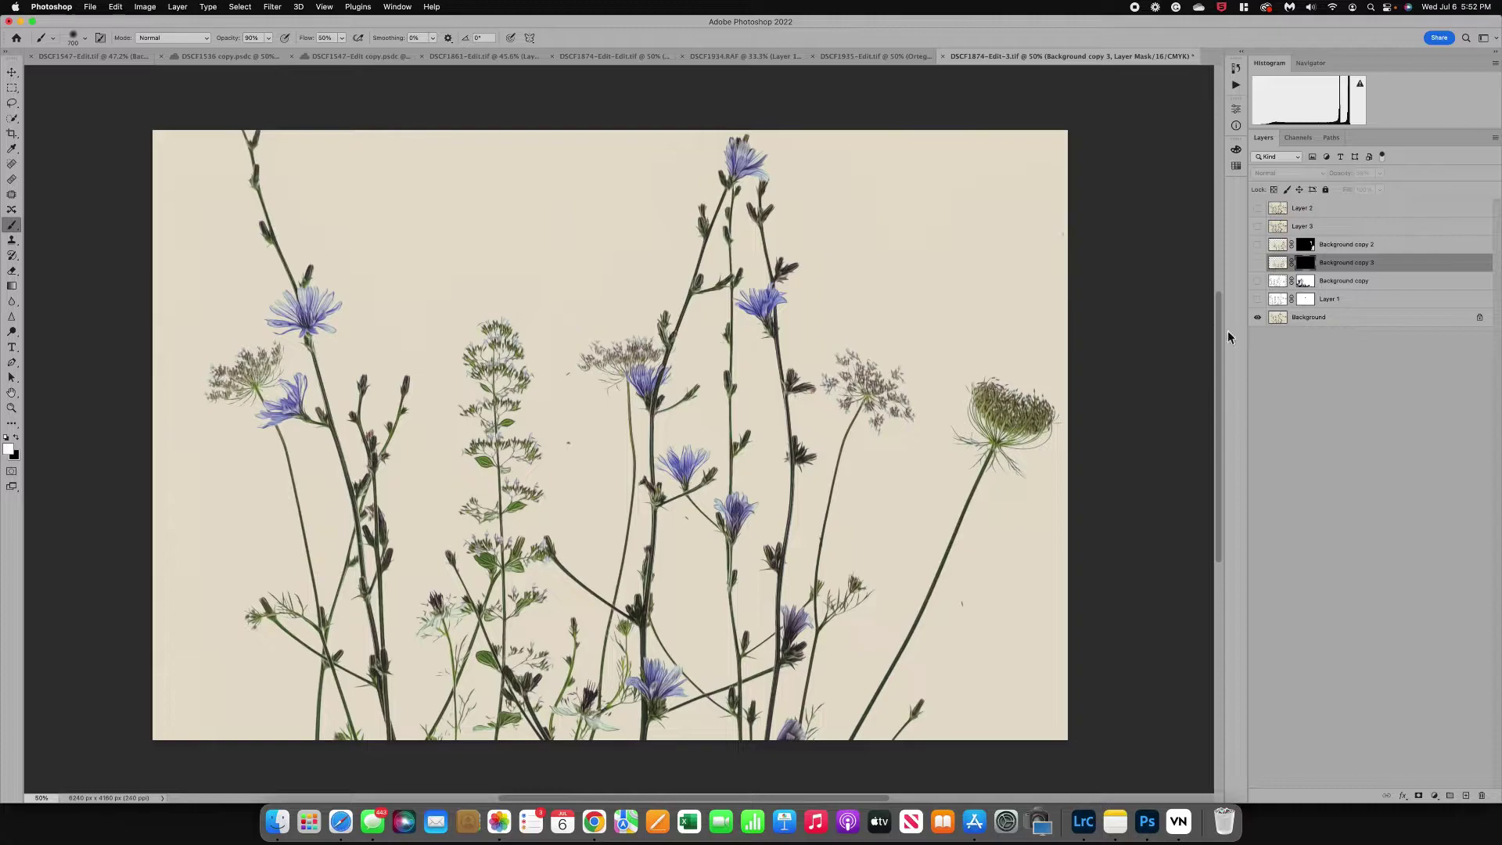
Step: Show and select Layer 1's sketch overlay, then browse Filter > Stylize to Find Edges without applying
click(1258, 299)
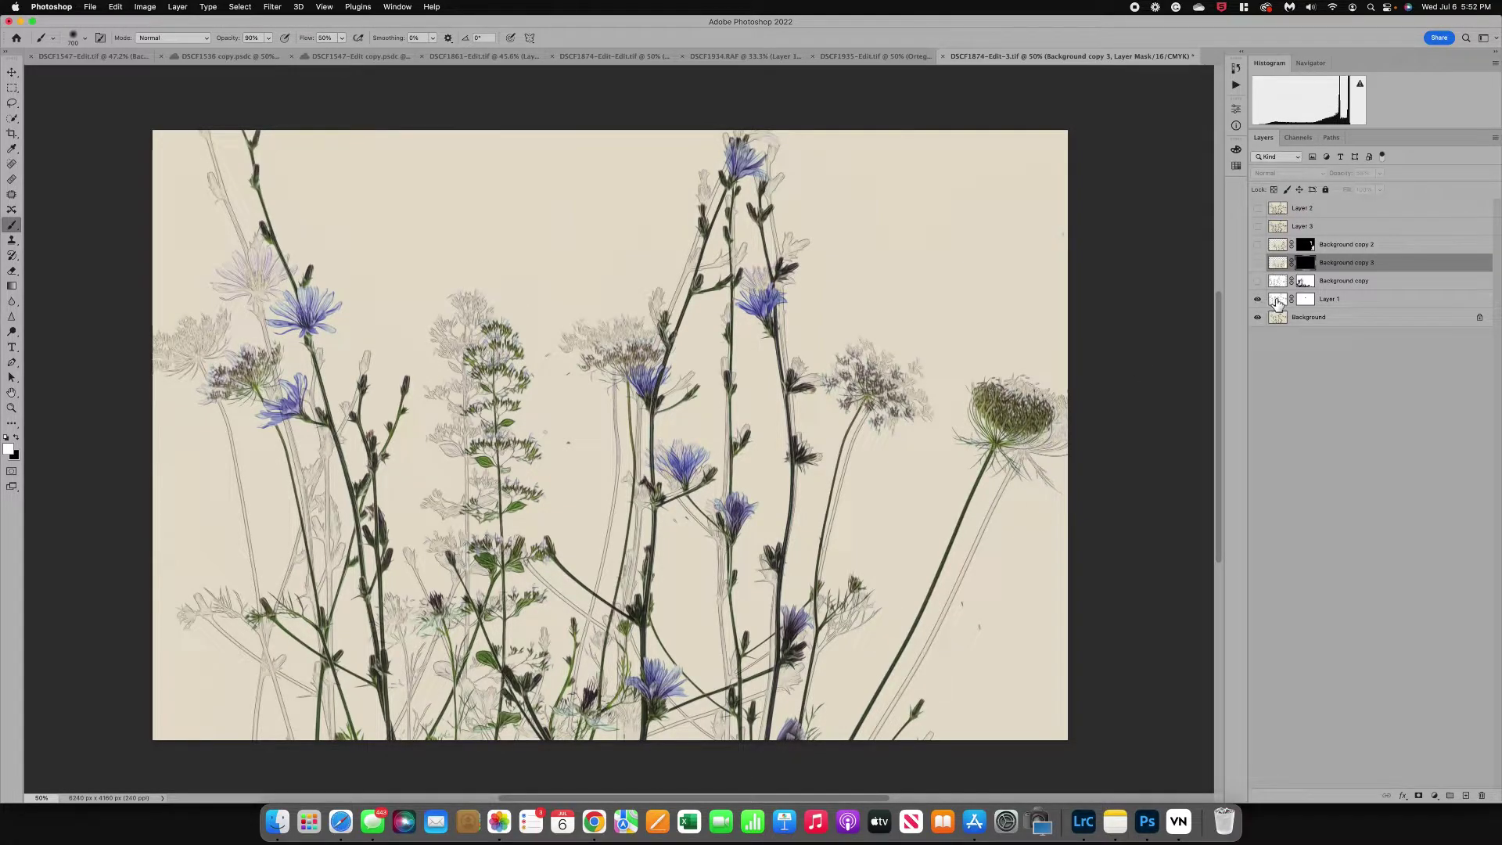
click(1276, 302)
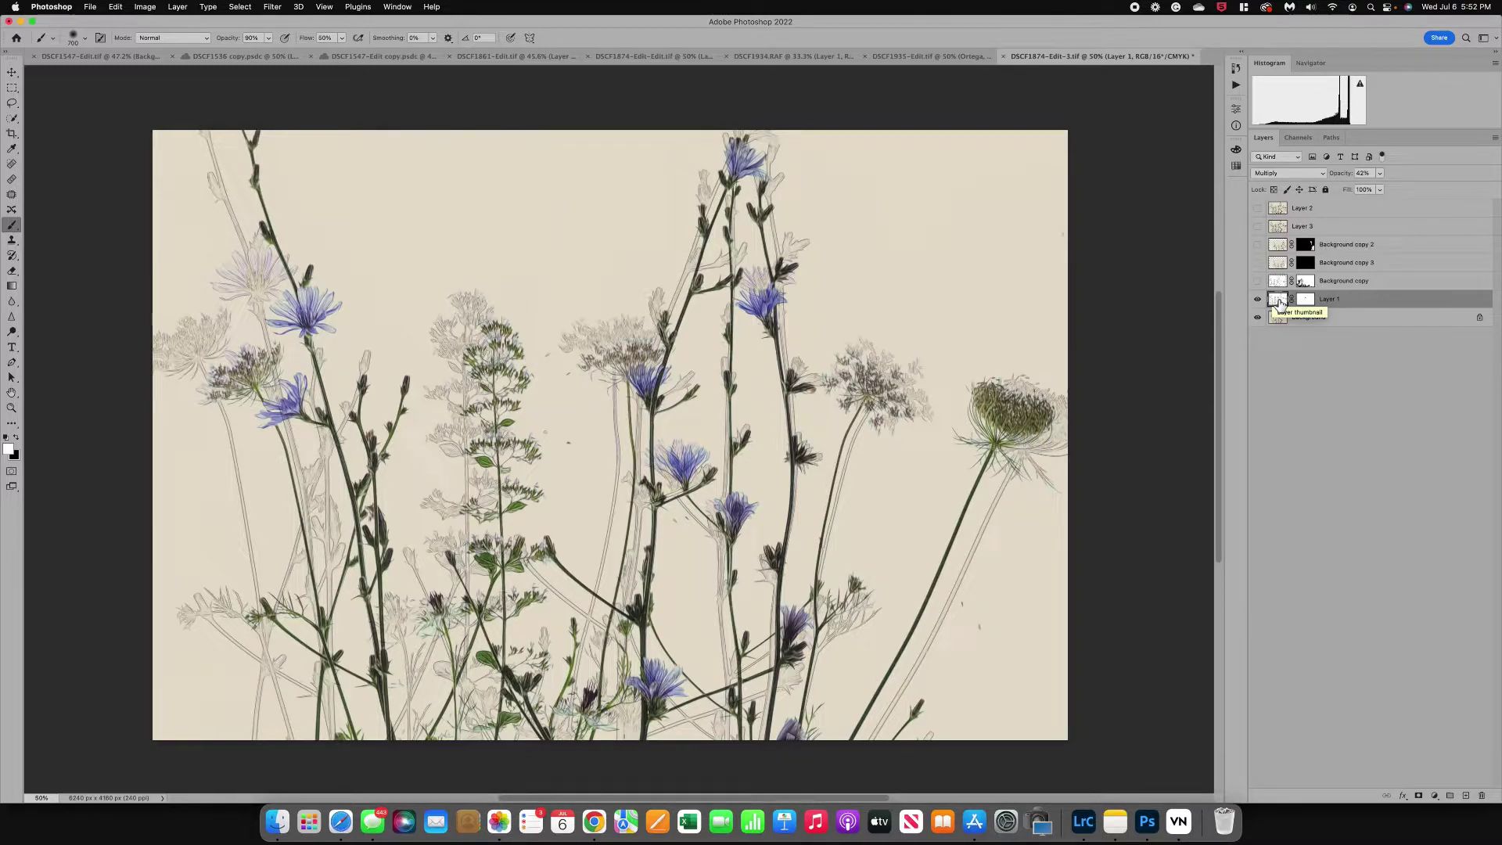
click(272, 8)
mouse_move(321, 264)
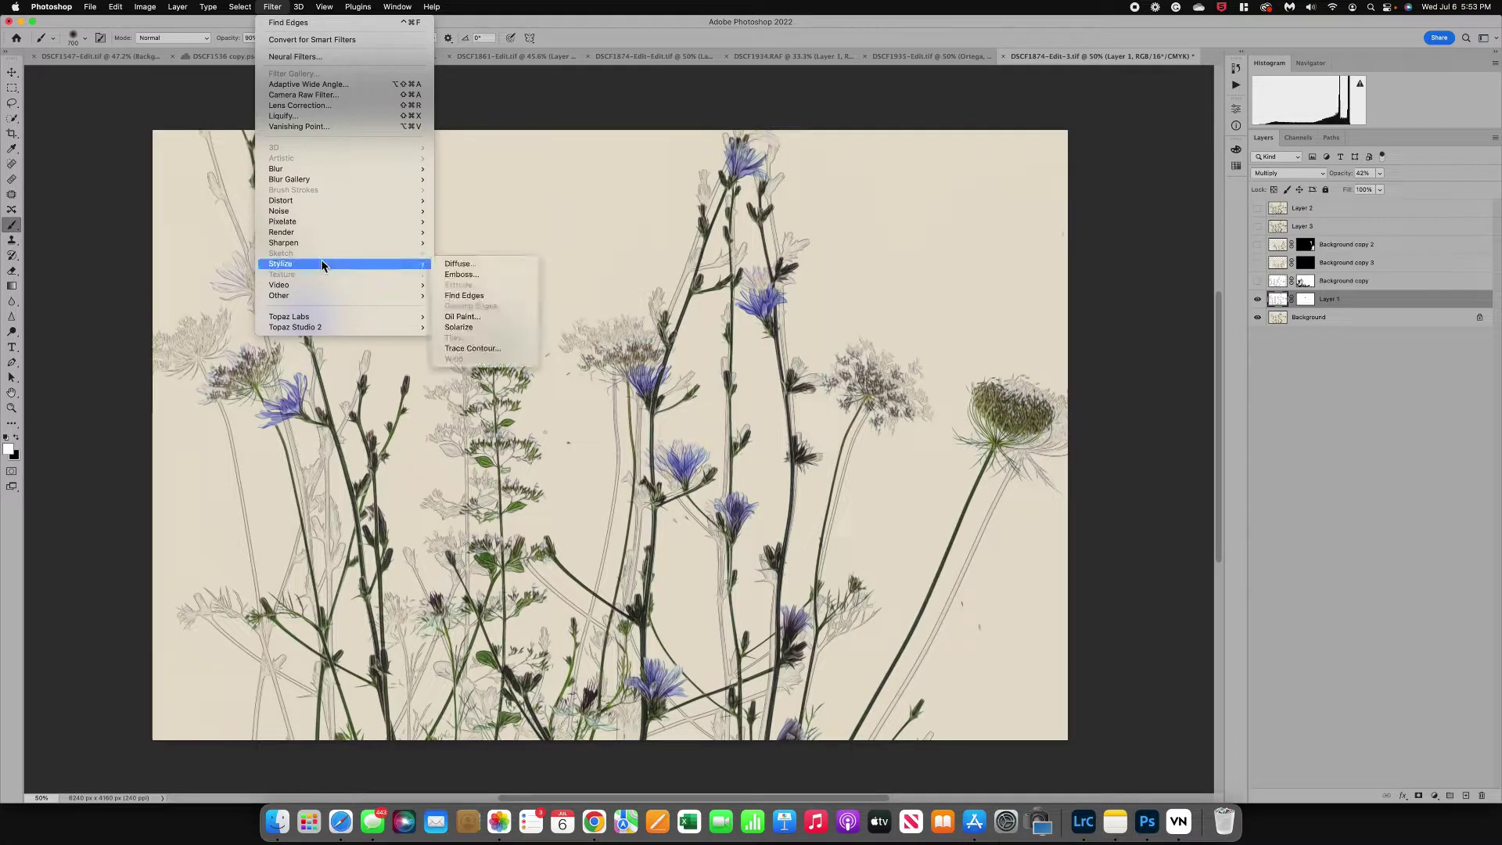
click(669, 205)
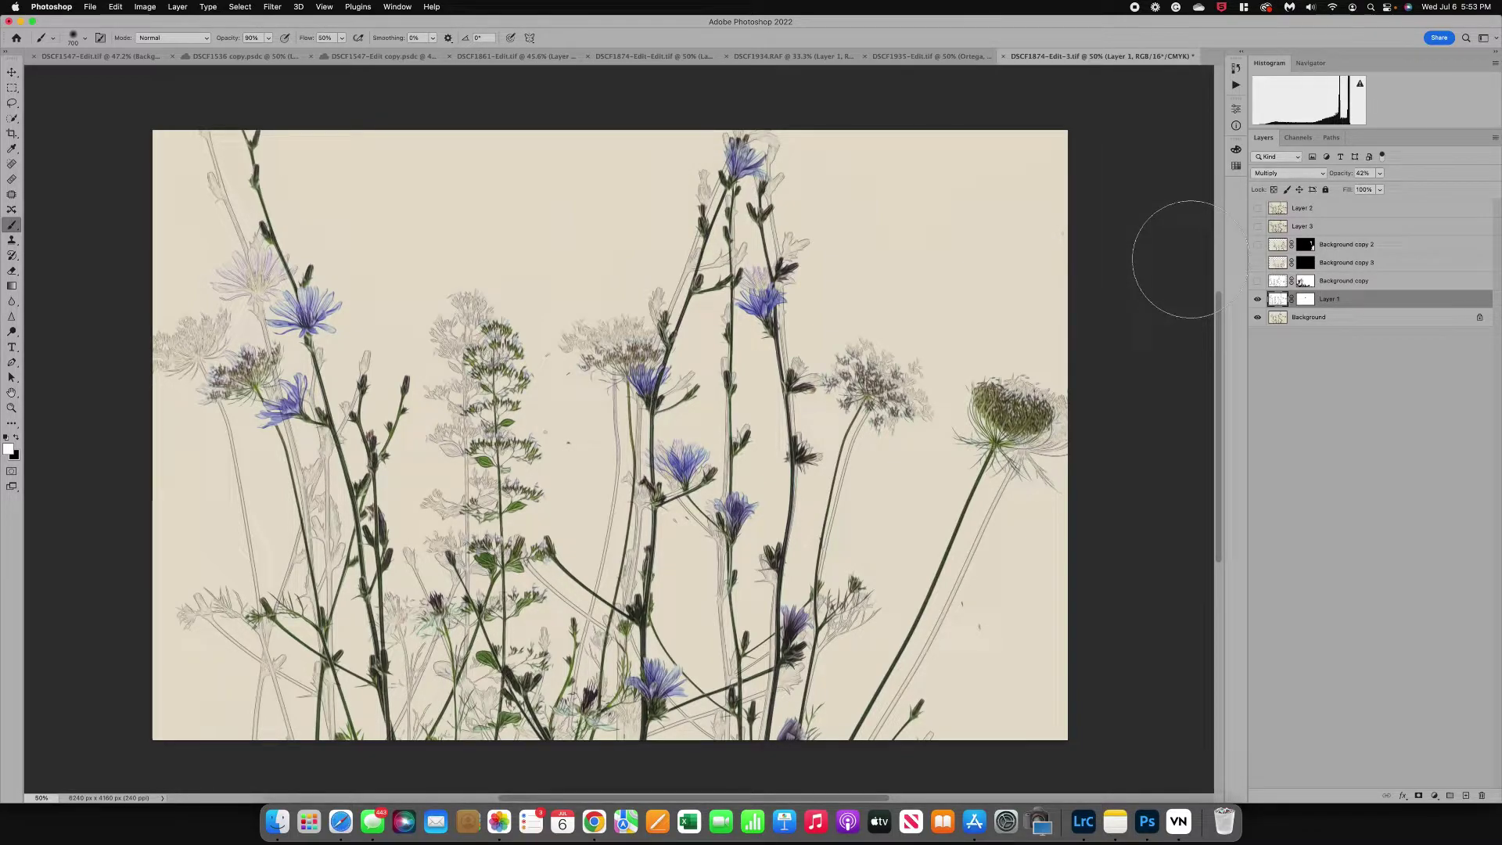
click(1258, 280)
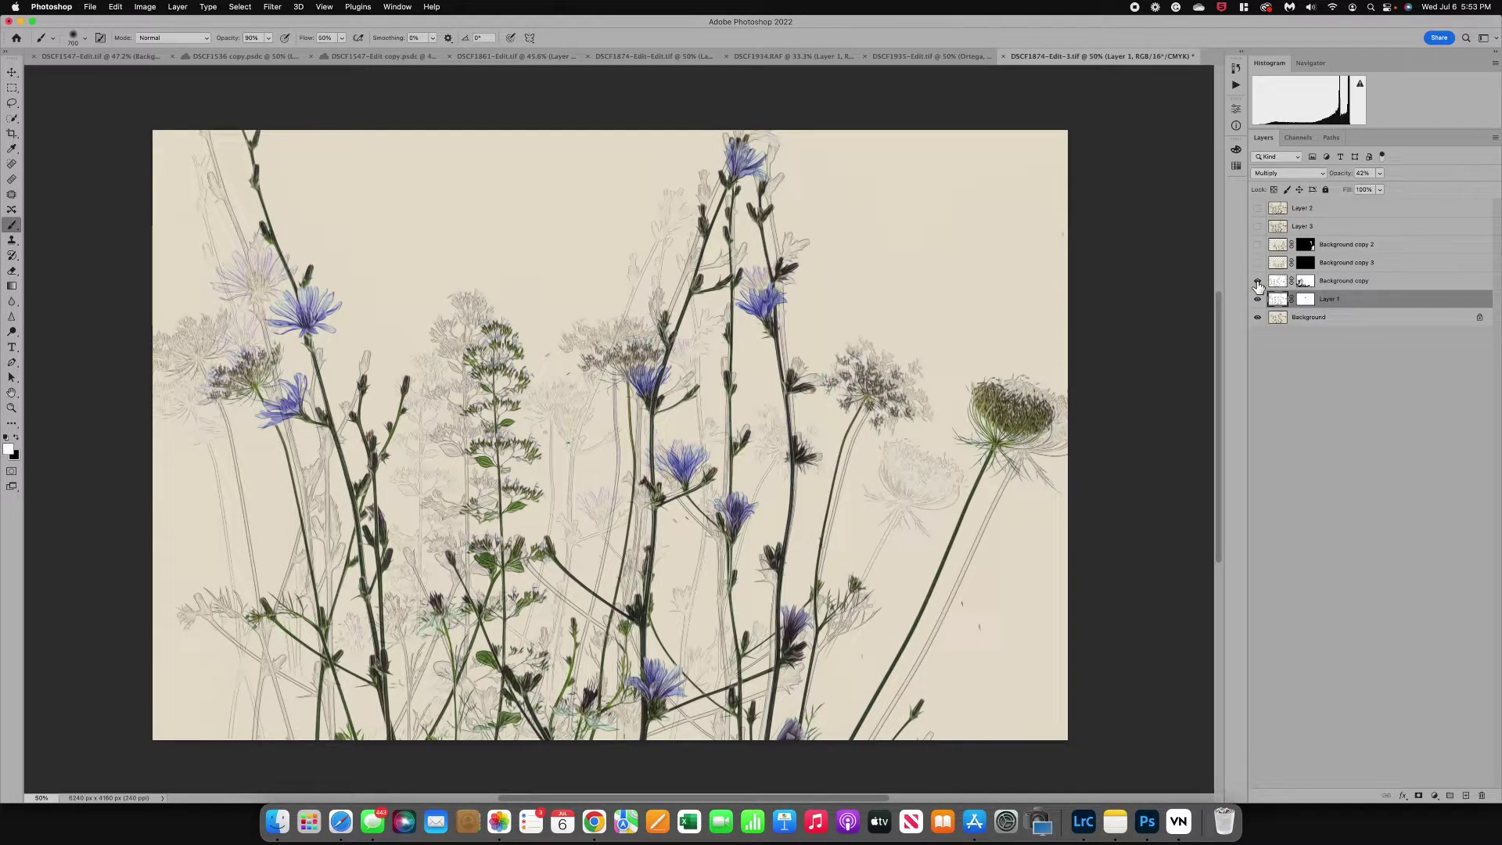
click(1278, 283)
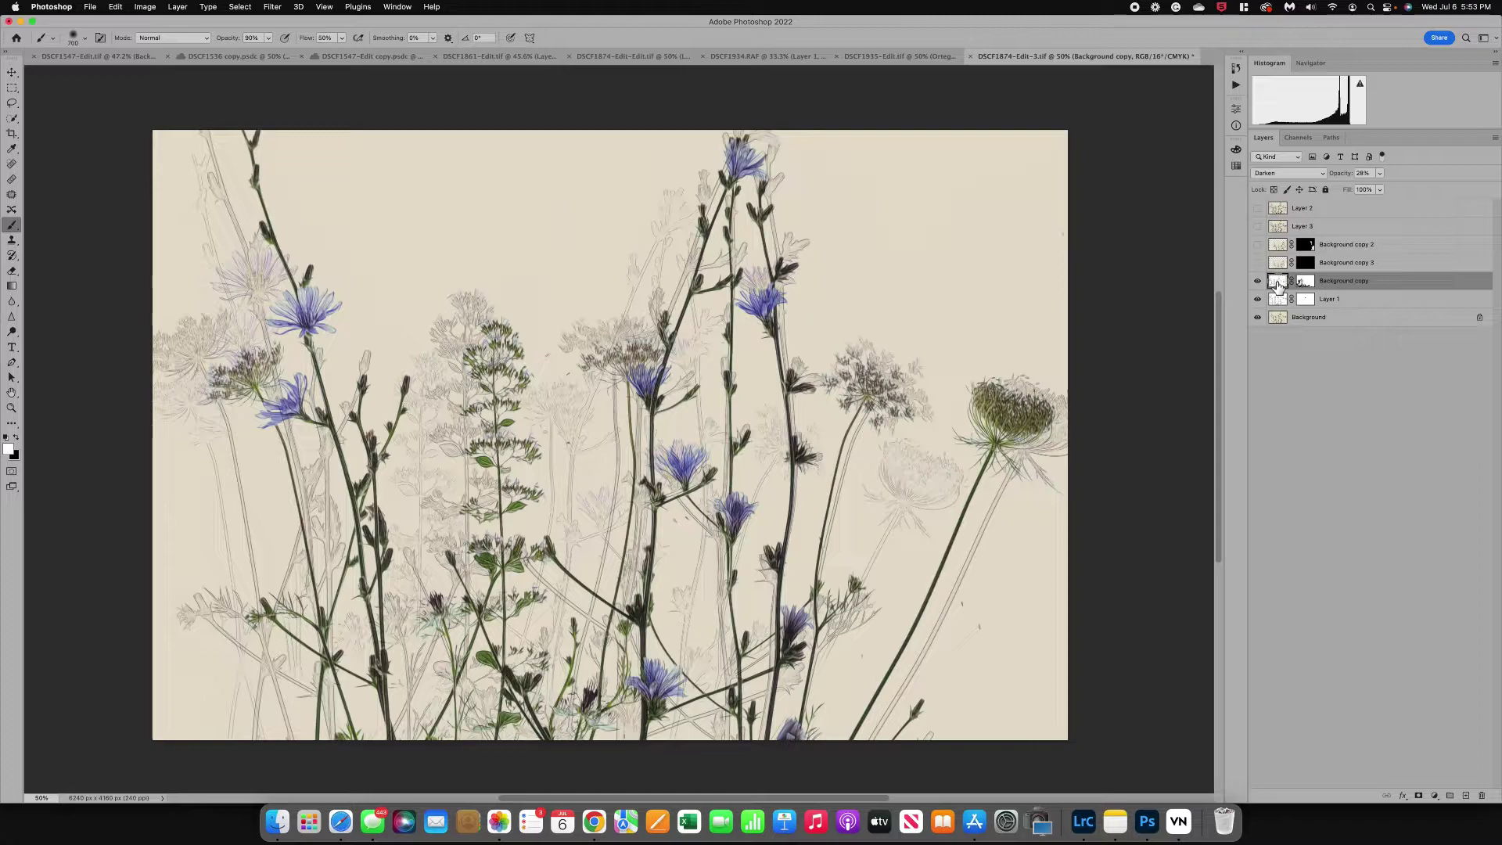
click(1259, 283)
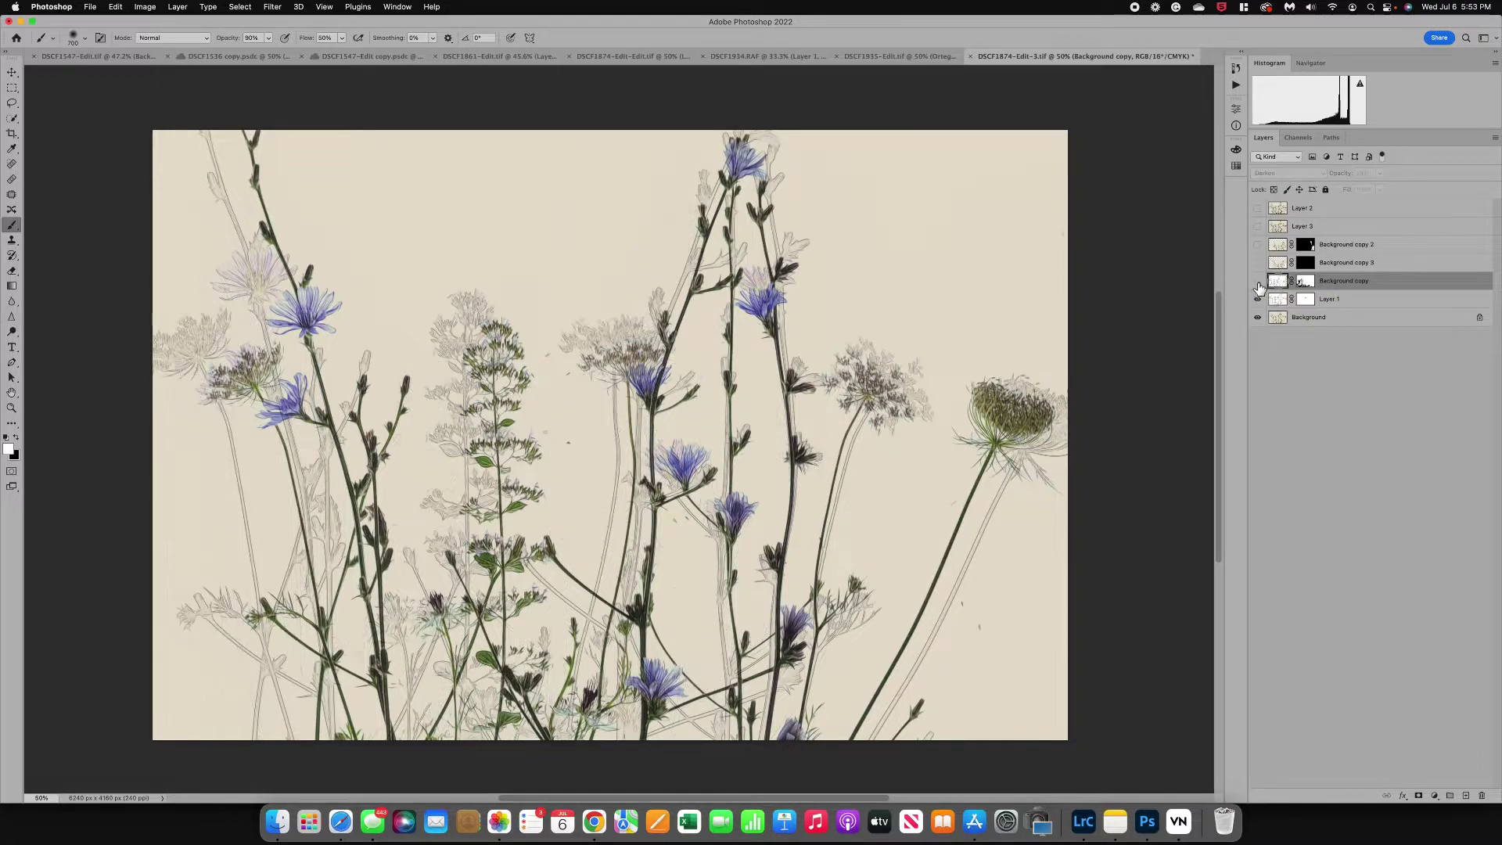
click(1259, 286)
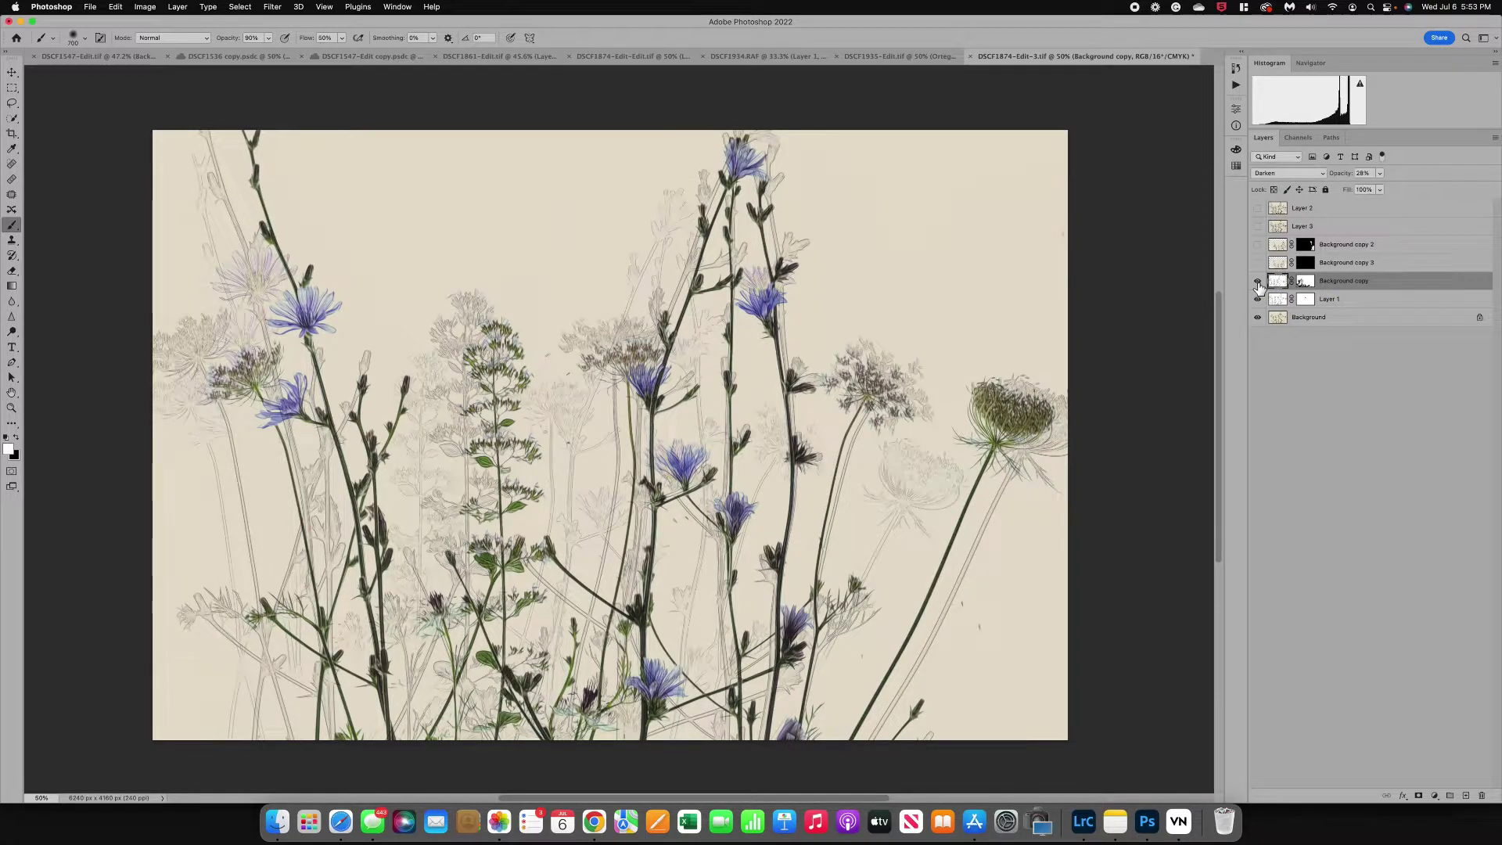
click(1258, 287)
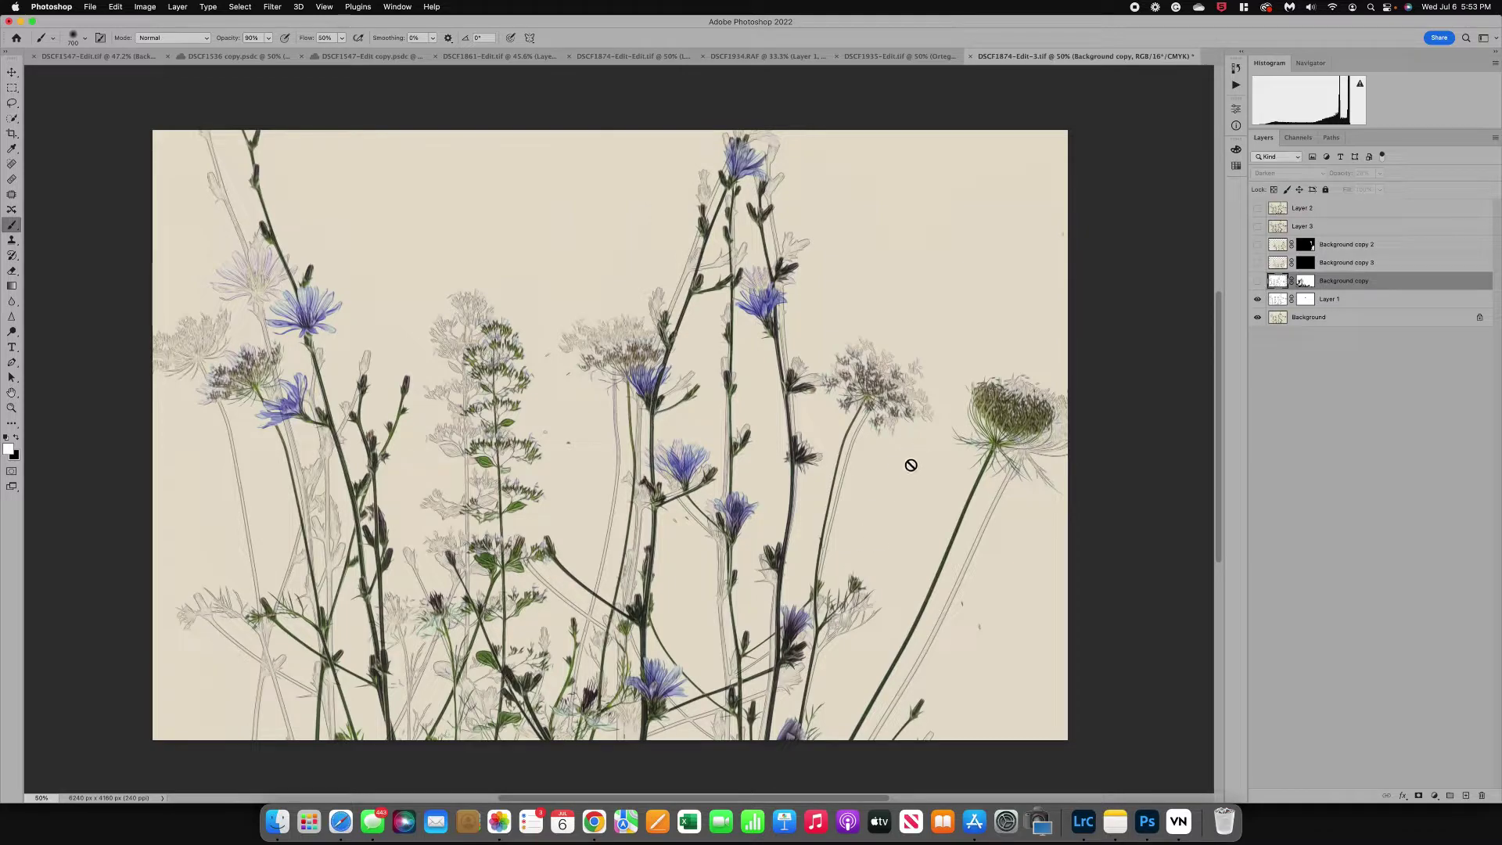
click(1258, 283)
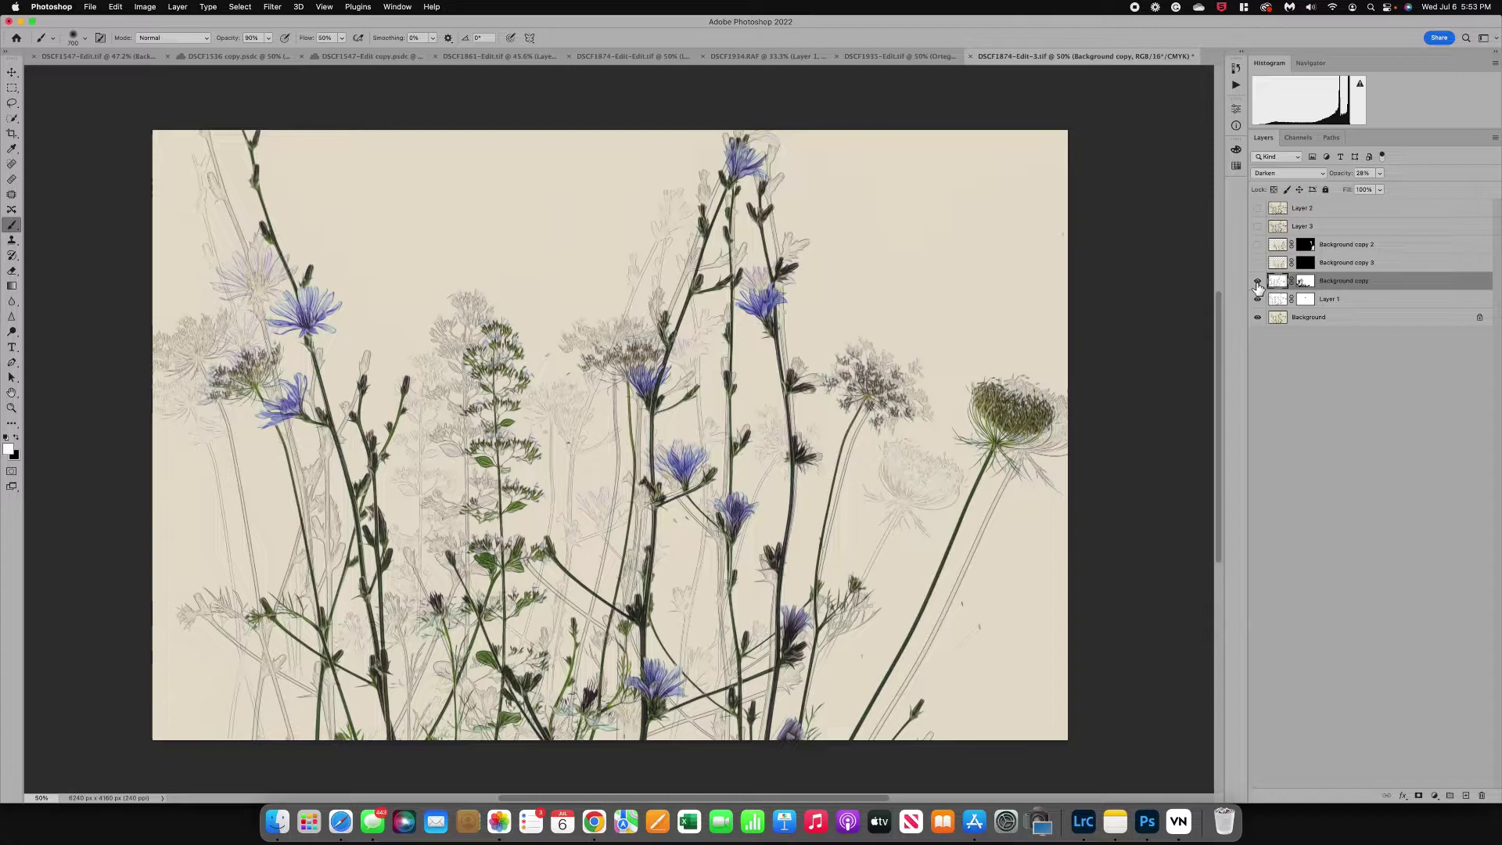
Step: Free Transform Background copy and nudge its sketch lines slightly to the right
key(super+t)
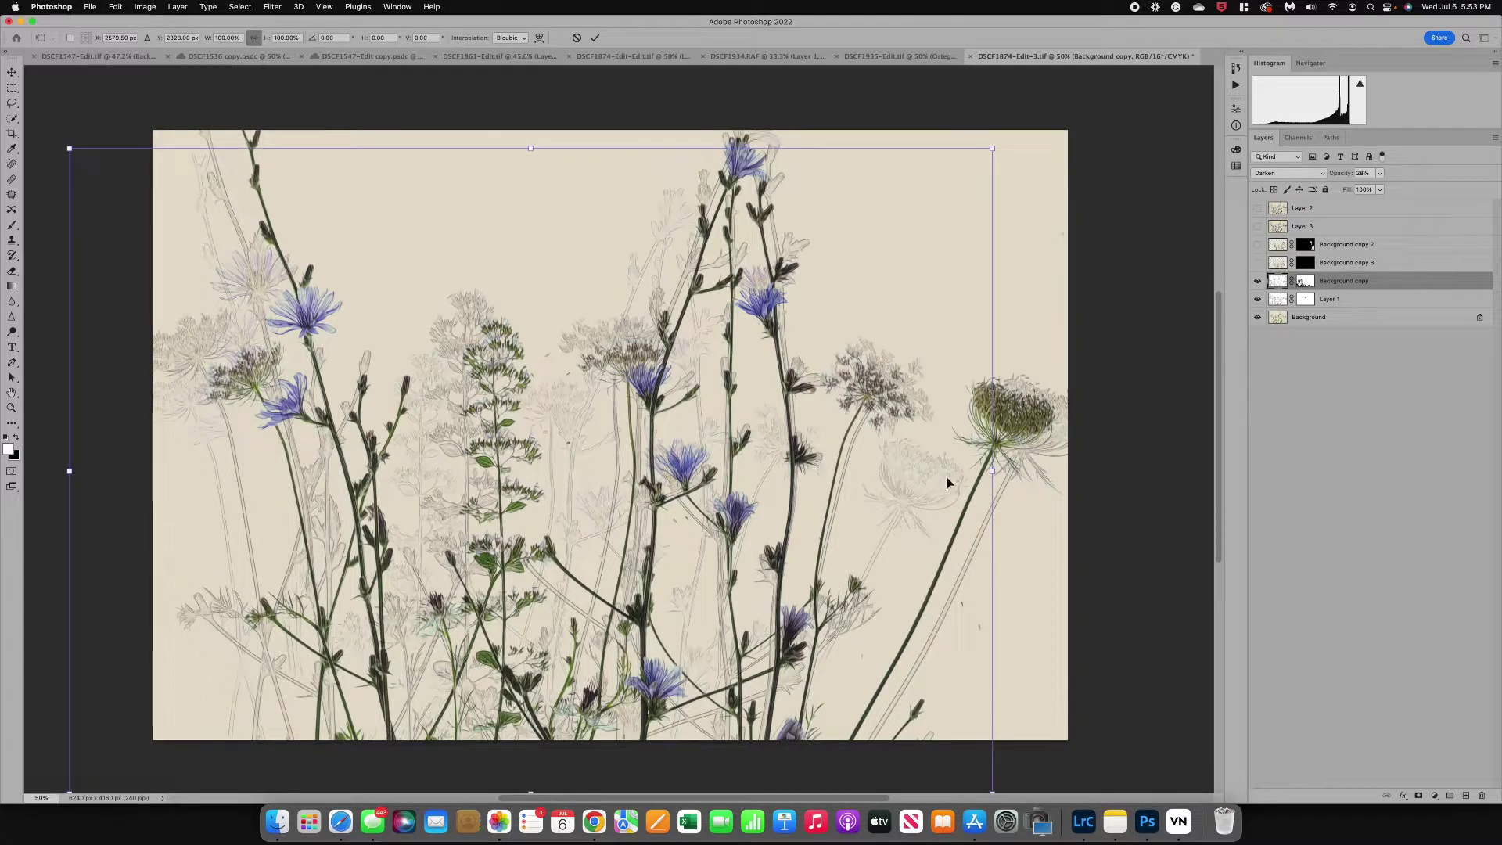
click(931, 493)
mouse_move(931, 494)
mouse_down()
mouse_move(948, 493)
mouse_move(931, 495)
mouse_up()
Step: Commit the shift, target Background copy's mask, and ready the Brush, swapping colours and shrinking it to 80
click(1305, 282)
key(b)
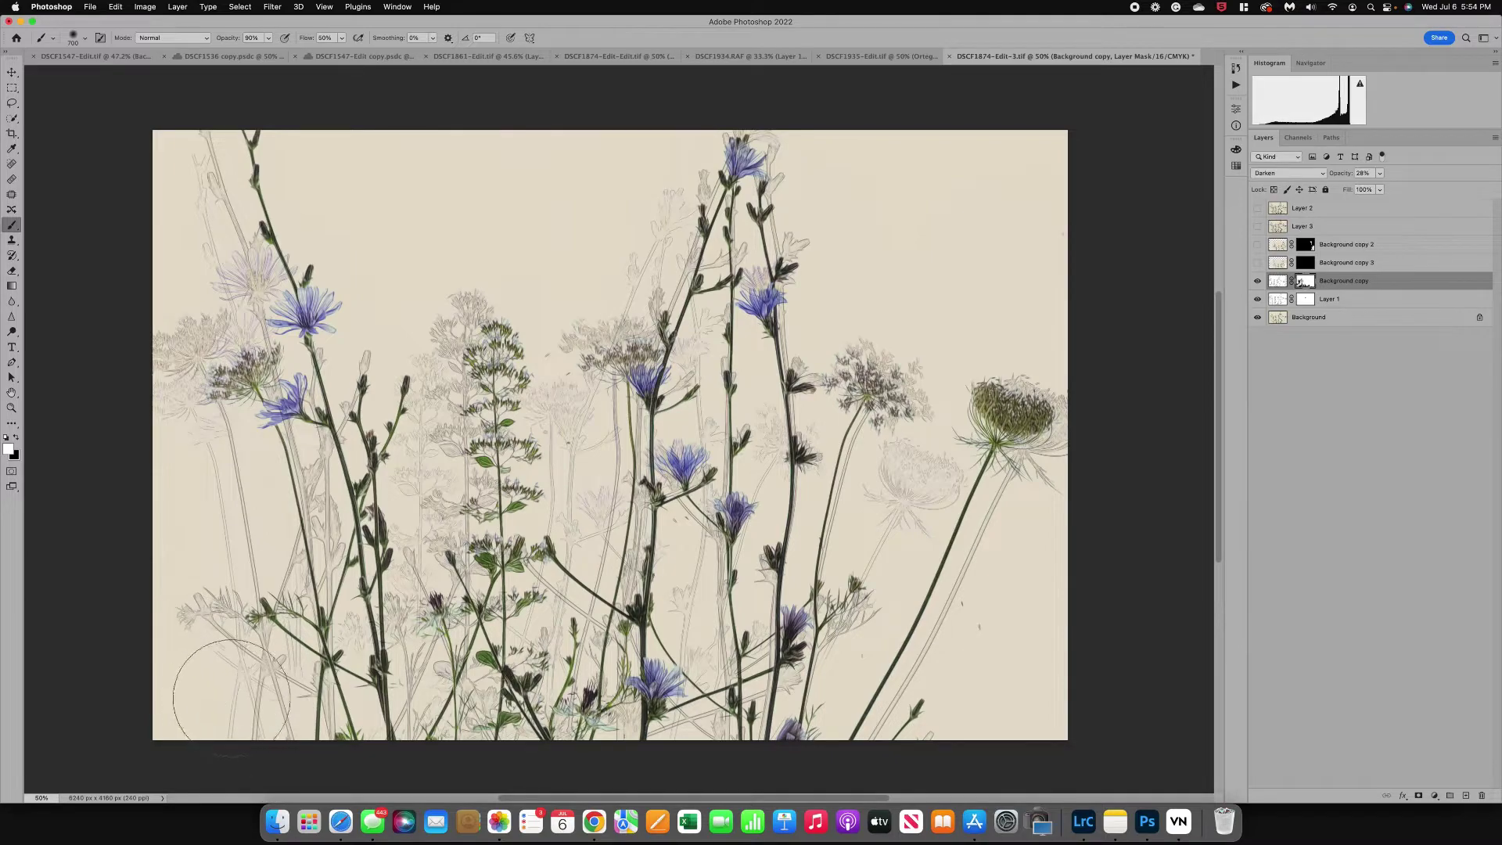
click(16, 437)
key(bracketleft)
key(bracketleft)
key(bracketleft)
key(bracketleft)
key(bracketleft)
key(bracketleft)
key(bracketleft)
key(bracketleft)
click(16, 438)
key(bracketleft)
key(bracketleft)
key(bracketleft)
key(bracketleft)
Step: Toggle Background copy, Background copy 3 and Background copy 2 visibility to compare, leaving copy 2 hidden
click(1259, 281)
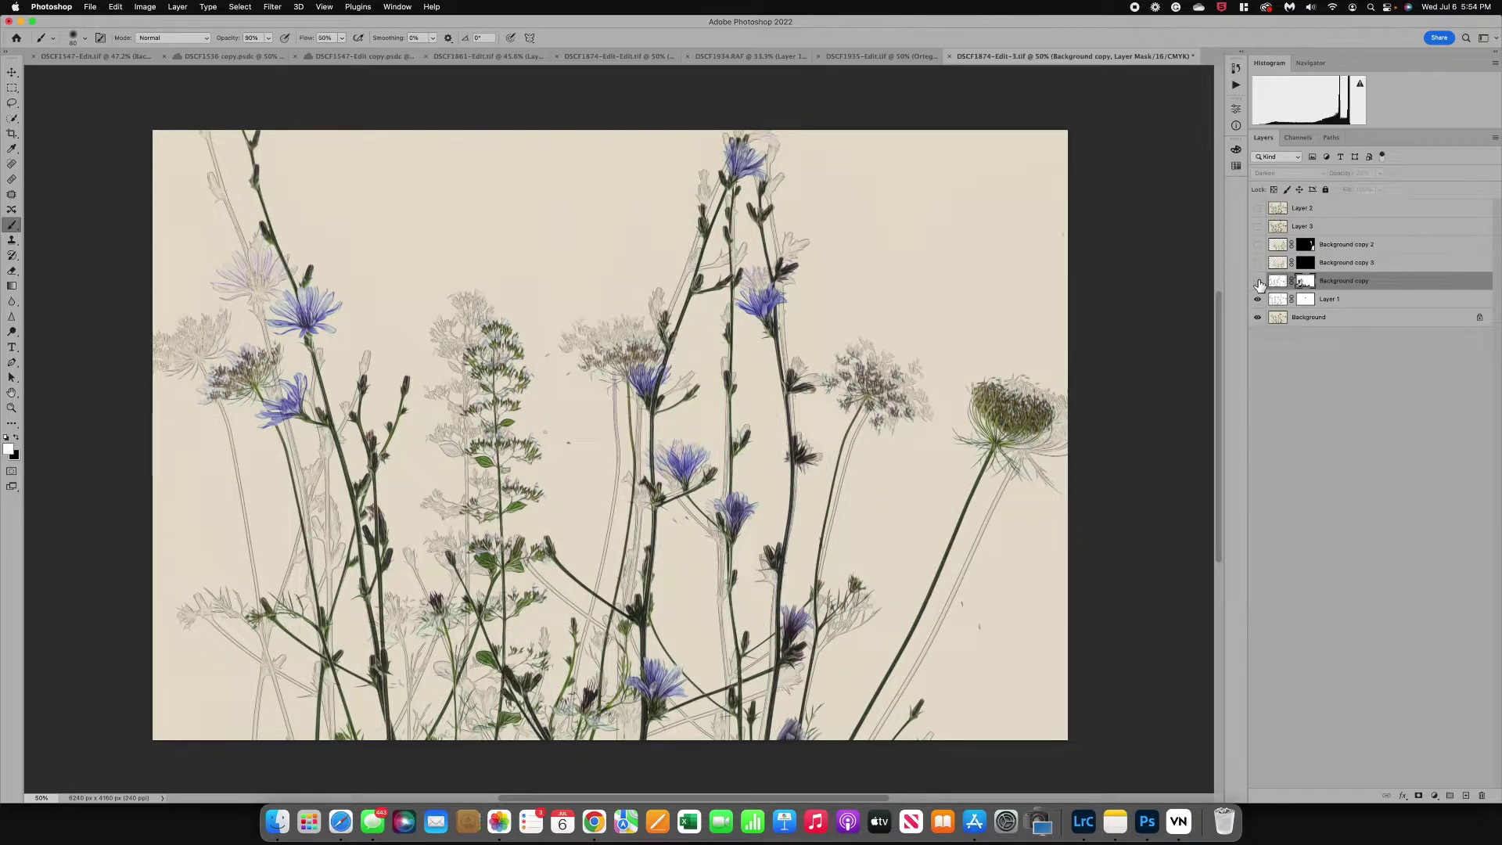
click(1258, 282)
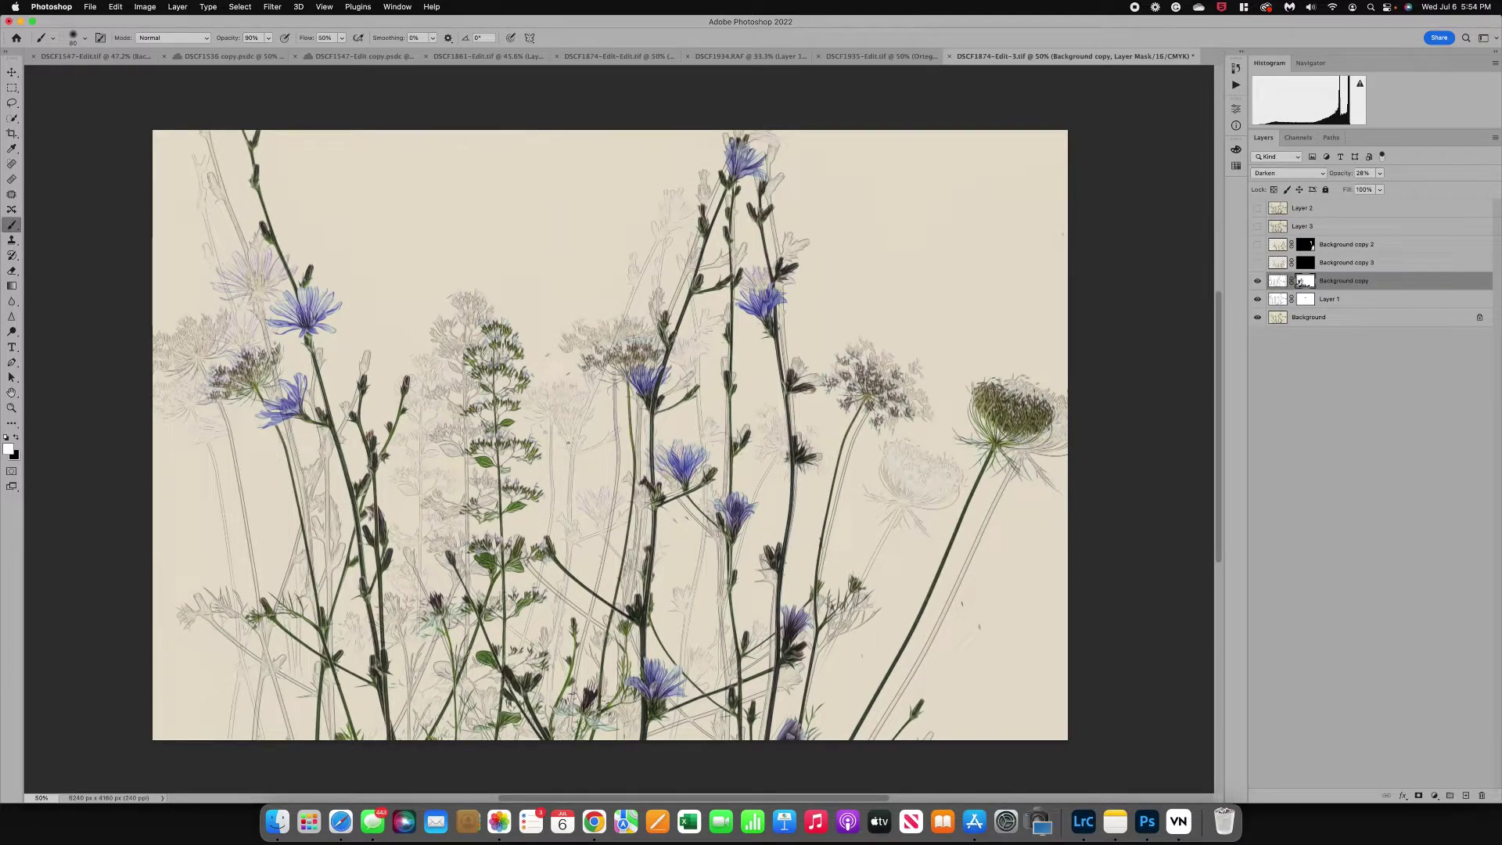
click(1258, 263)
click(1258, 263)
click(1258, 245)
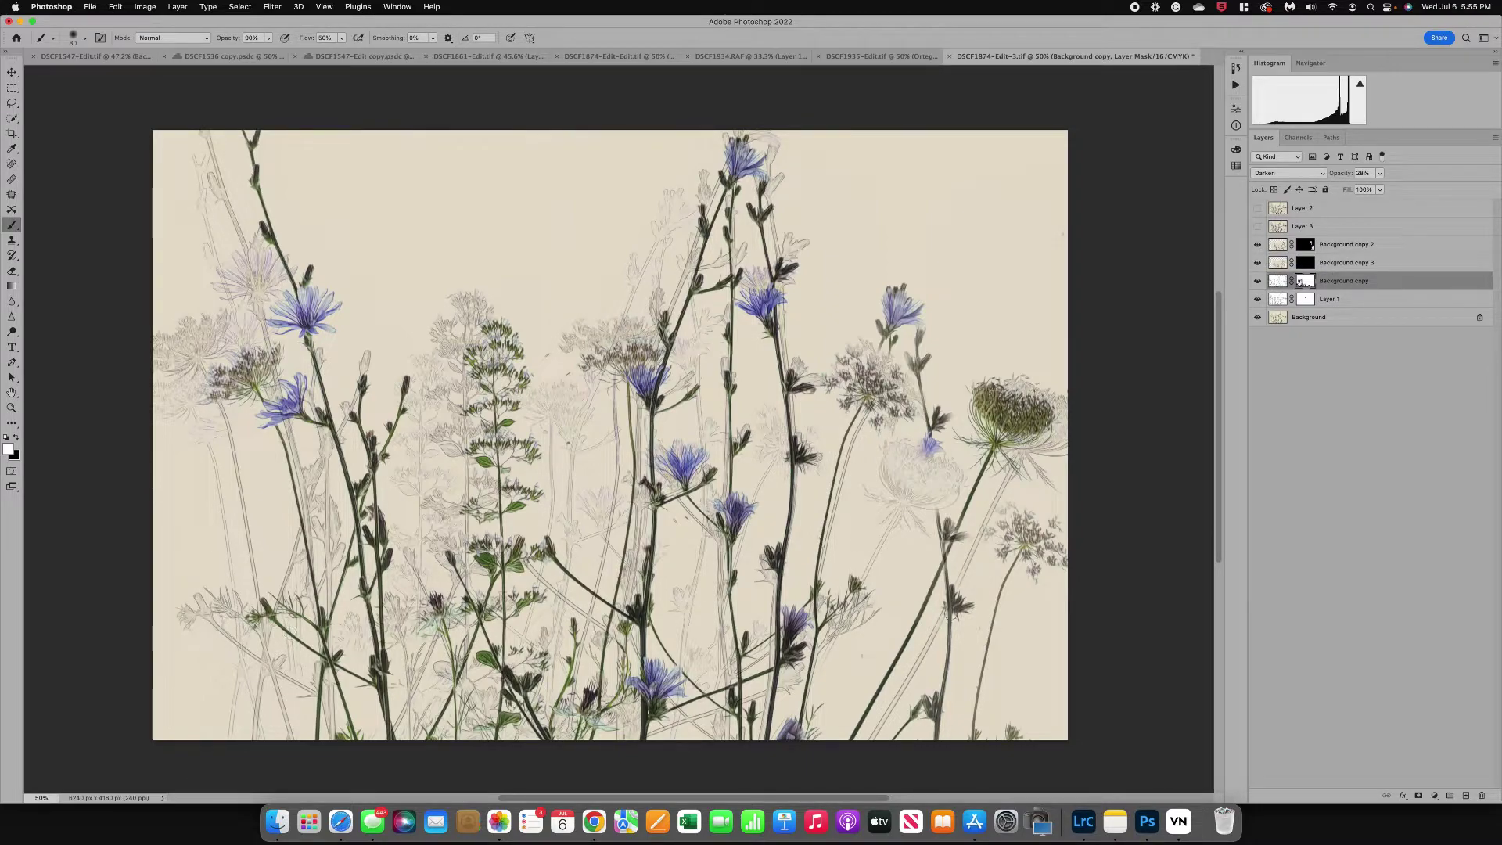
click(1260, 247)
click(1259, 245)
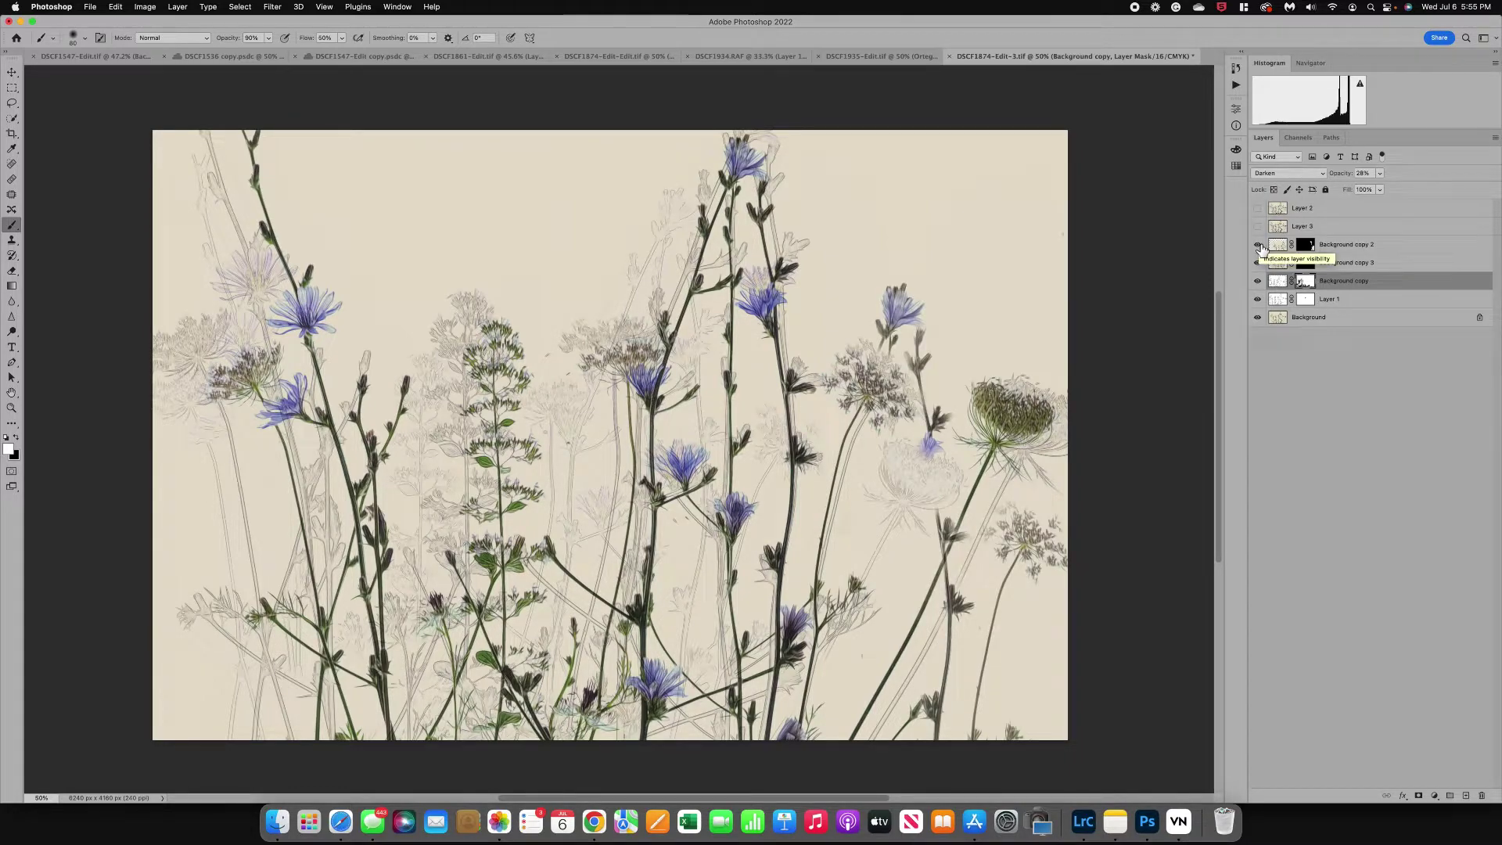
click(1259, 246)
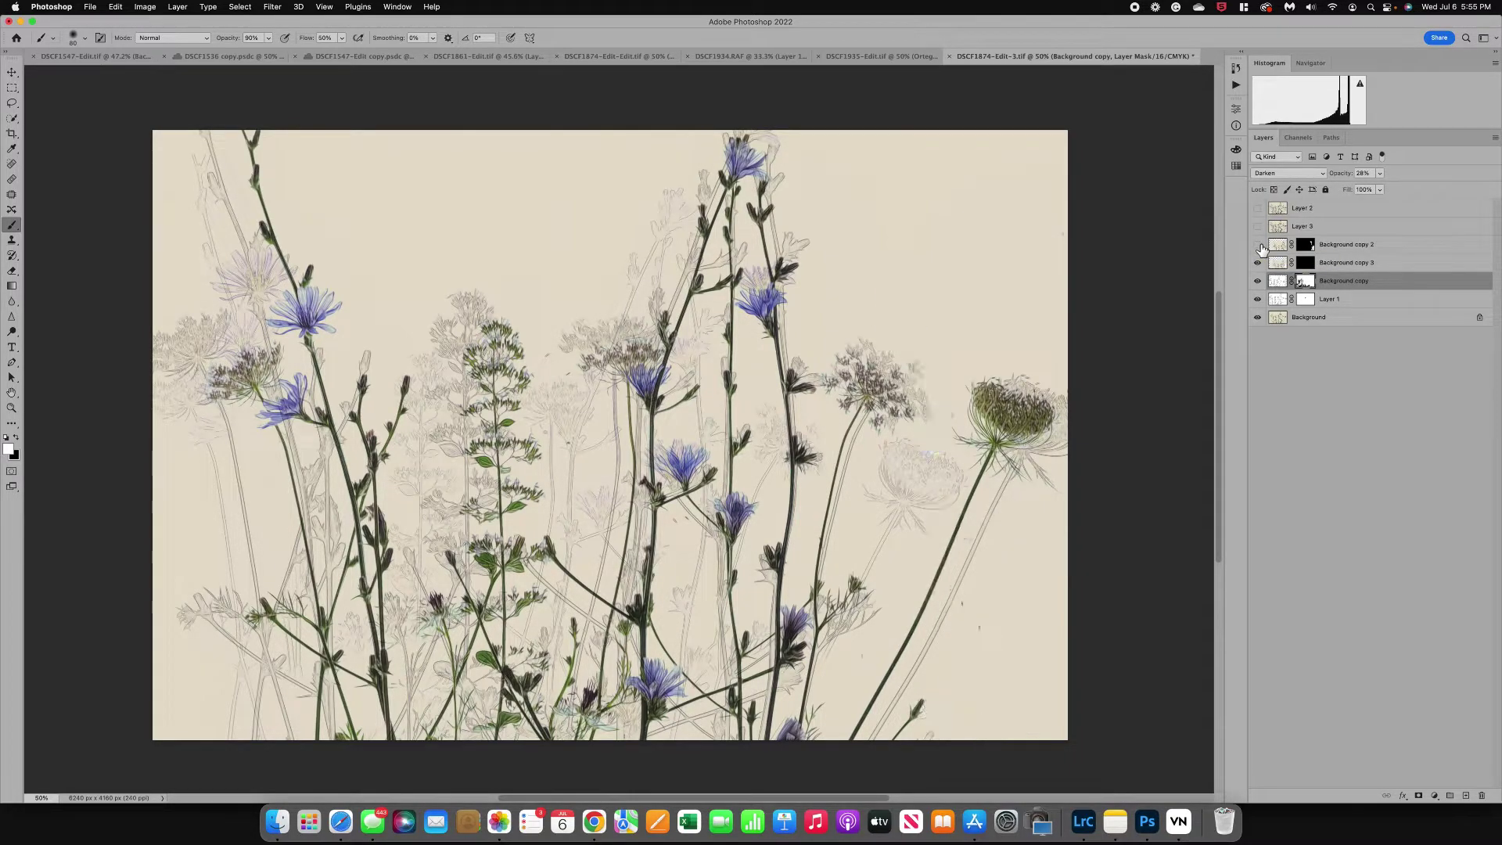
Step: Duplicate Background as Background copy 4 and move it above Background copy 3
click(1279, 324)
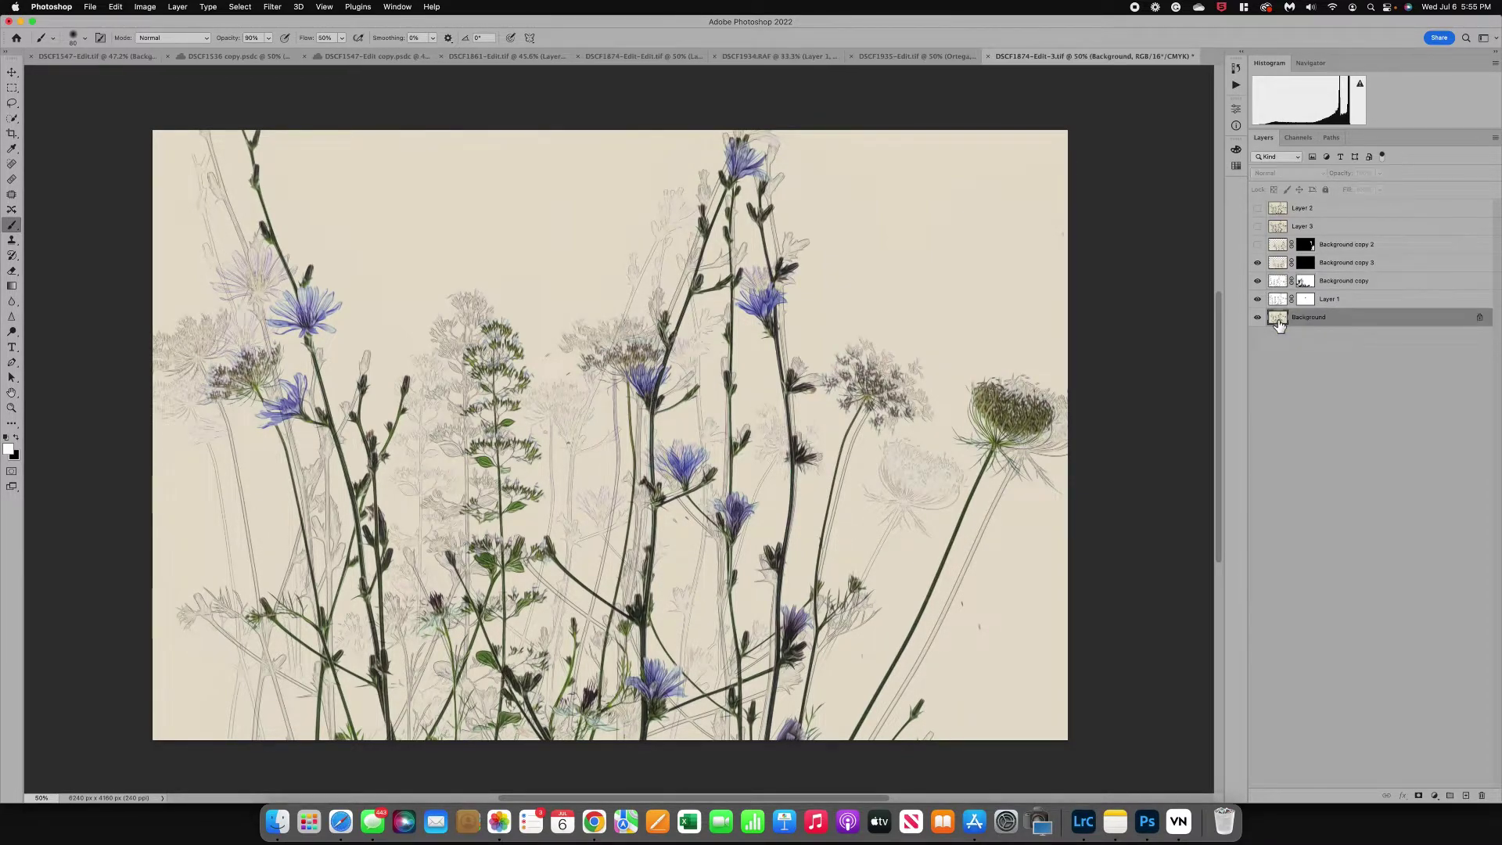
key(super+j)
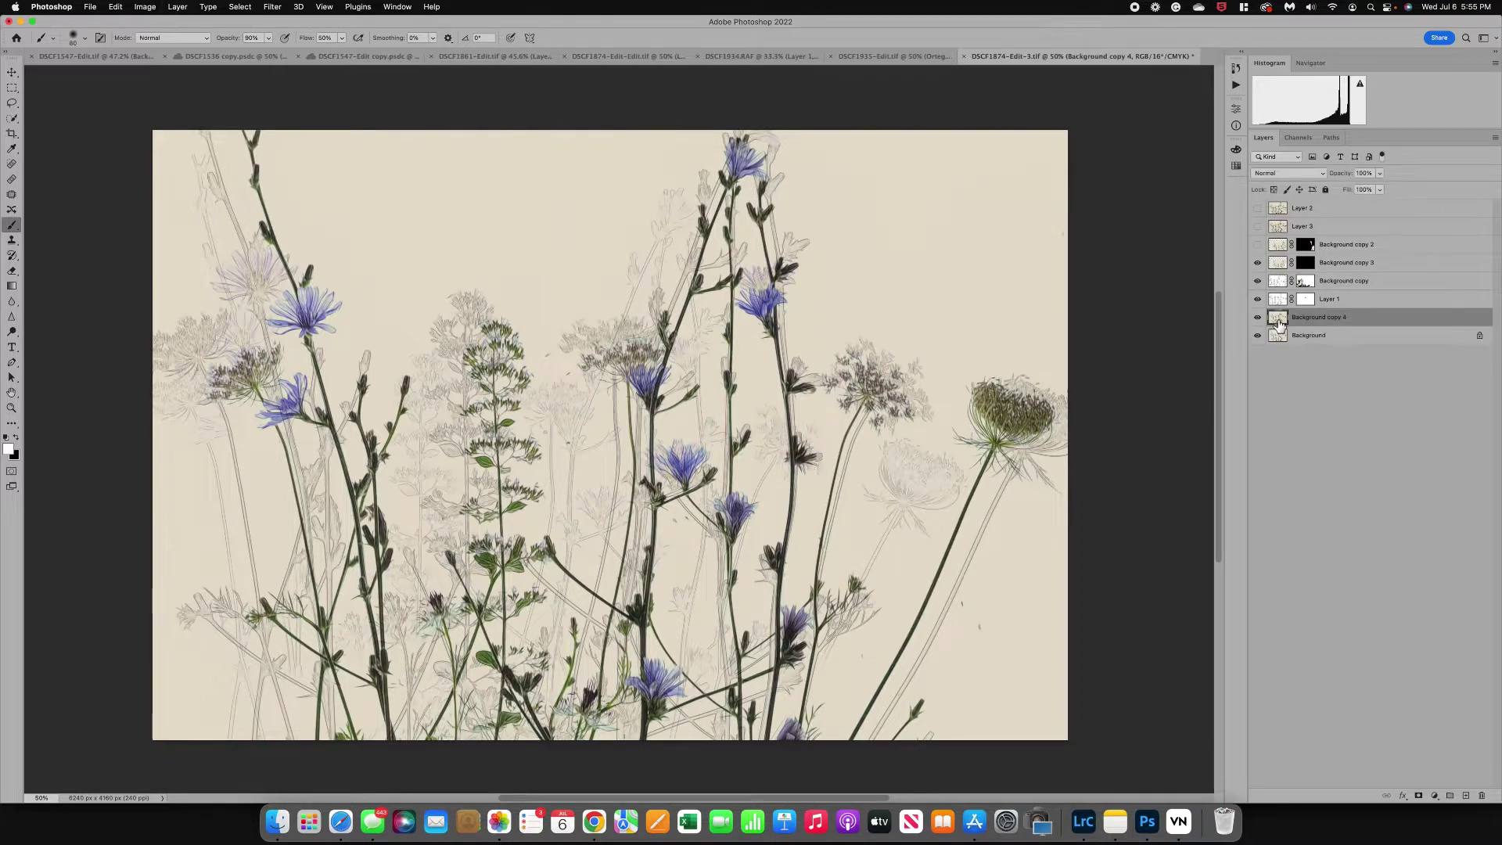
mouse_move(1330, 324)
mouse_down()
mouse_move(1266, 252)
mouse_move(1278, 261)
mouse_up()
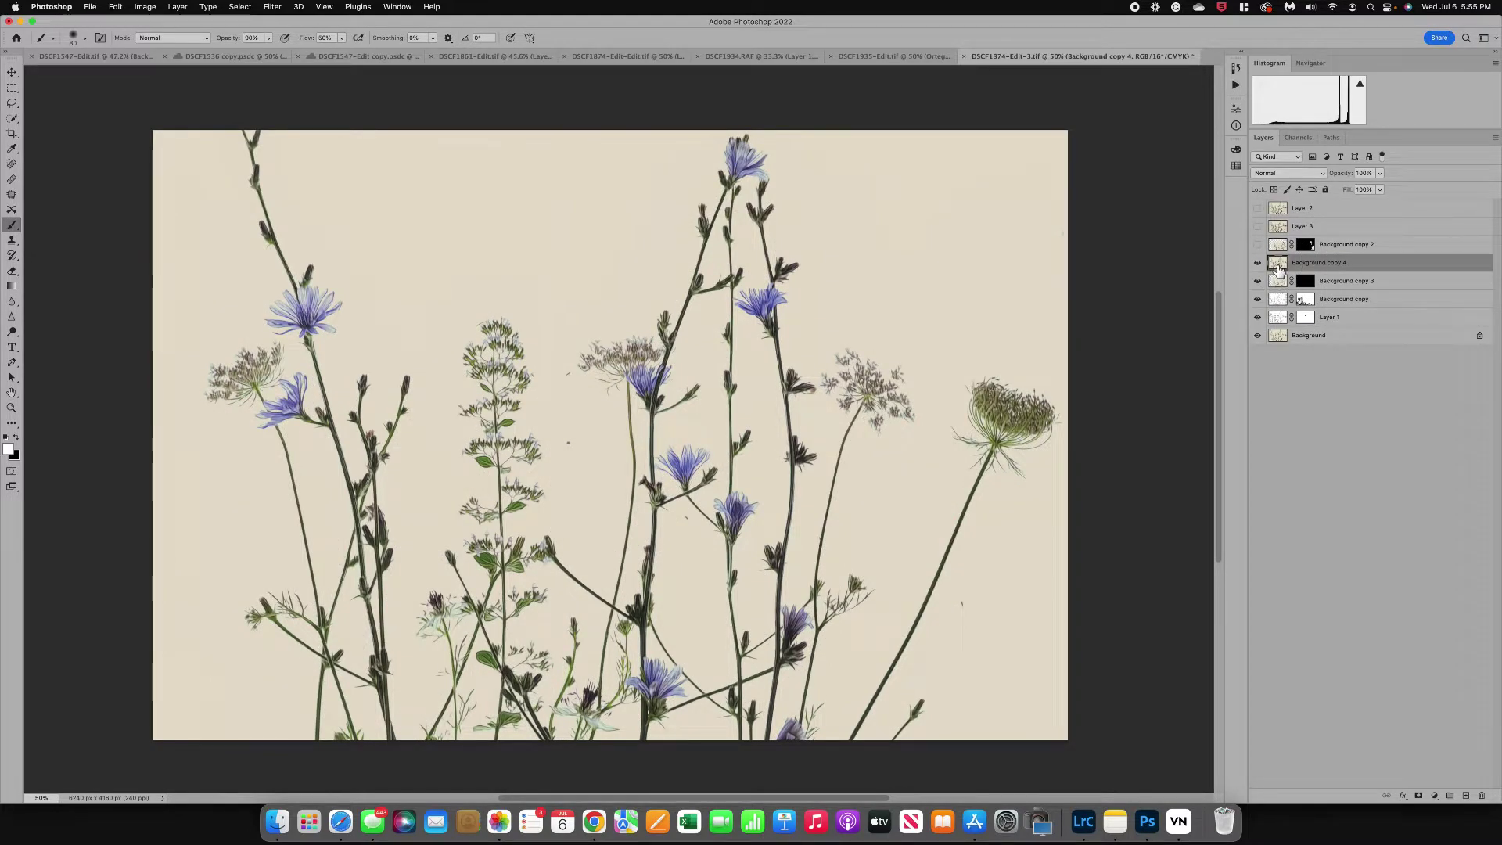
Step: Lower Background copy 4's opacity and free-transform it right and down
click(1381, 173)
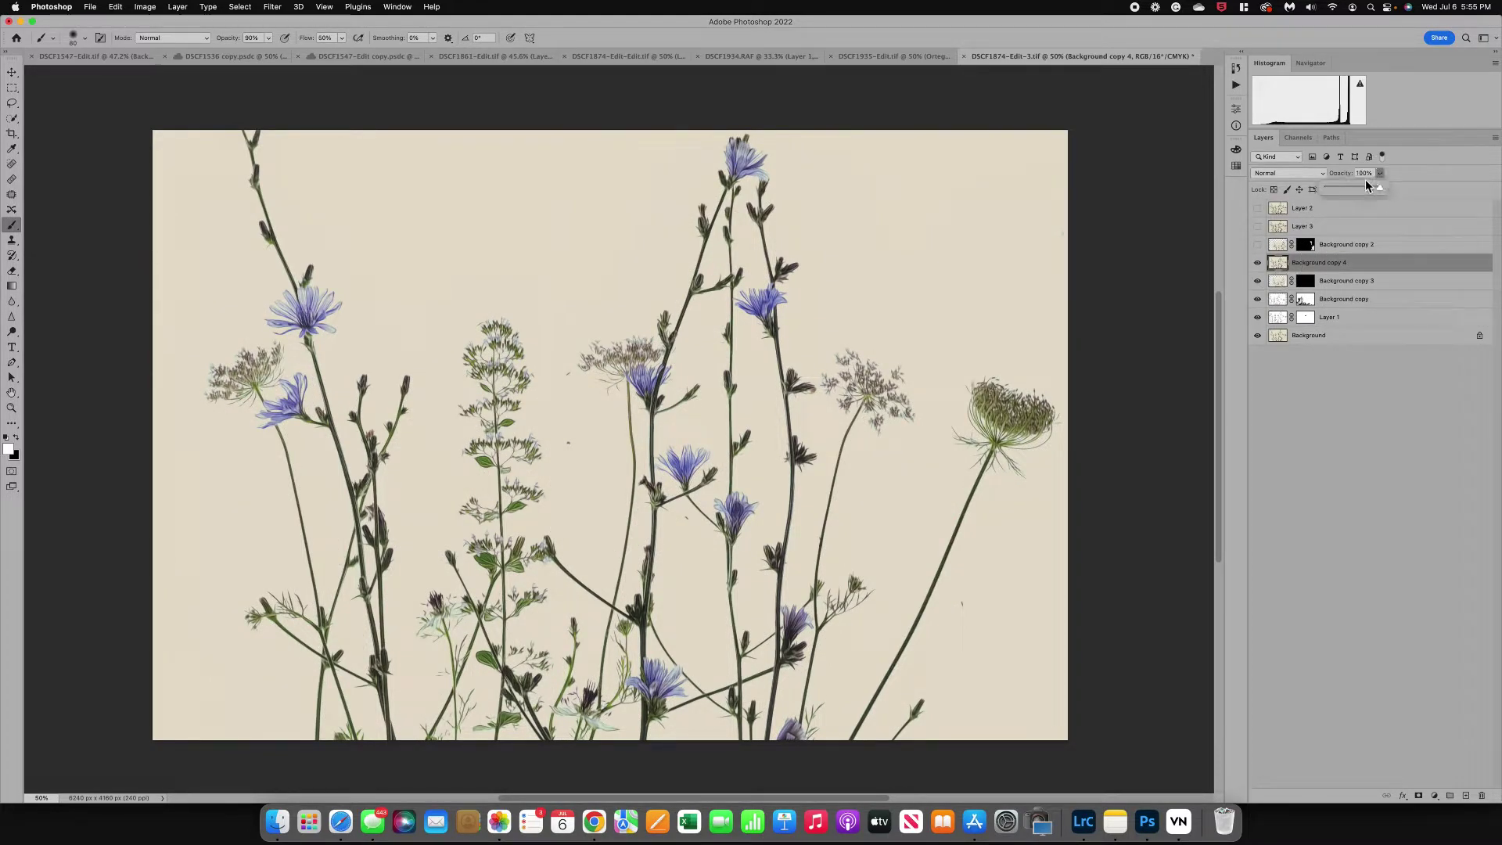
click(1359, 185)
drag(1355, 189, 1352, 188)
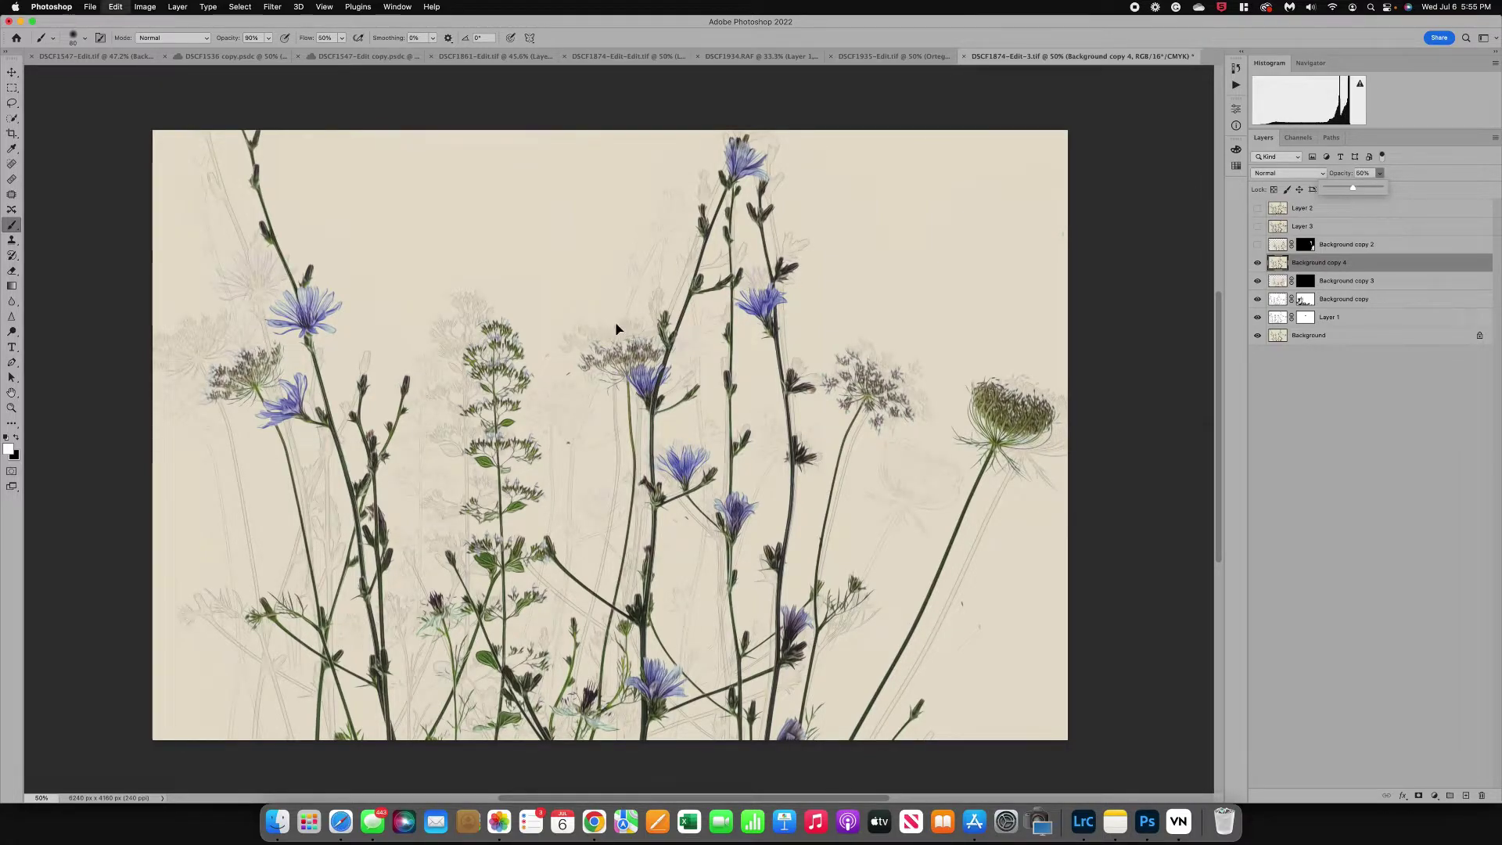
key(ctrl+t)
drag(585, 379, 734, 546)
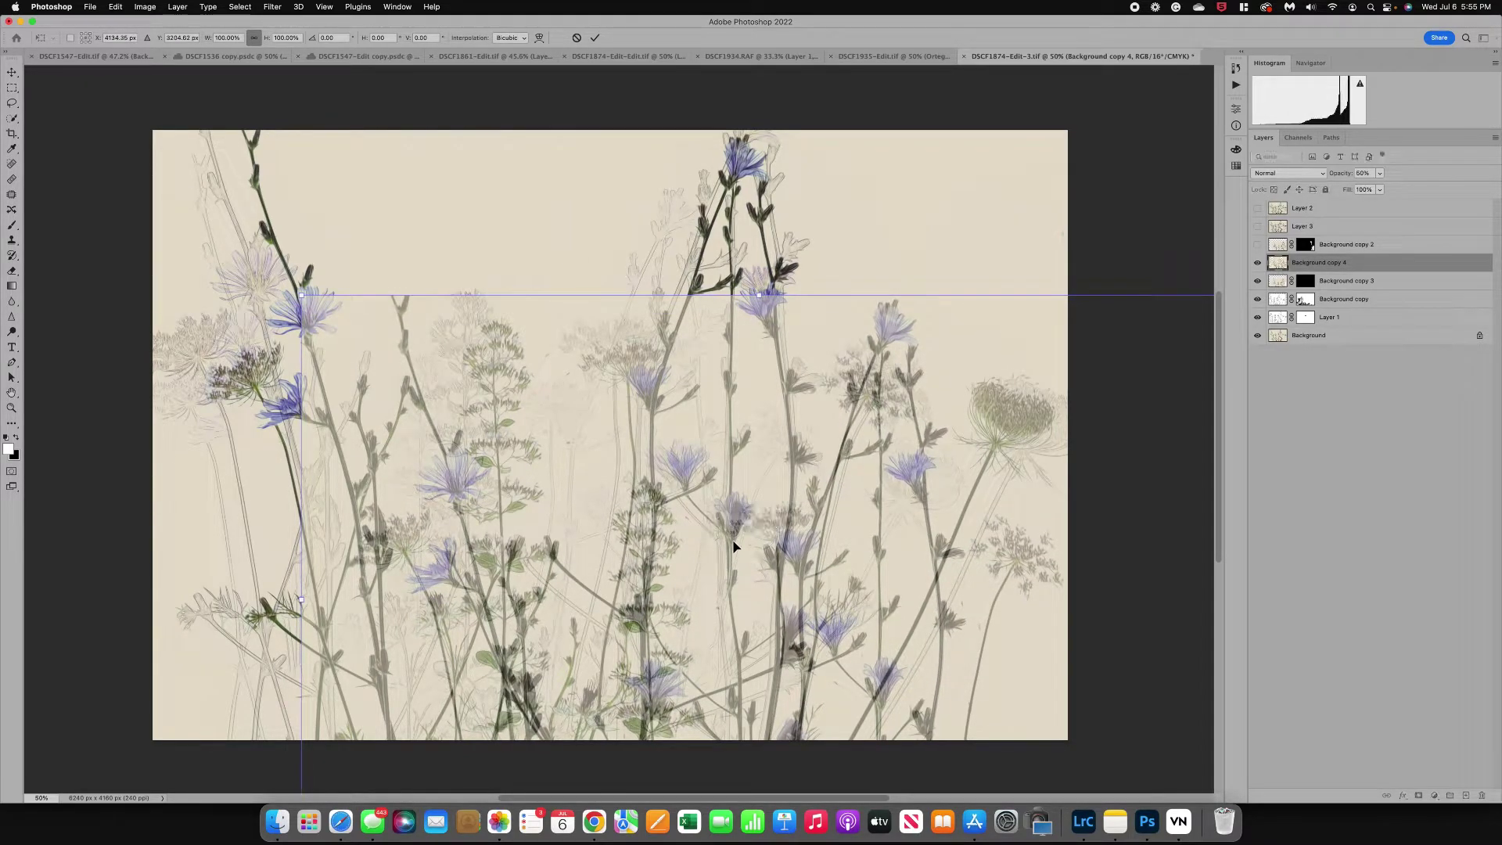
Step: Raise Background copy 4's opacity to 97%
click(1380, 174)
drag(1379, 189, 1408, 191)
click(1360, 623)
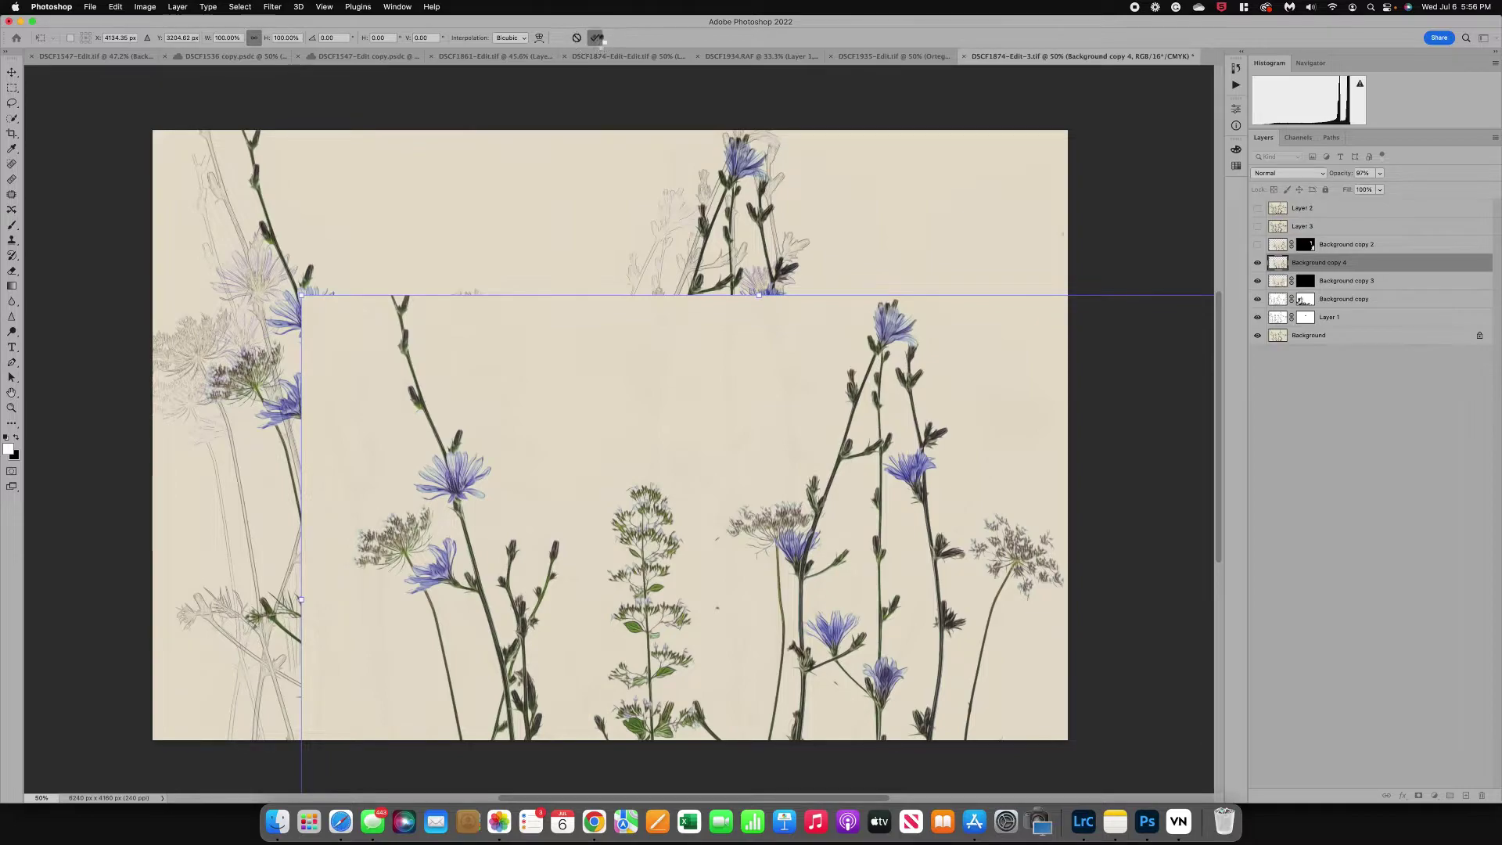
Step: Commit the move and give Background copy 4 an all-black mask with Cmd+I
click(595, 38)
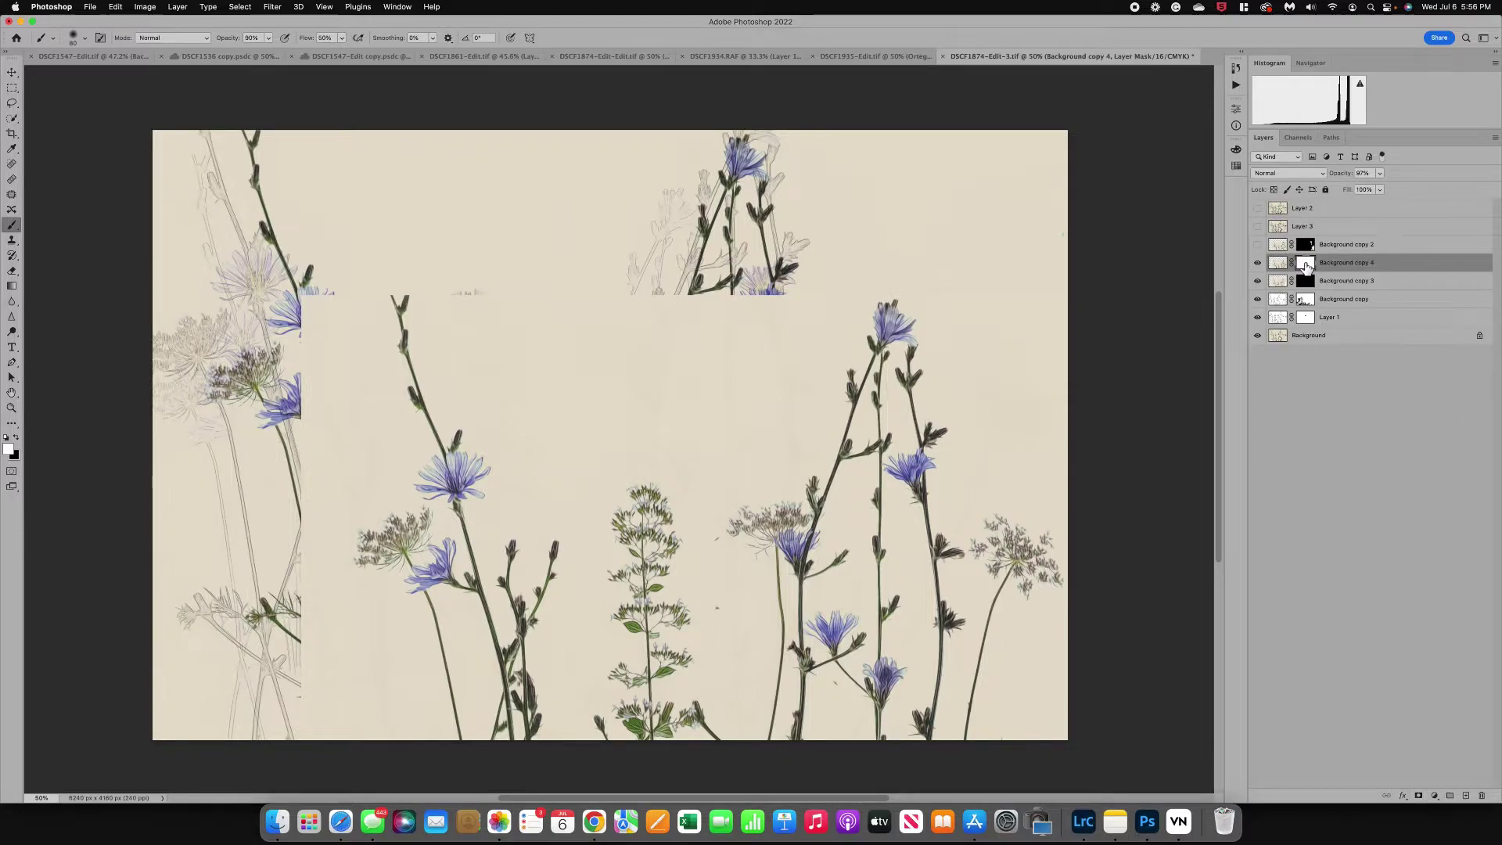
key(super+i)
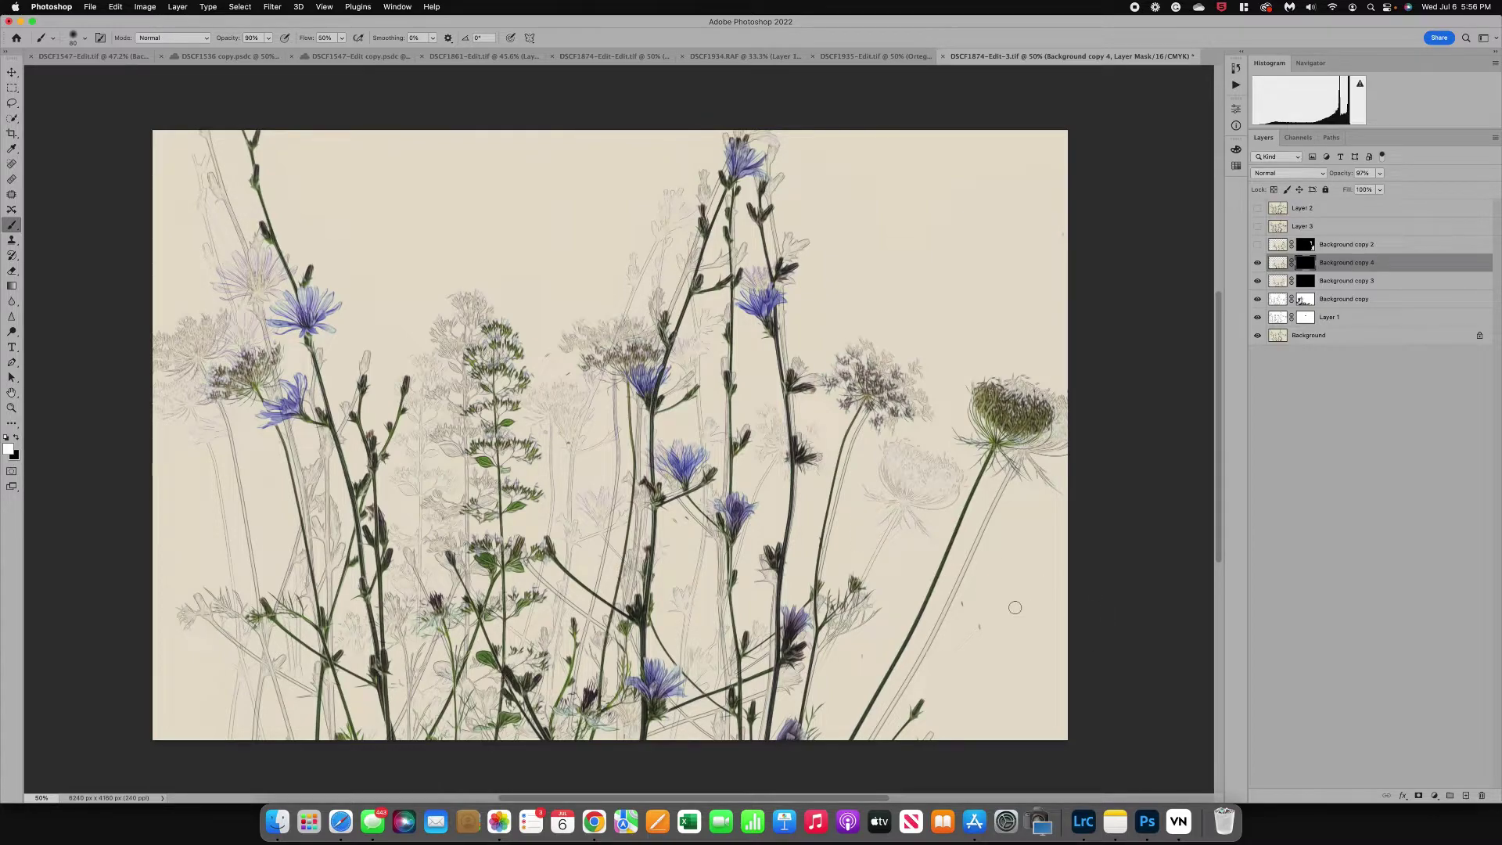
Step: Paint white on the mask with 500, then 138 brushes to reveal chicory stem and bloom
key(bracketright)
key(bracketright)
key(bracketright)
key(bracketright)
key(bracketright)
key(bracketright)
key(bracketright)
key(bracketright)
key(bracketright)
key(bracketright)
key(bracketright)
key(bracketright)
mouse_move(1010, 603)
mouse_down()
mouse_move(1021, 552)
mouse_move(994, 579)
mouse_move(980, 716)
mouse_move(1025, 622)
mouse_move(1035, 546)
mouse_move(939, 704)
mouse_move(943, 547)
mouse_move(964, 570)
mouse_move(935, 501)
mouse_up()
mouse_move(939, 428)
mouse_down()
mouse_move(931, 285)
mouse_move(896, 318)
mouse_move(878, 302)
mouse_move(895, 300)
mouse_move(941, 401)
mouse_up()
key(bracketleft)
key(bracketleft)
key(bracketleft)
key(bracketleft)
key(bracketleft)
key(bracketleft)
key(bracketleft)
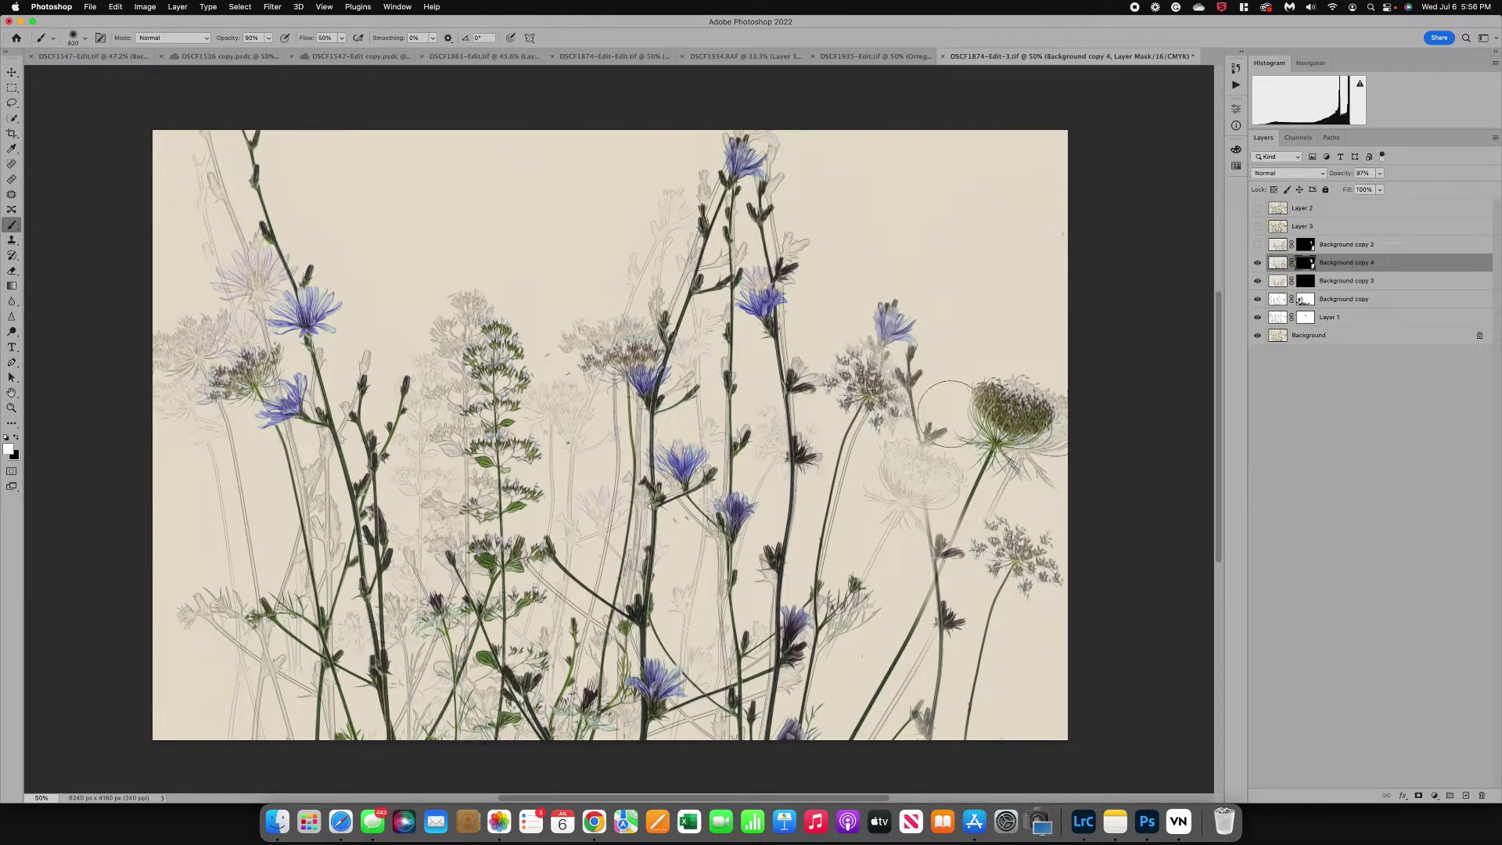
drag(927, 429, 924, 468)
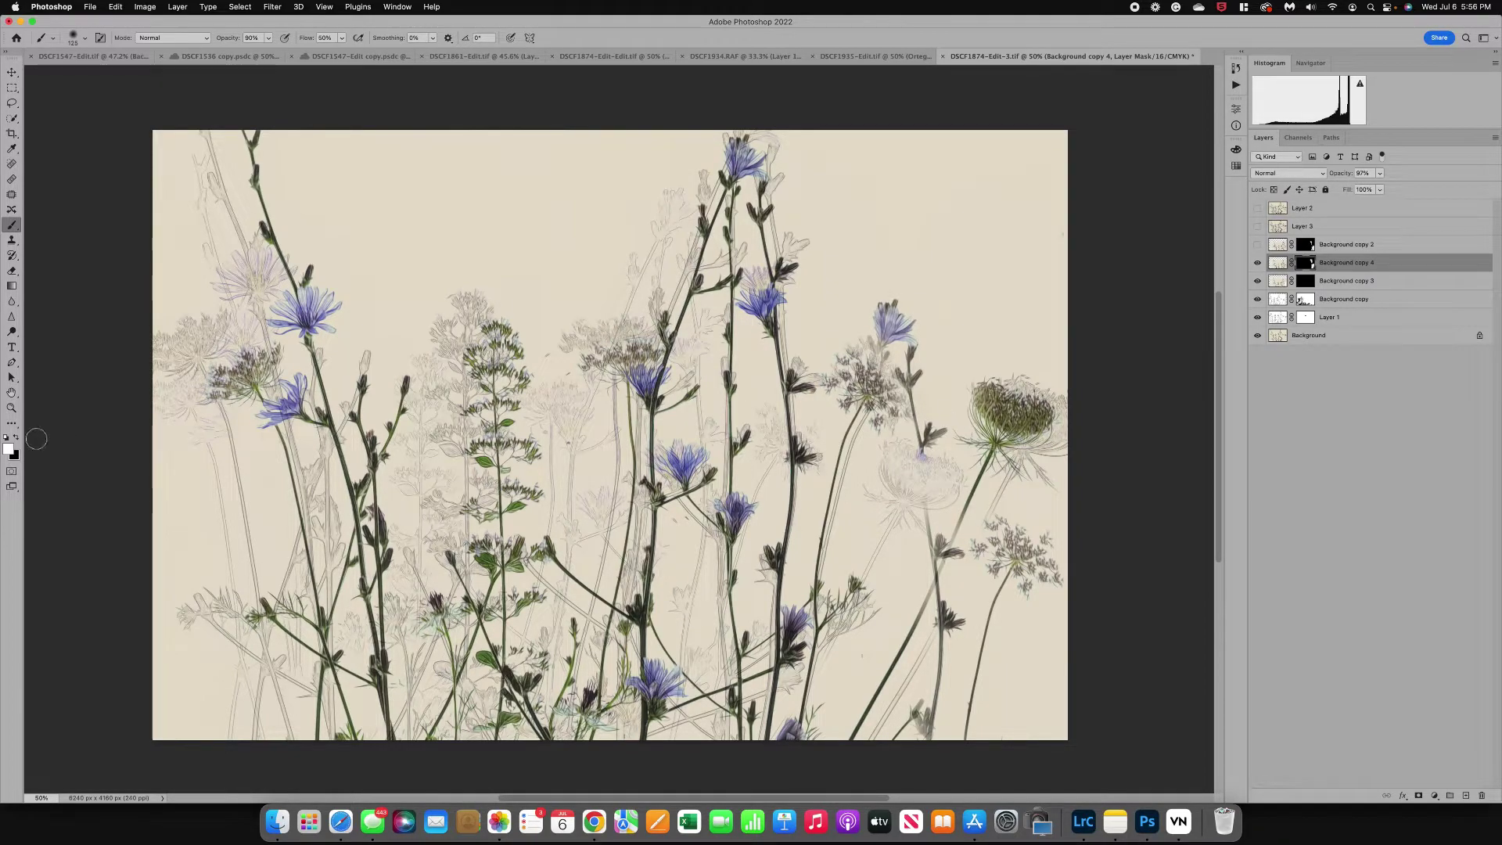
mouse_move(901, 450)
mouse_down()
mouse_move(947, 461)
mouse_move(919, 461)
mouse_up()
Step: Paint white on the mask to reveal the right stem's bud, seedhead and lower stem
click(16, 437)
scroll(617, 423, up, 2)
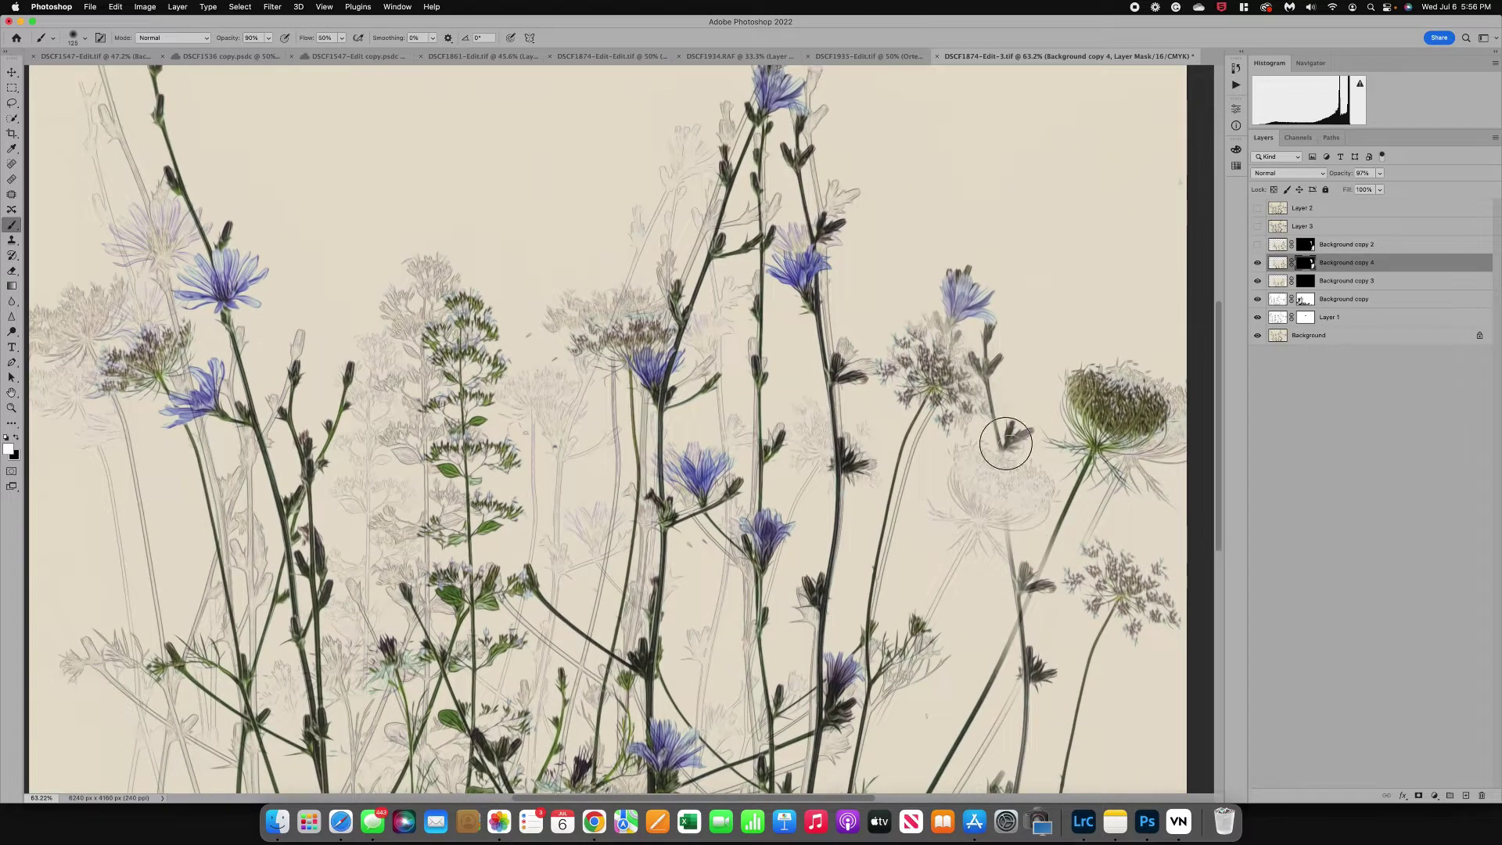
drag(1006, 444, 995, 463)
key(])
mouse_move(1011, 540)
mouse_down()
mouse_move(1020, 606)
mouse_move(1030, 590)
mouse_move(999, 636)
mouse_up()
key([)
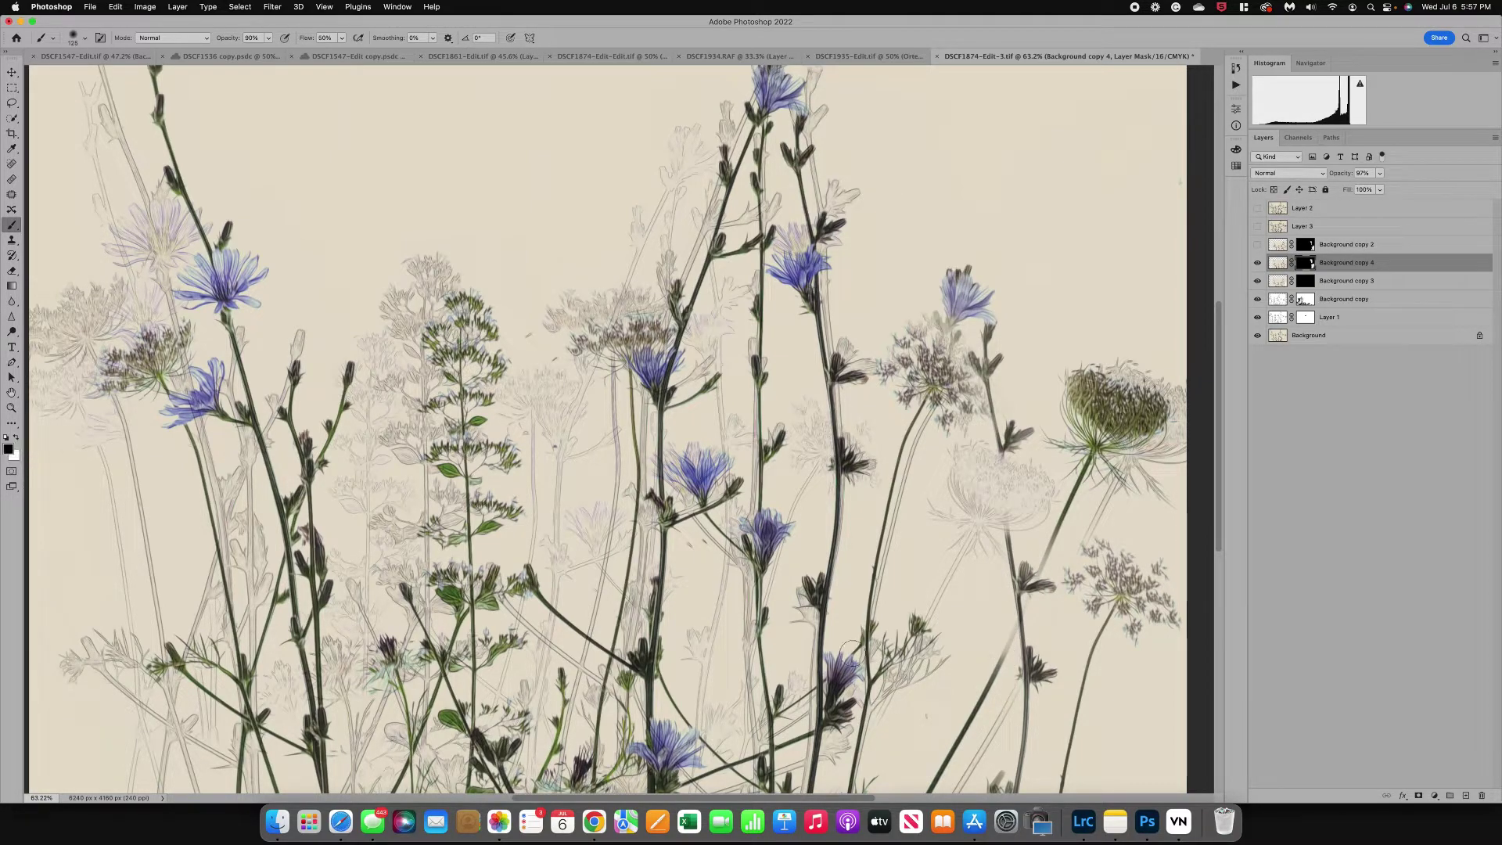
key(])
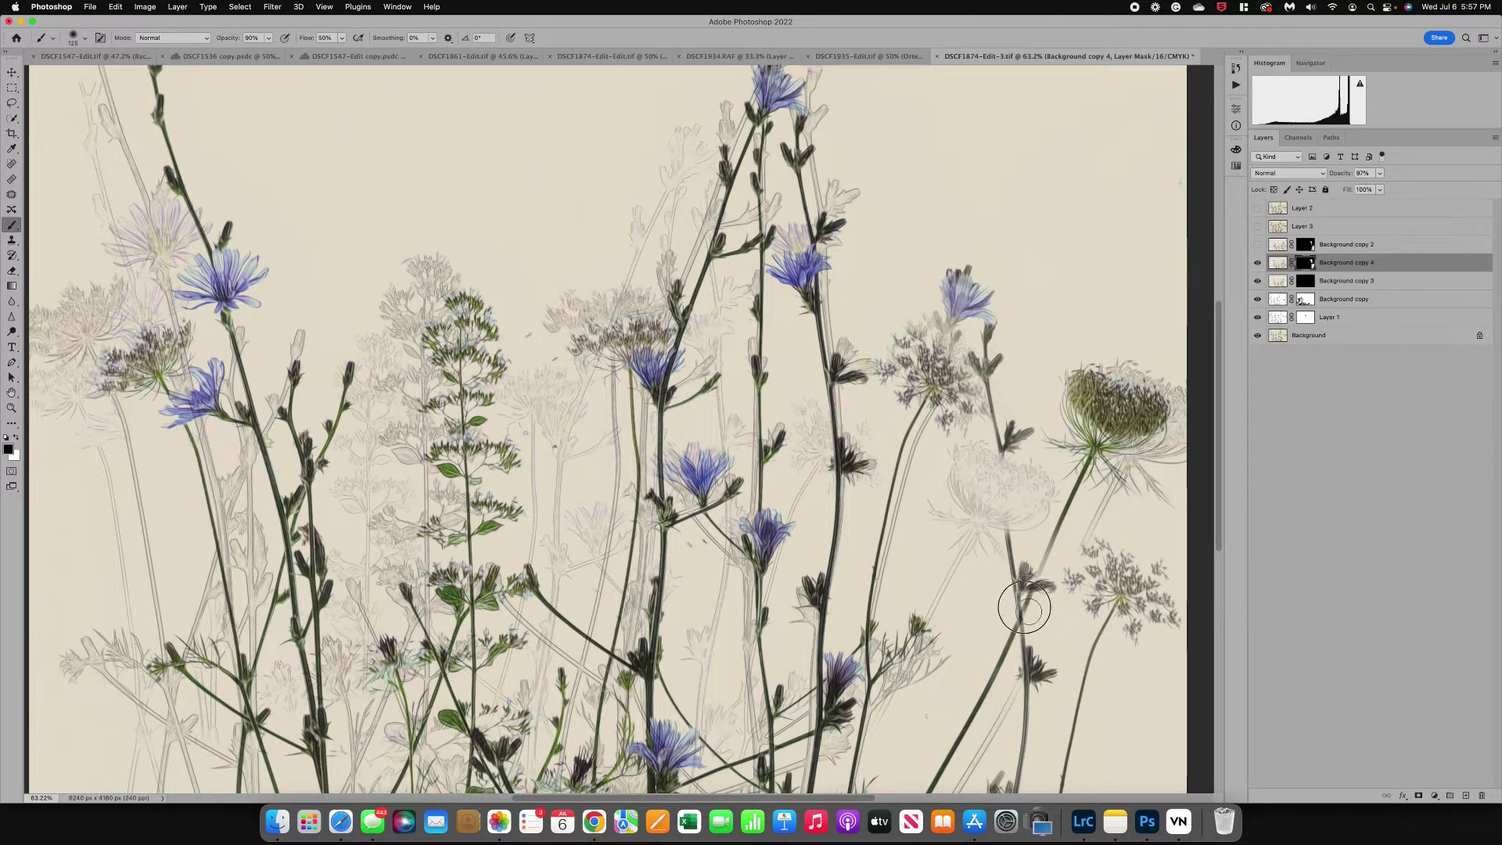
mouse_move(1025, 607)
mouse_down()
mouse_move(1058, 560)
mouse_move(1046, 556)
mouse_move(1020, 630)
mouse_up()
key([)
key([)
key([)
Step: Swap between white and black foreground and shrink the brush from 90 to 70
key(x)
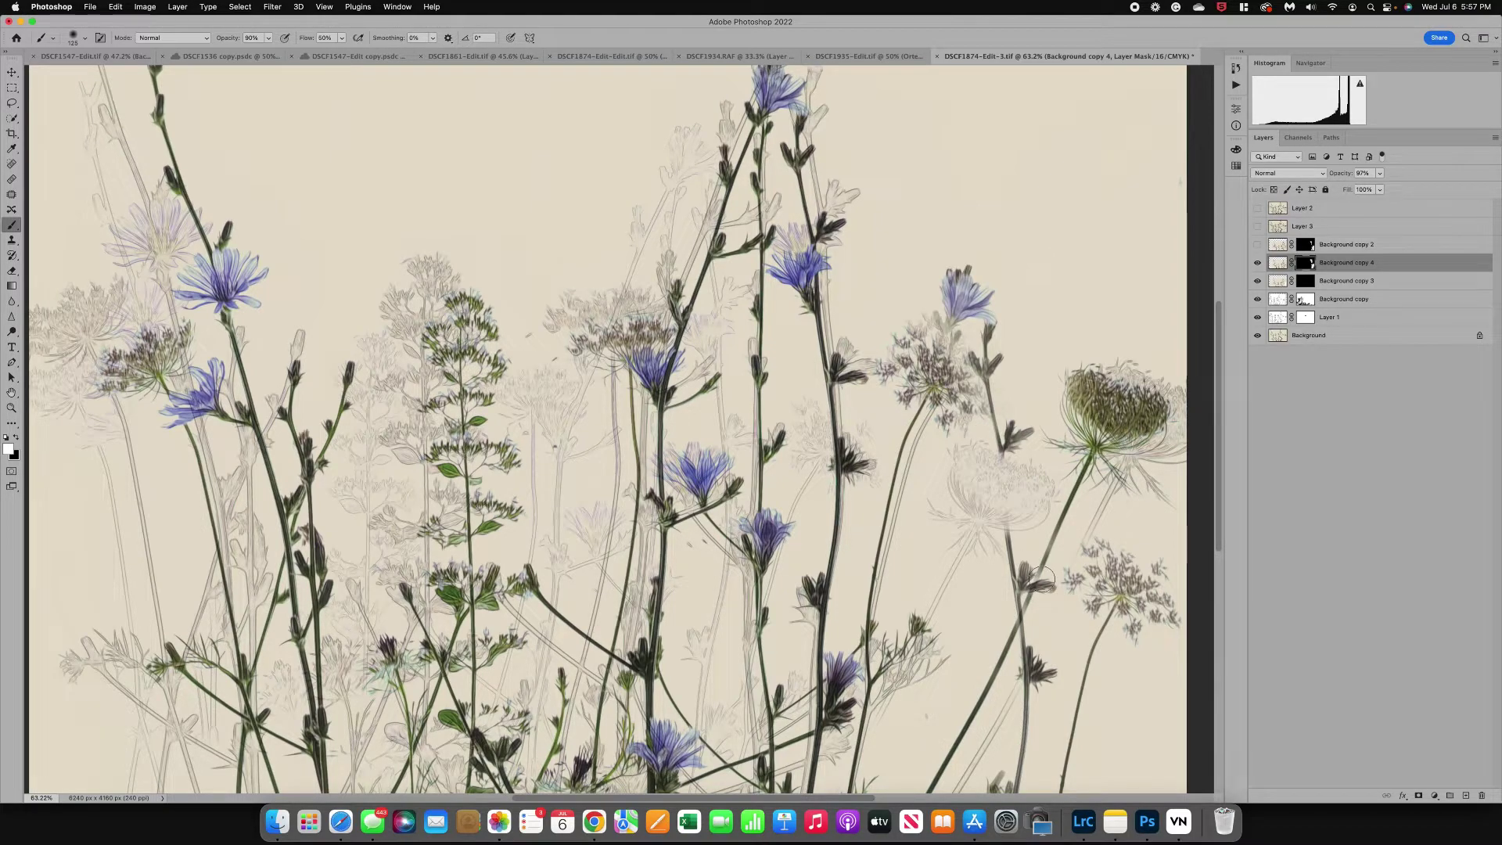
key(x)
key(bracketleft)
key(bracketleft)
key(x)
key(x)
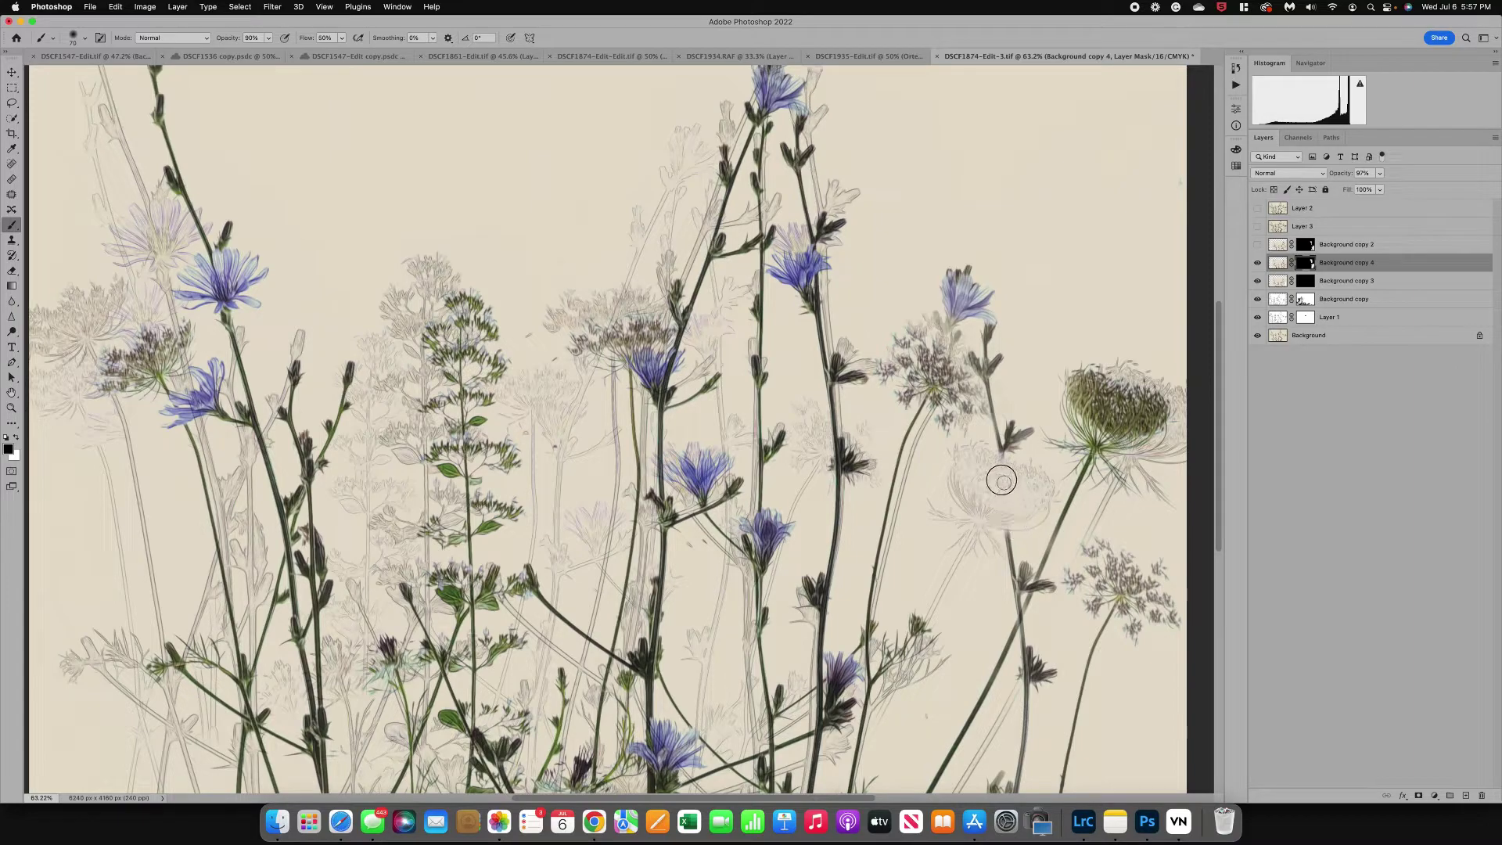
key(x)
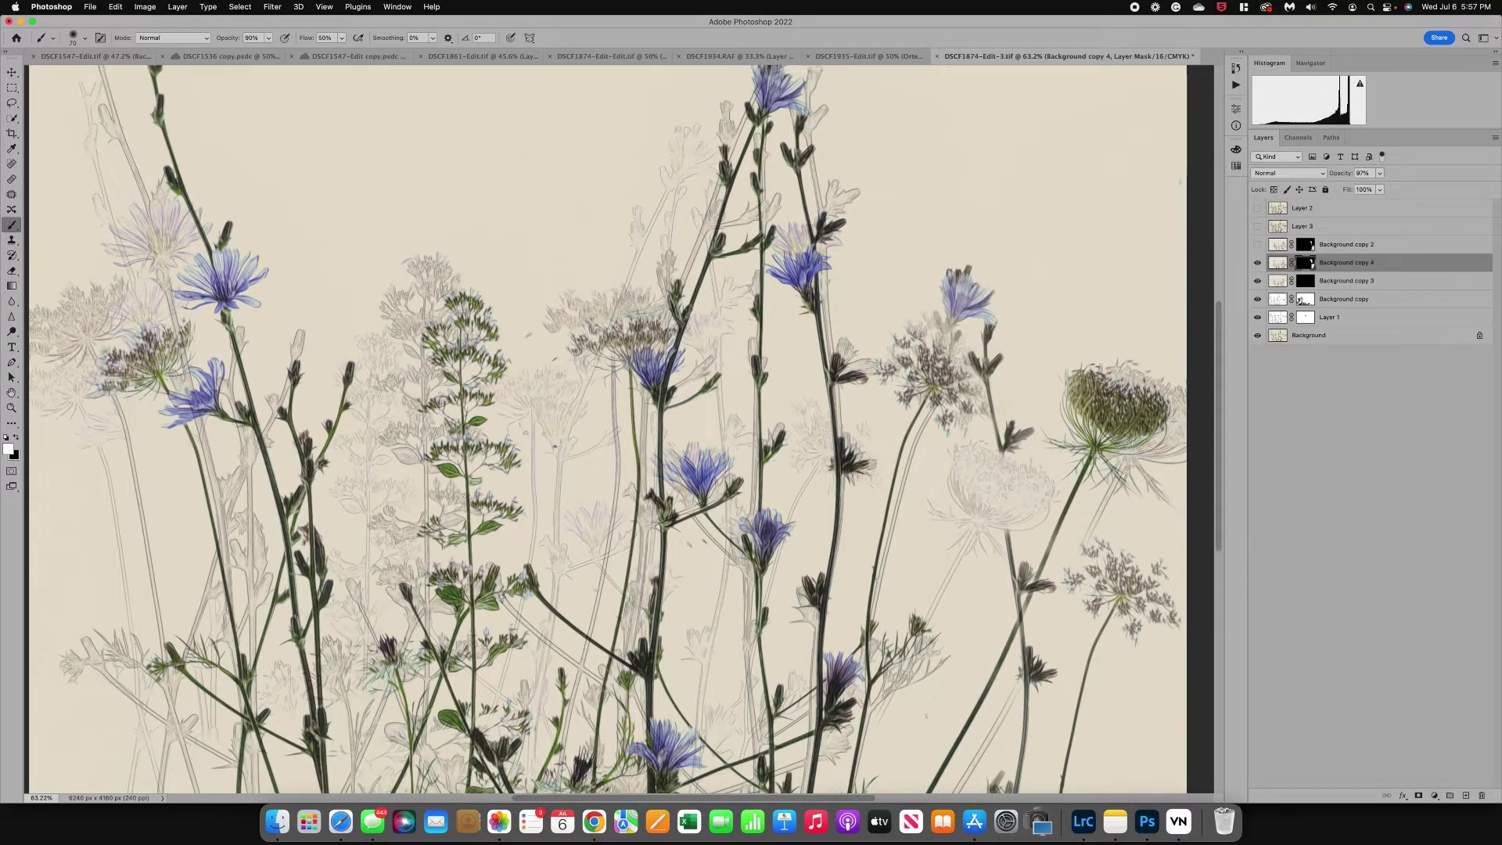
key(x)
key(x)
Step: Reveal the darker stem near the bottom through the mask, using a smaller brush
scroll(1074, 690, down, 5)
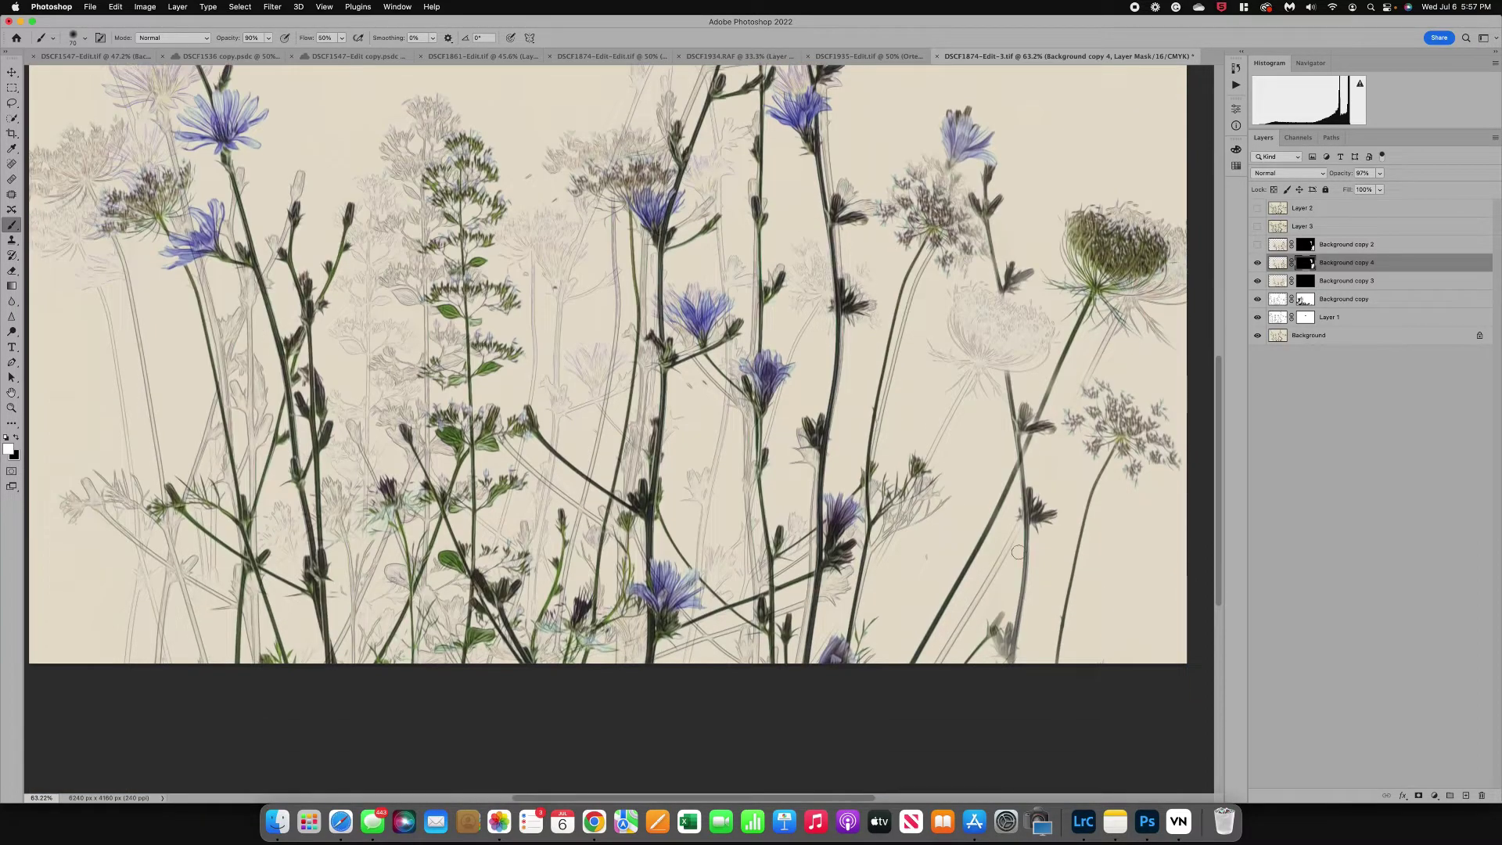
mouse_move(1009, 657)
mouse_down()
mouse_move(994, 634)
mouse_move(1009, 624)
mouse_up()
key(x)
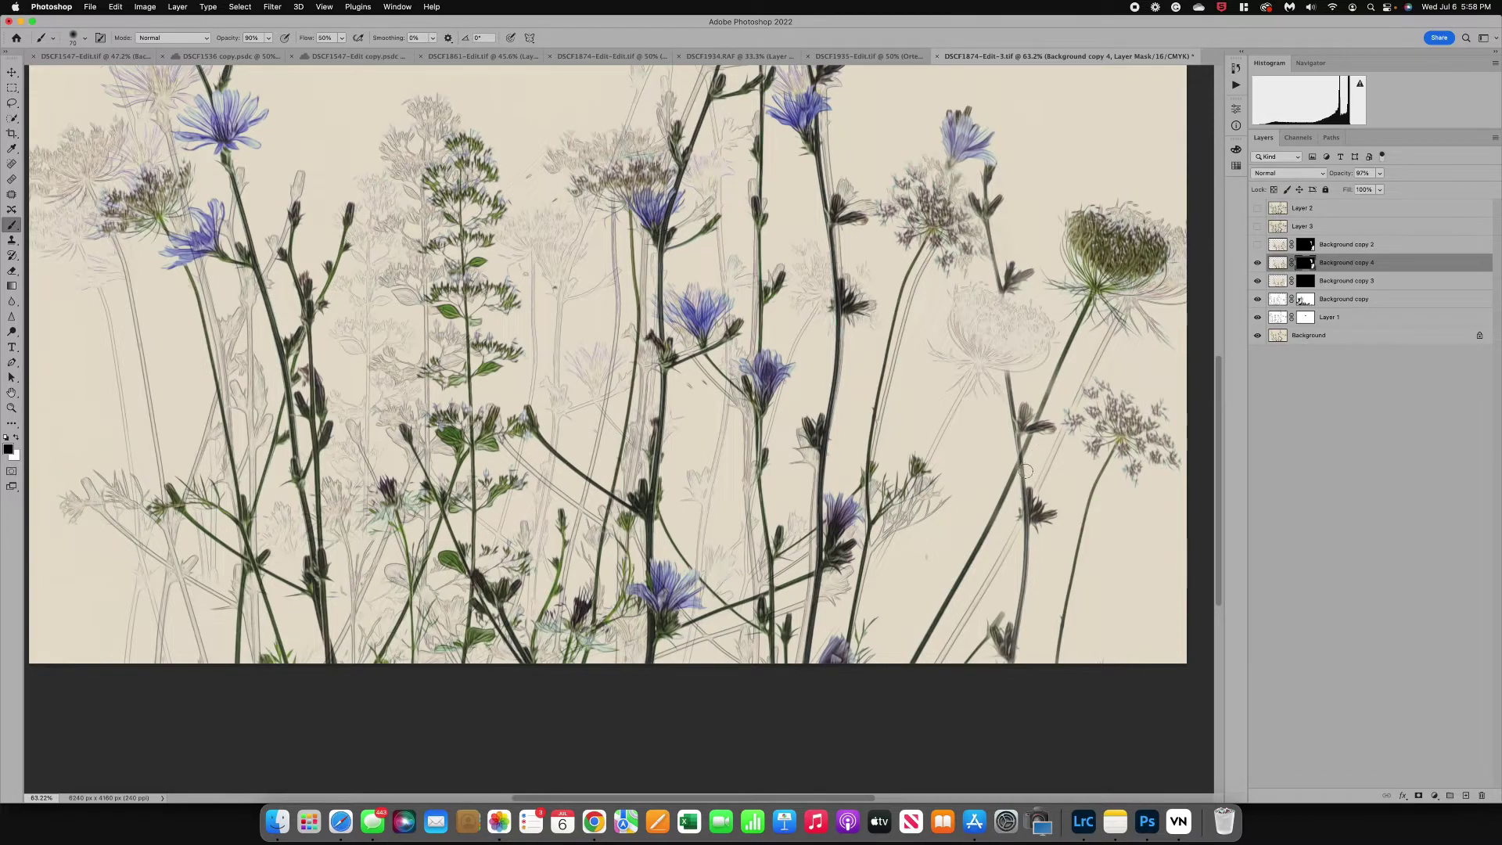
key(z)
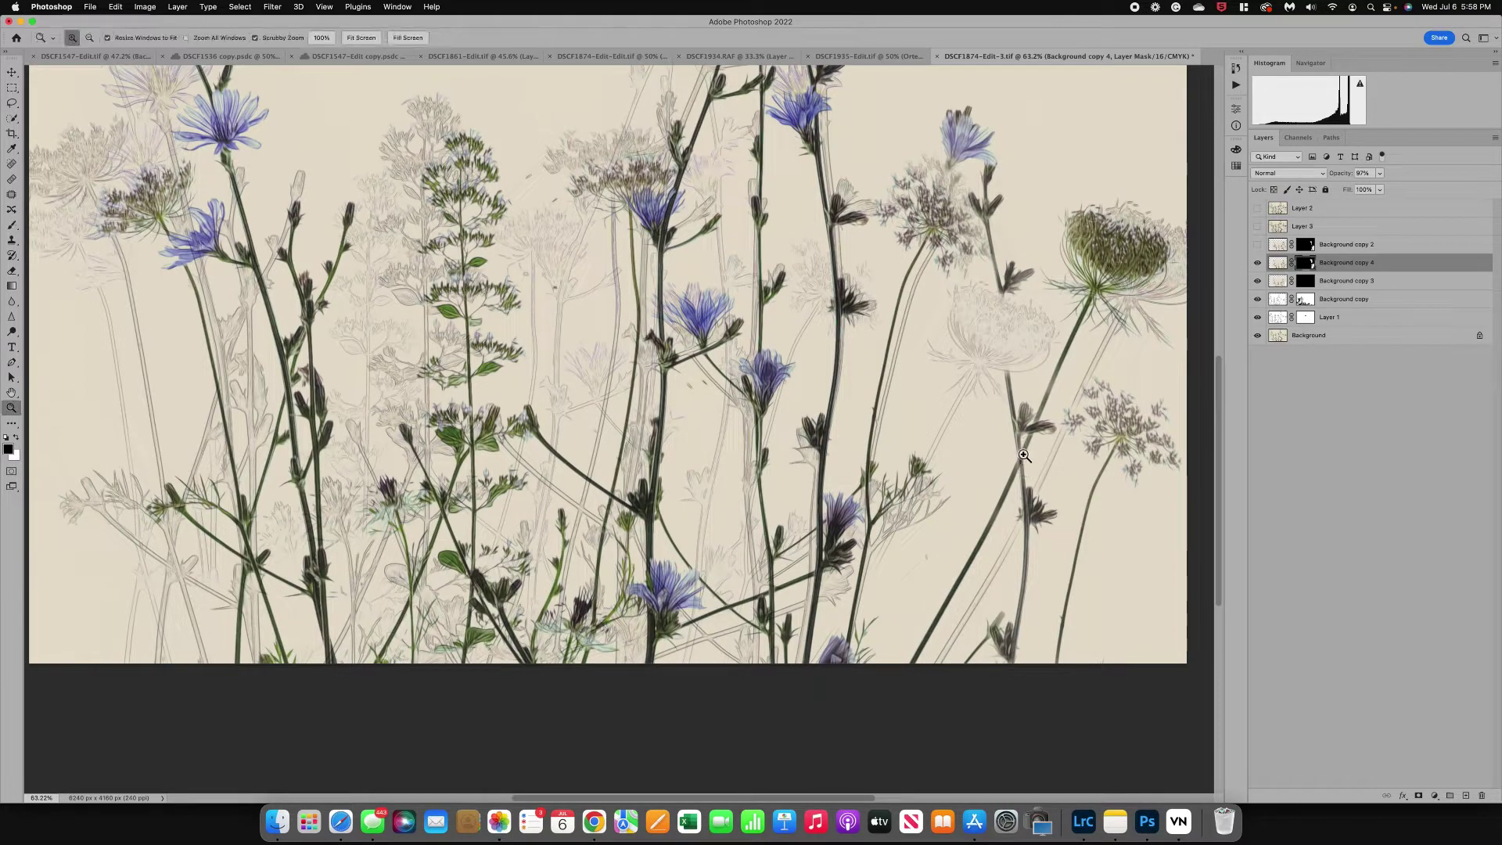
key(x)
key(b)
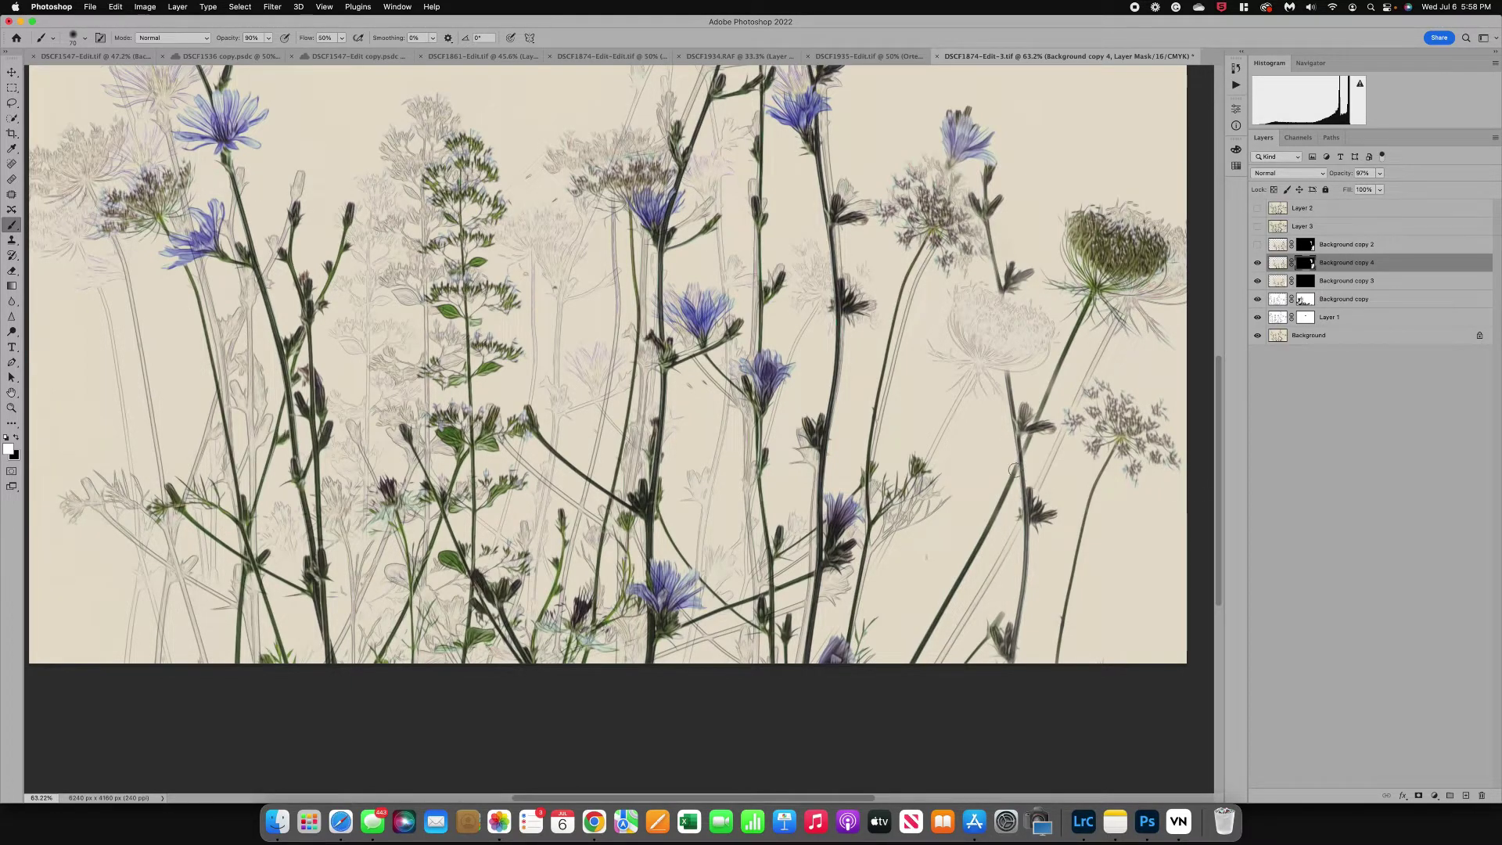
key(bracketleft)
key(bracketleft)
Step: Toggle Background copy 4's visibility twice to compare the image with and without it
scroll(892, 527, down, 2)
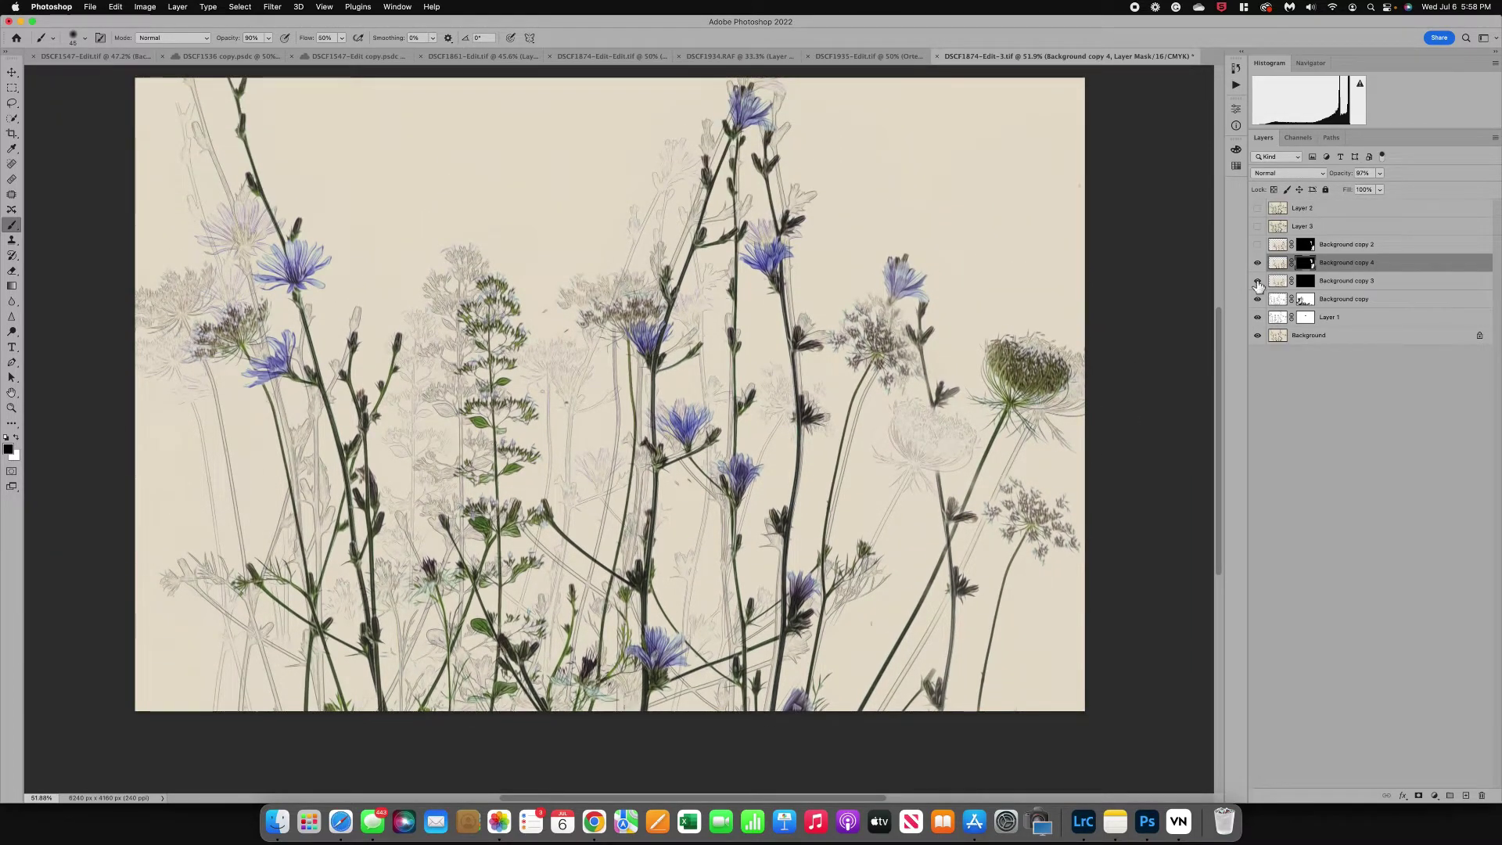
click(1258, 263)
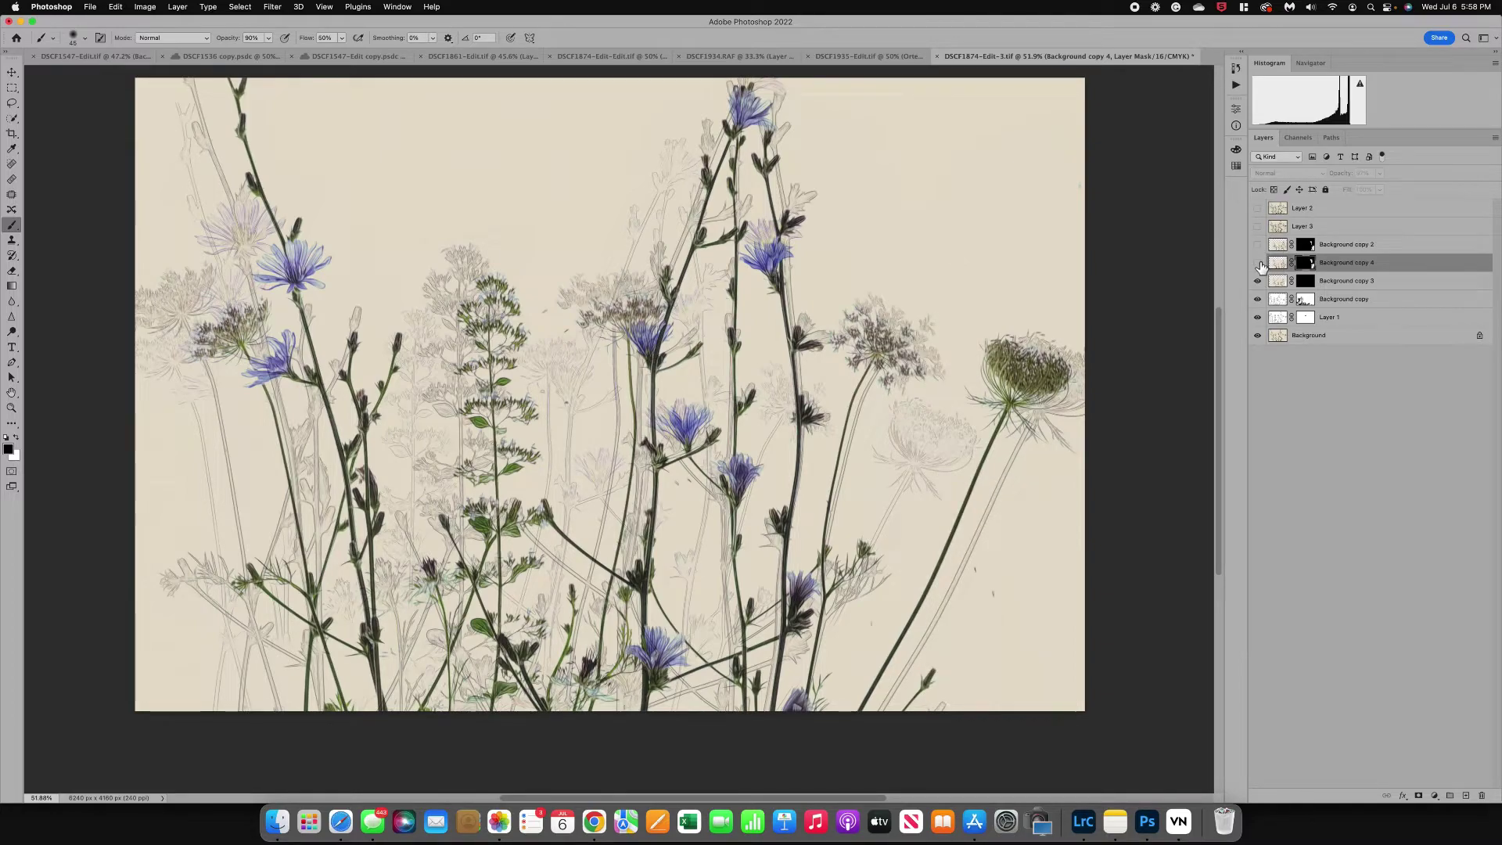
click(1258, 263)
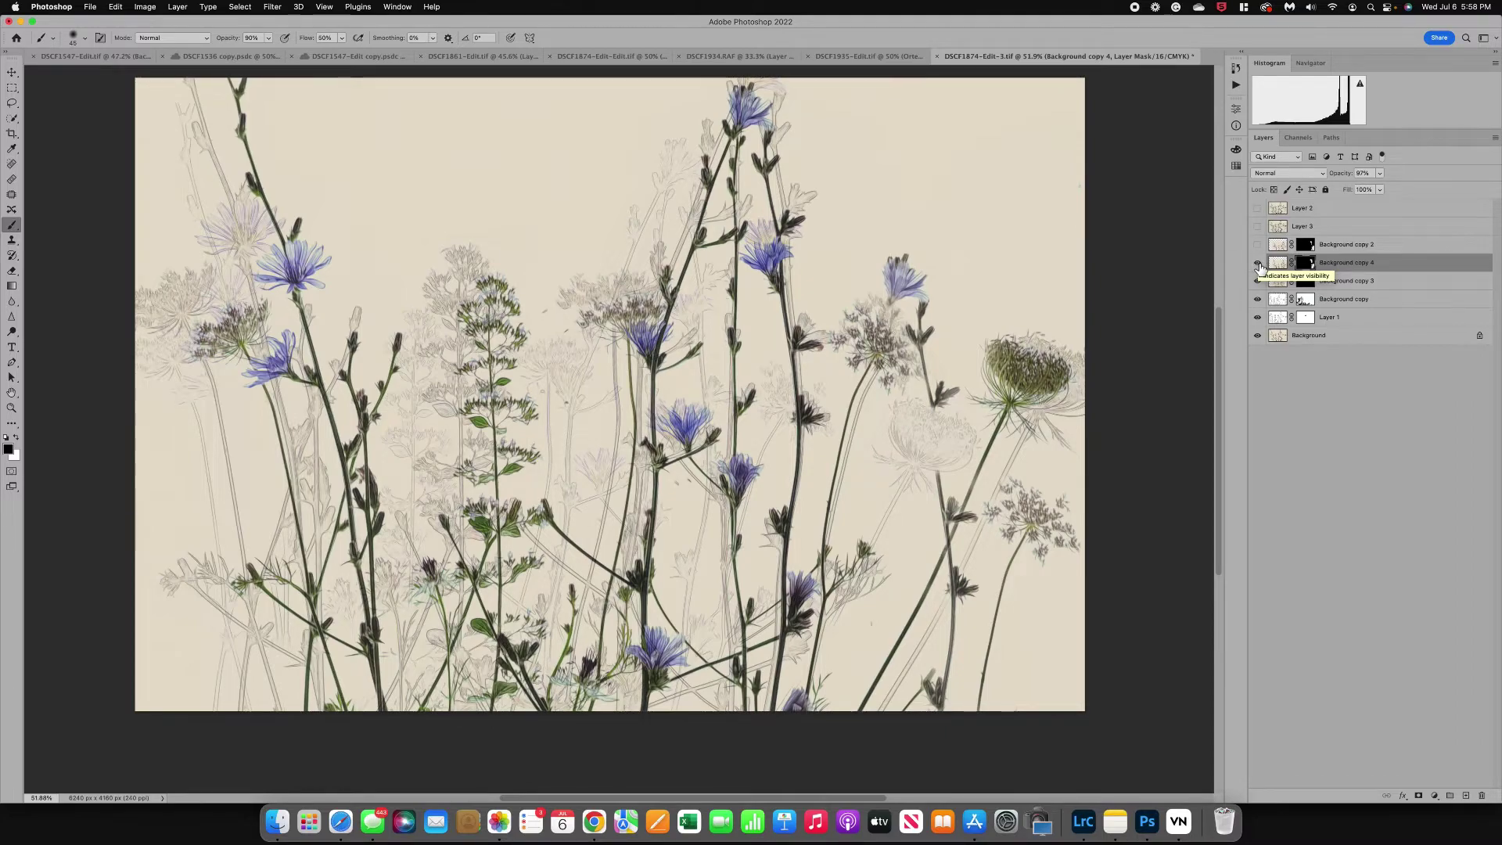
click(1258, 263)
click(1258, 264)
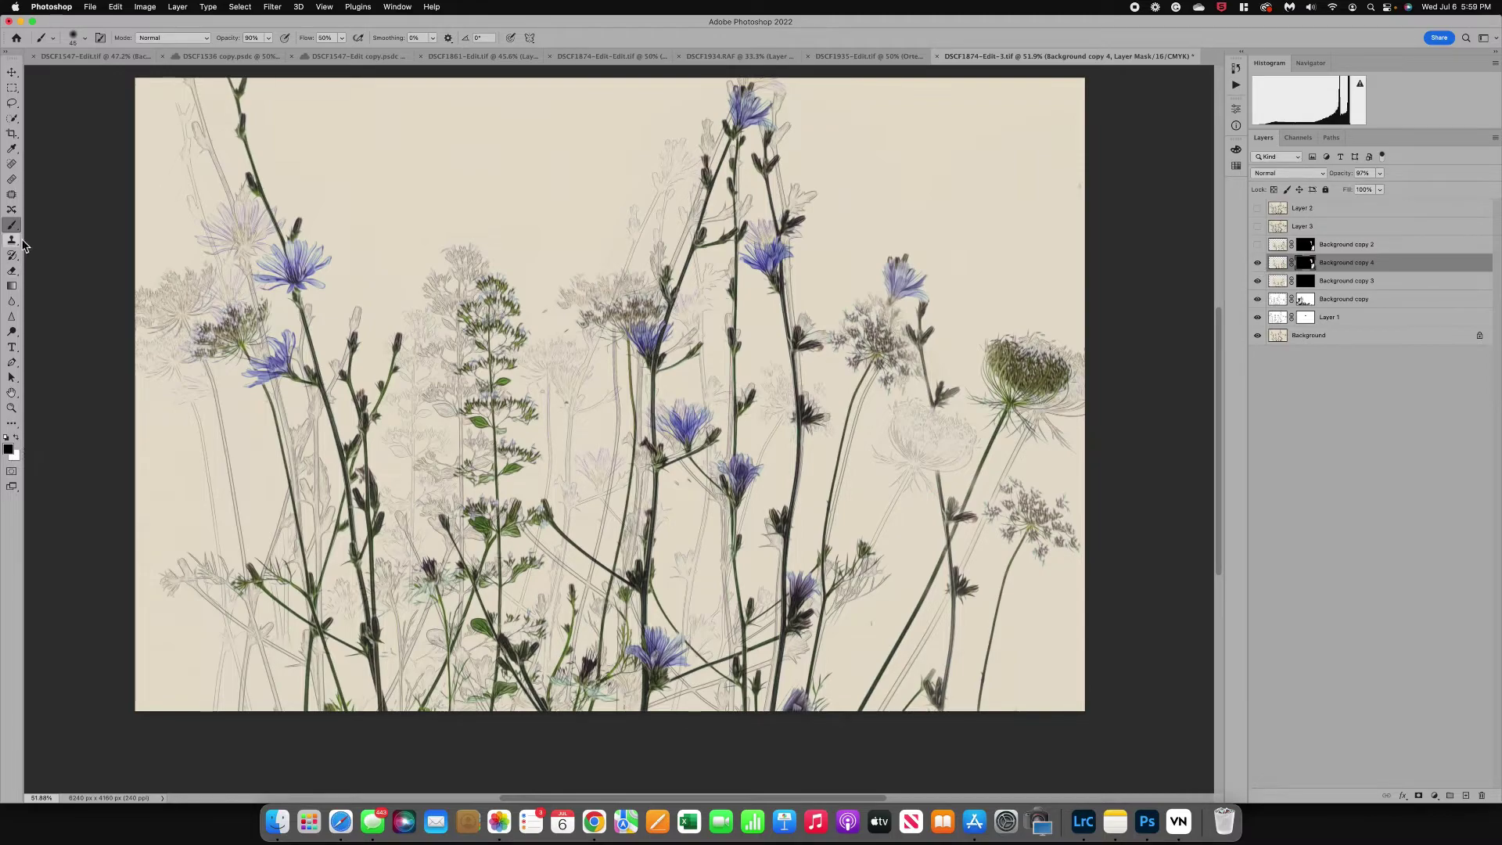
Step: Paint black with a 100 brush to hide the upper-right blue flower head
click(16, 438)
key(bracketright)
key(bracketright)
key(bracketright)
key(bracketright)
key(bracketright)
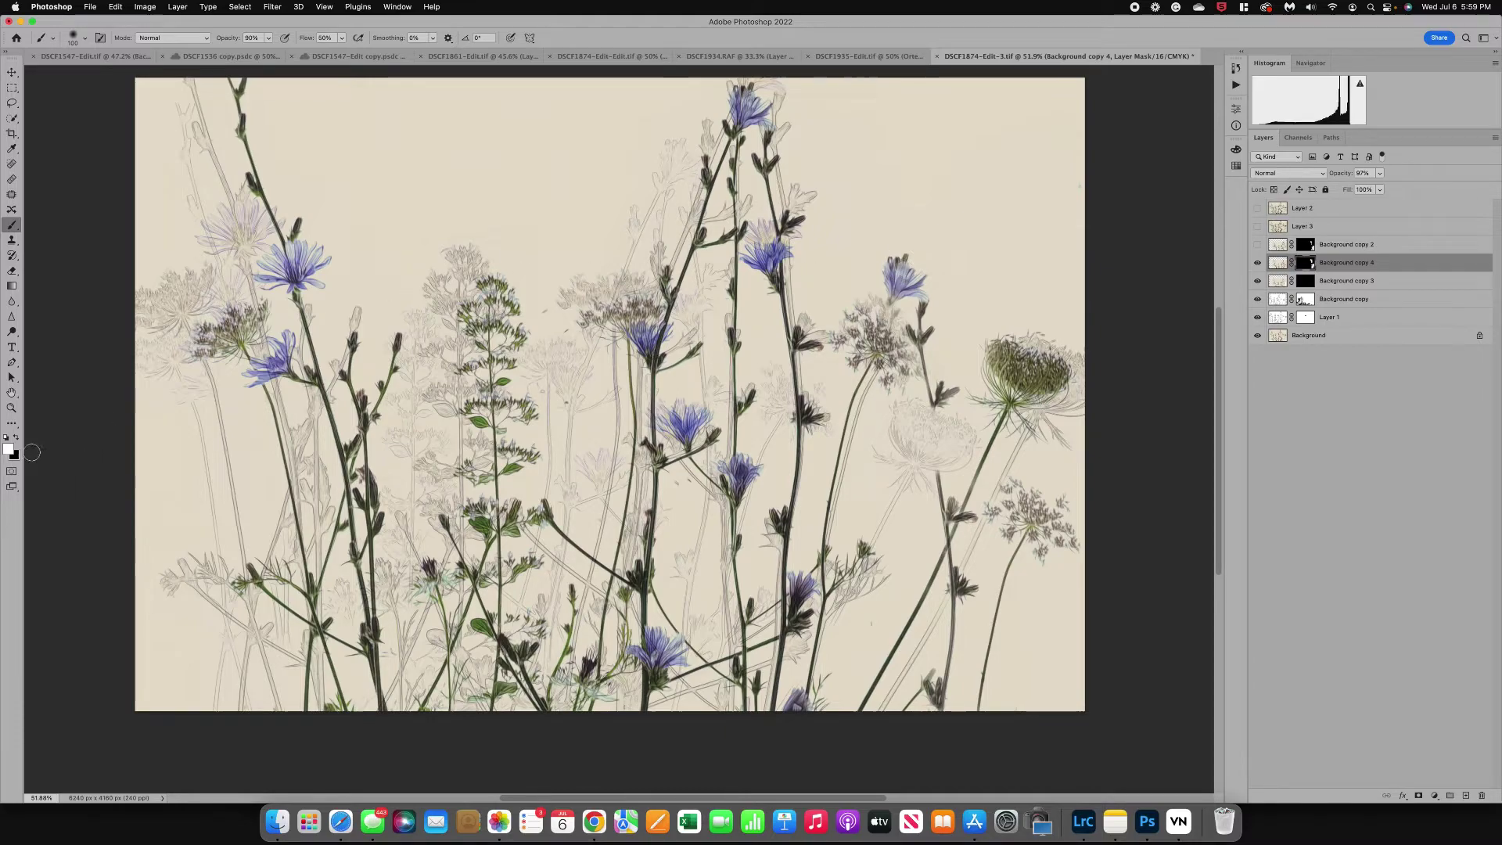
key(x)
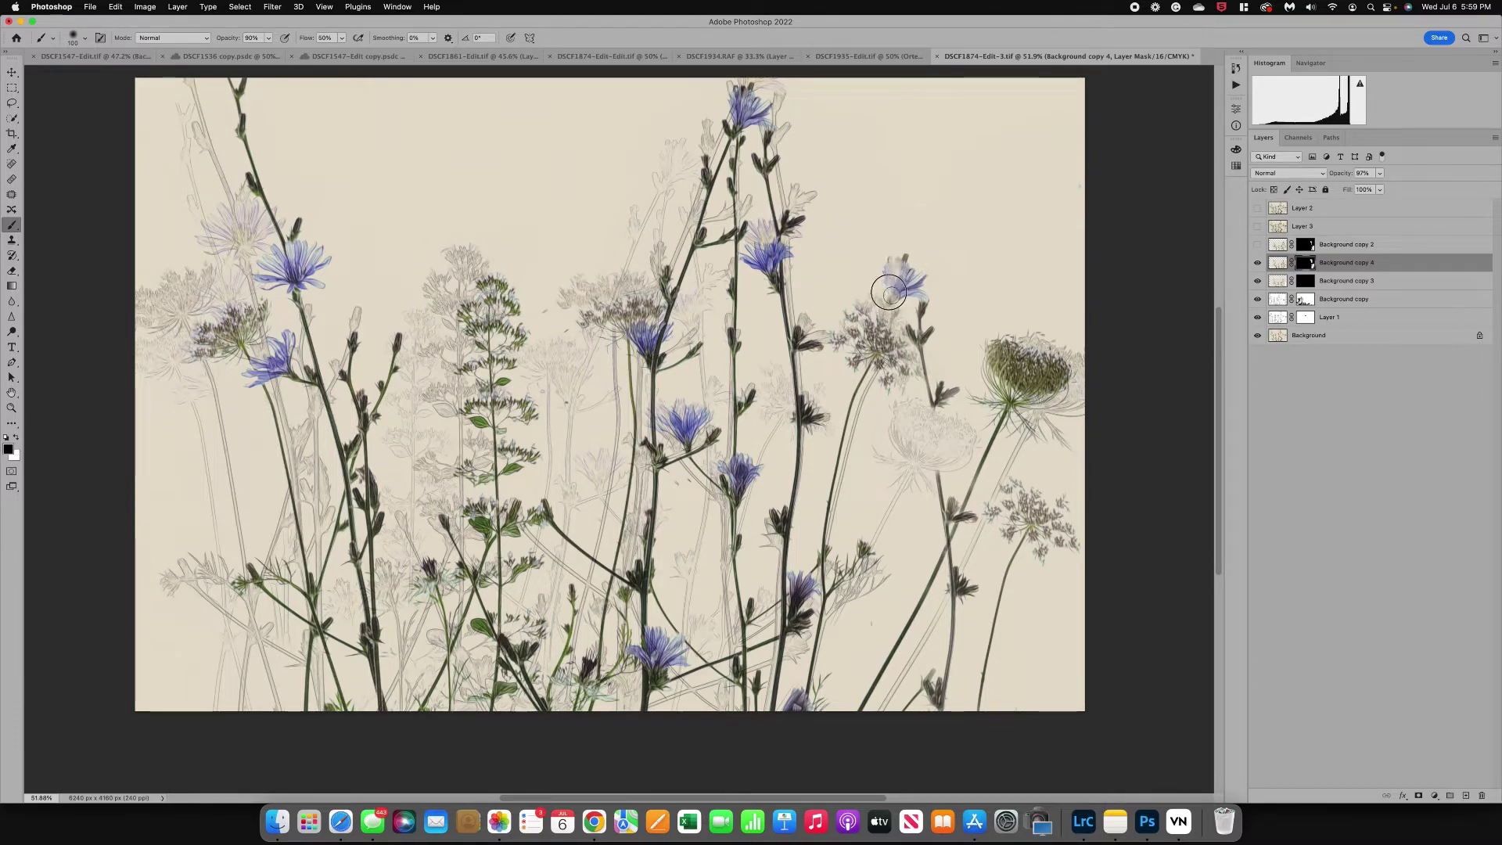
mouse_move(908, 278)
mouse_down()
mouse_move(899, 261)
mouse_move(923, 285)
mouse_move(889, 284)
mouse_move(908, 296)
mouse_move(918, 279)
mouse_move(885, 248)
mouse_move(900, 261)
mouse_up()
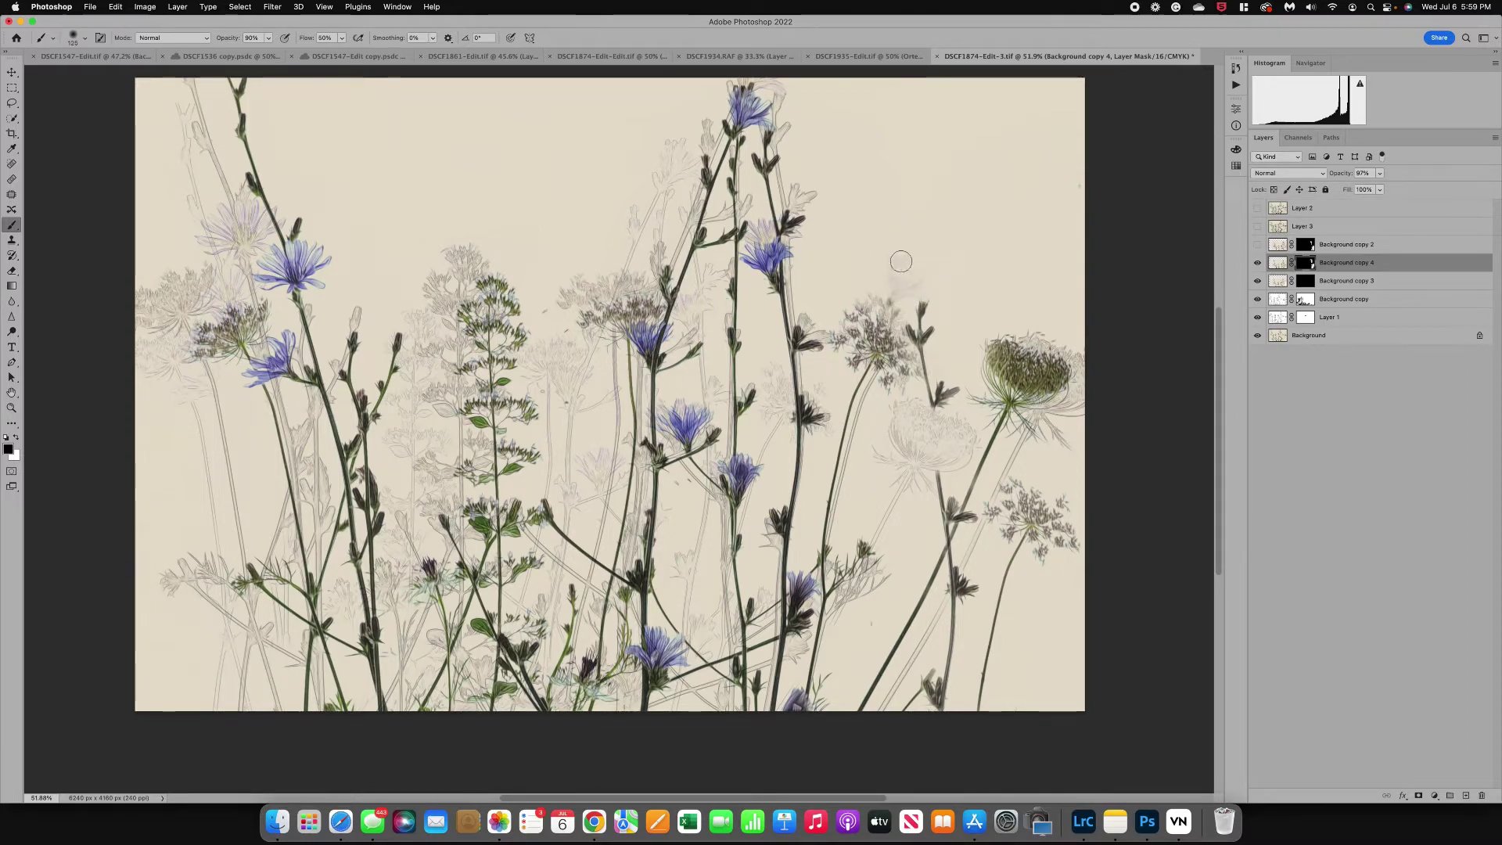
key(bracketright)
key(bracketright)
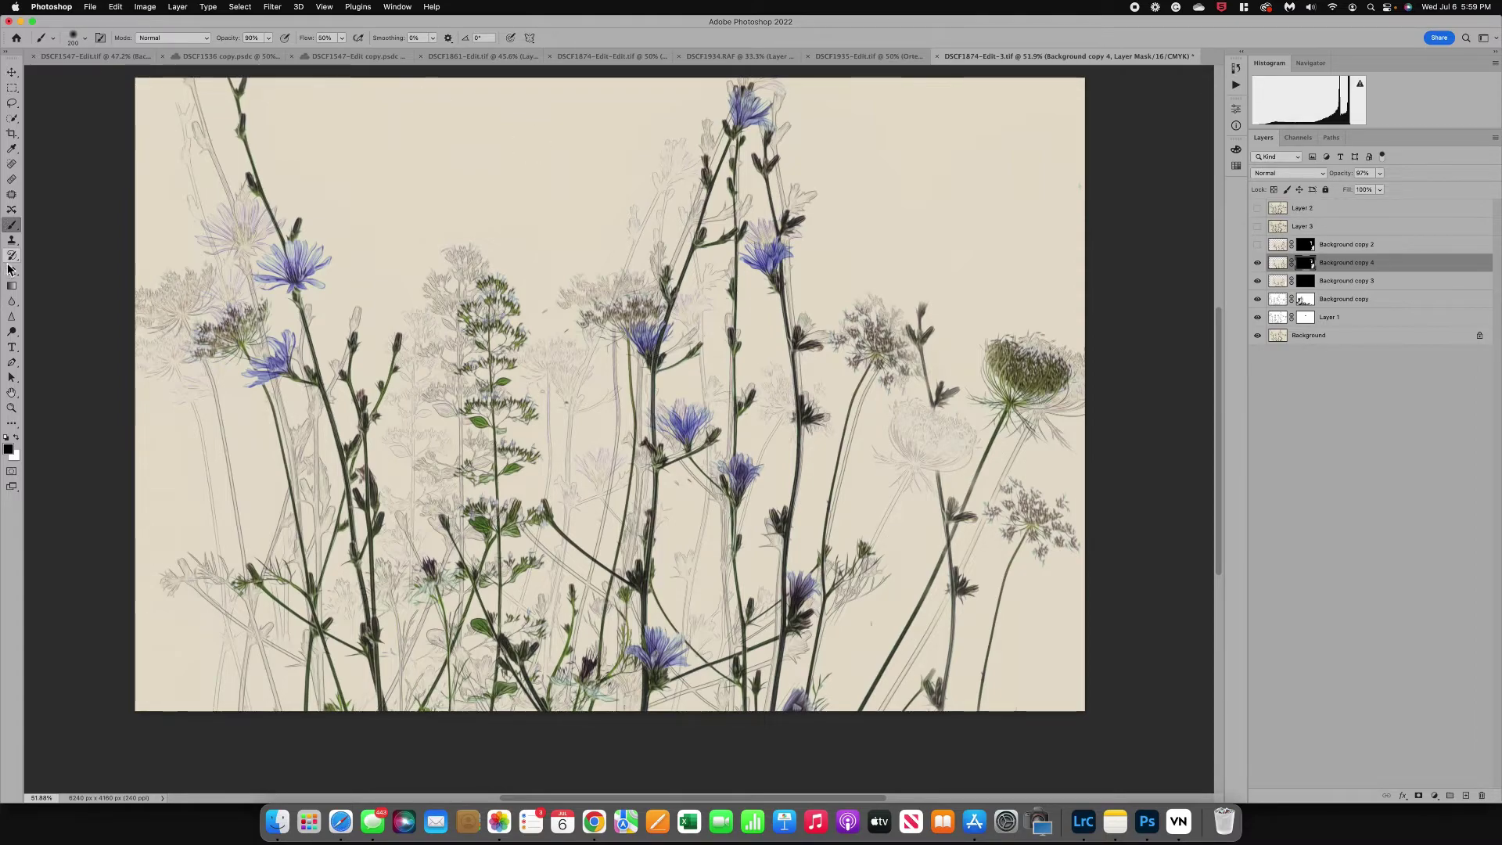
Step: Stamp all visible layers into a new Layer 4, then toggle it to compare
click(1280, 265)
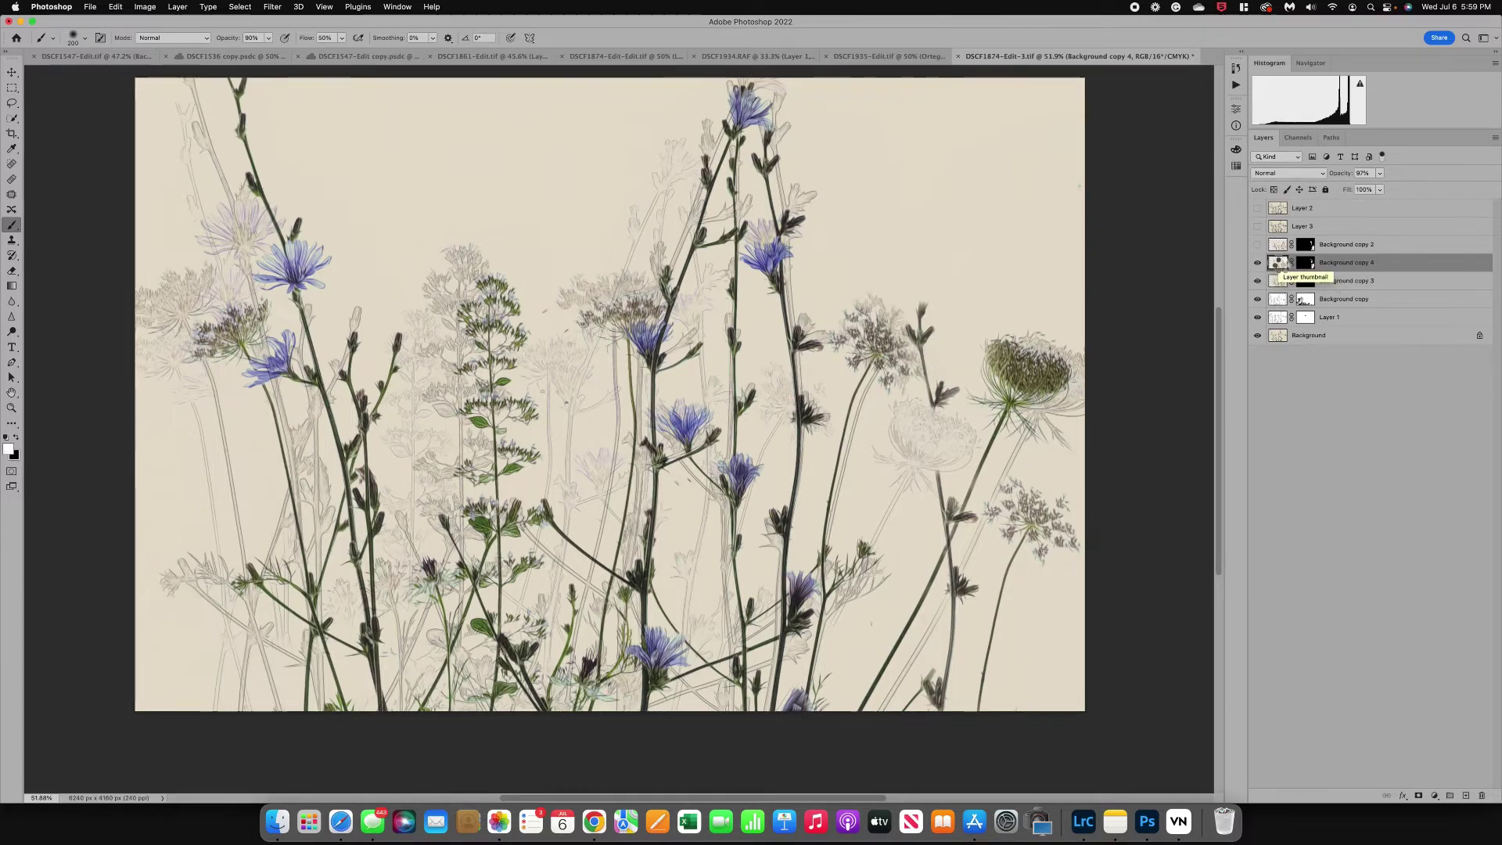
key(super+alt+shift+e)
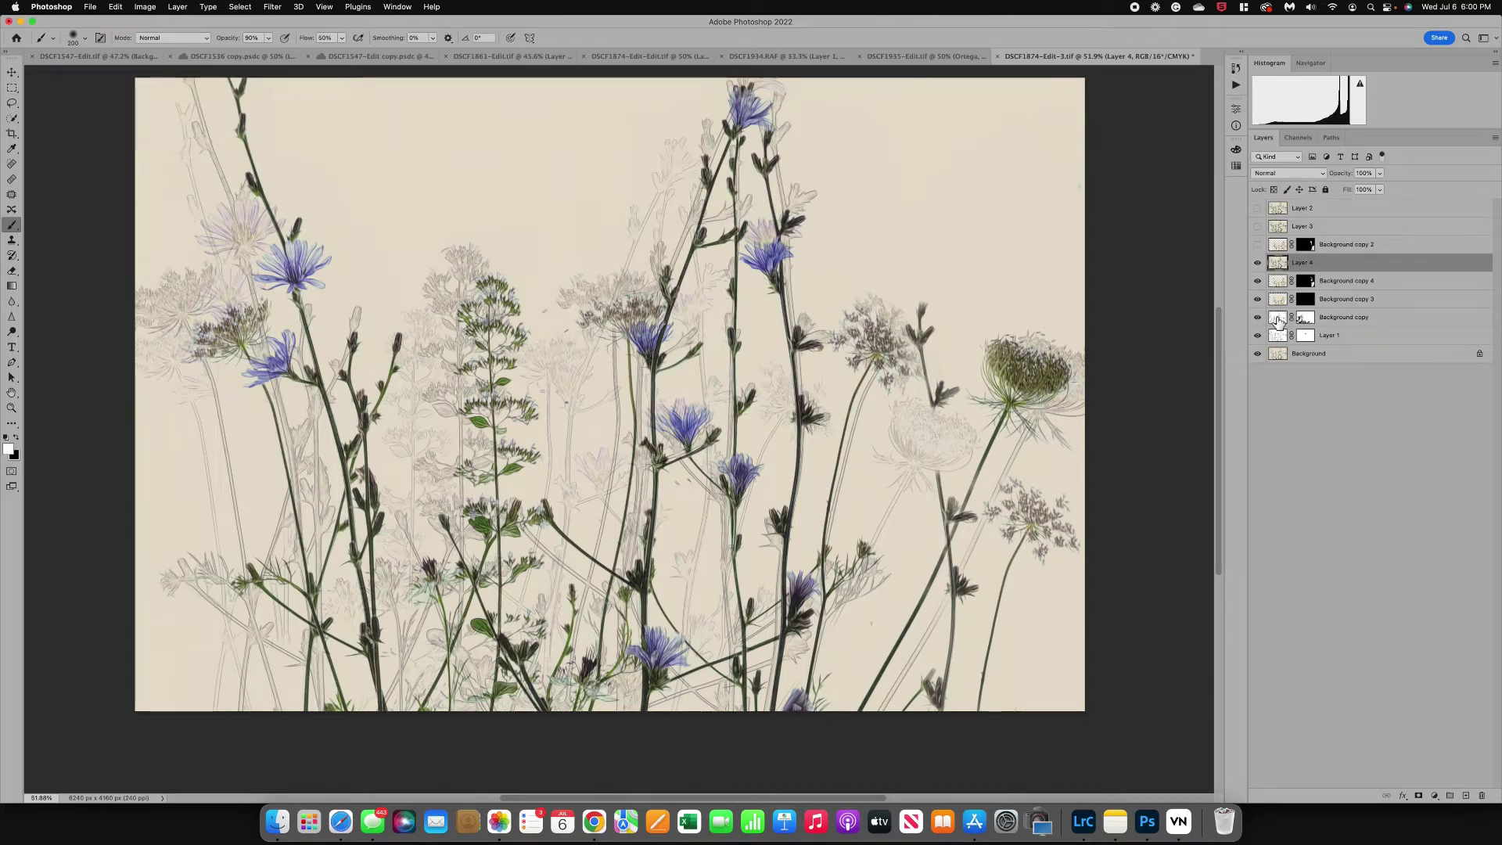
click(1257, 262)
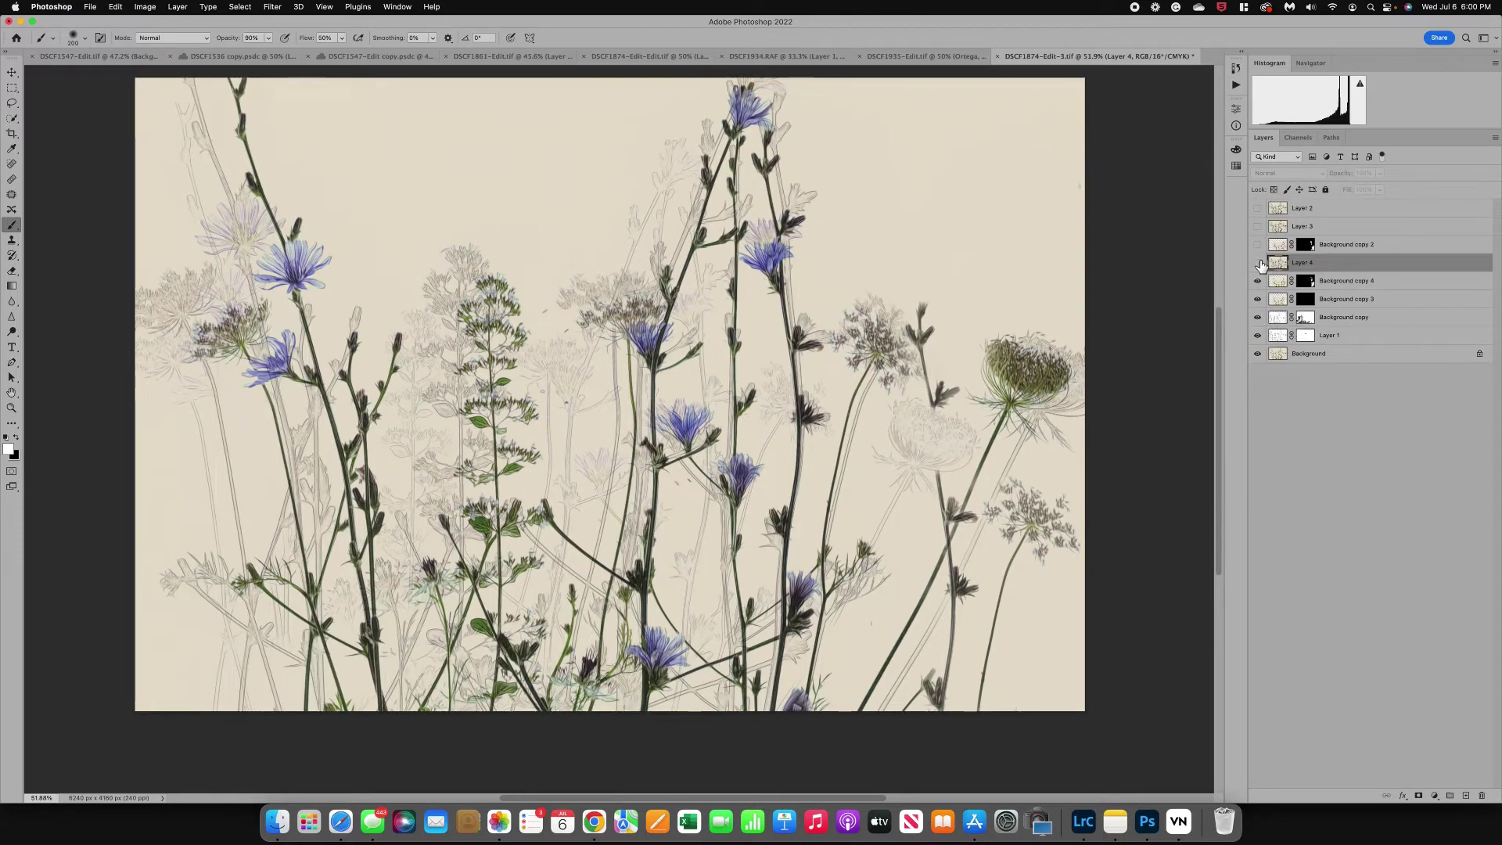
click(1257, 263)
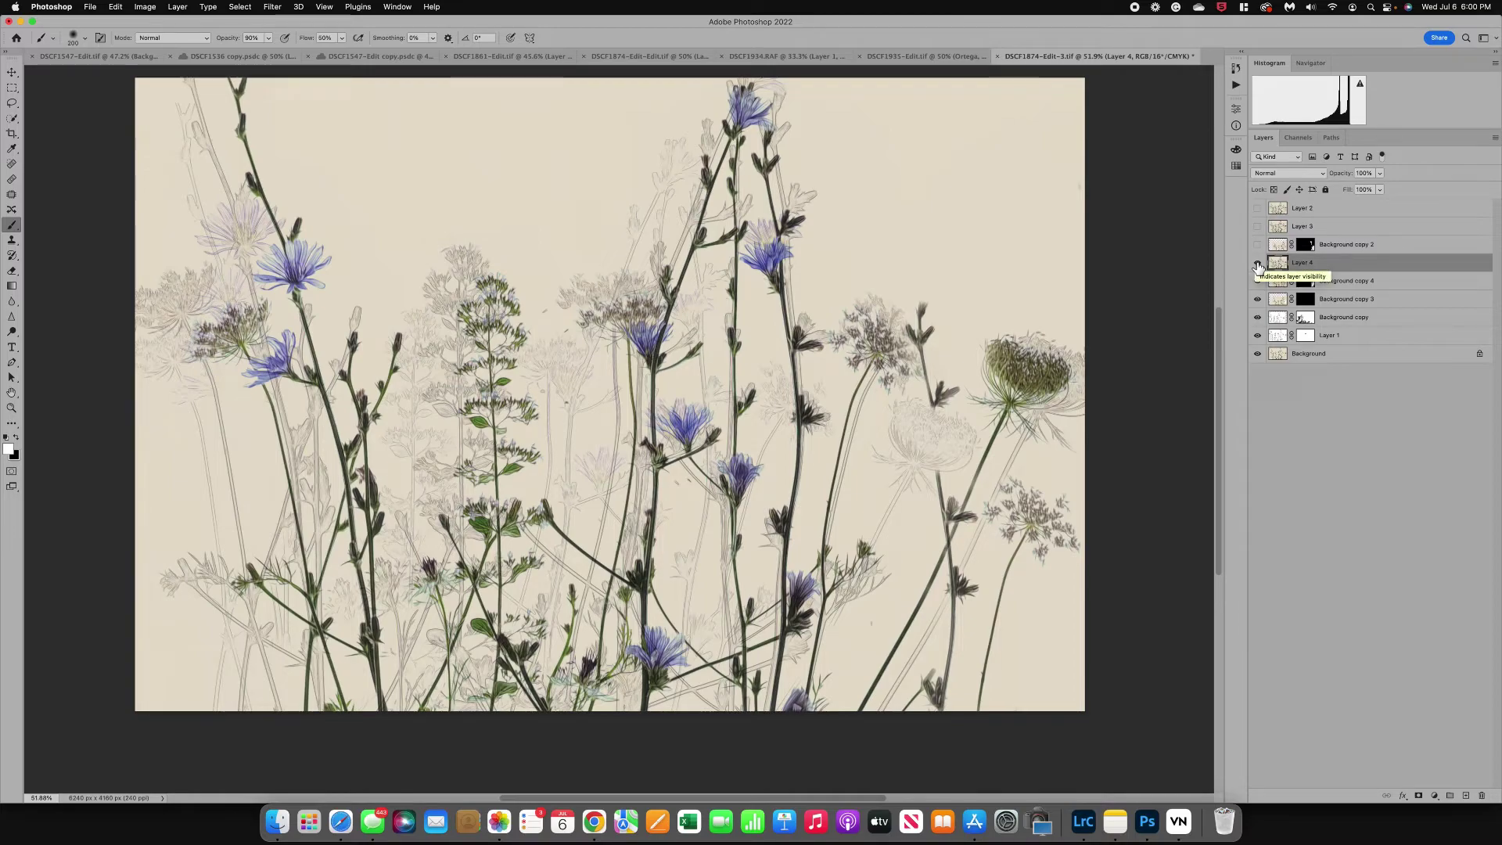
Step: Spot-heal six dark specks and marks across Layer 4's cream background
click(14, 166)
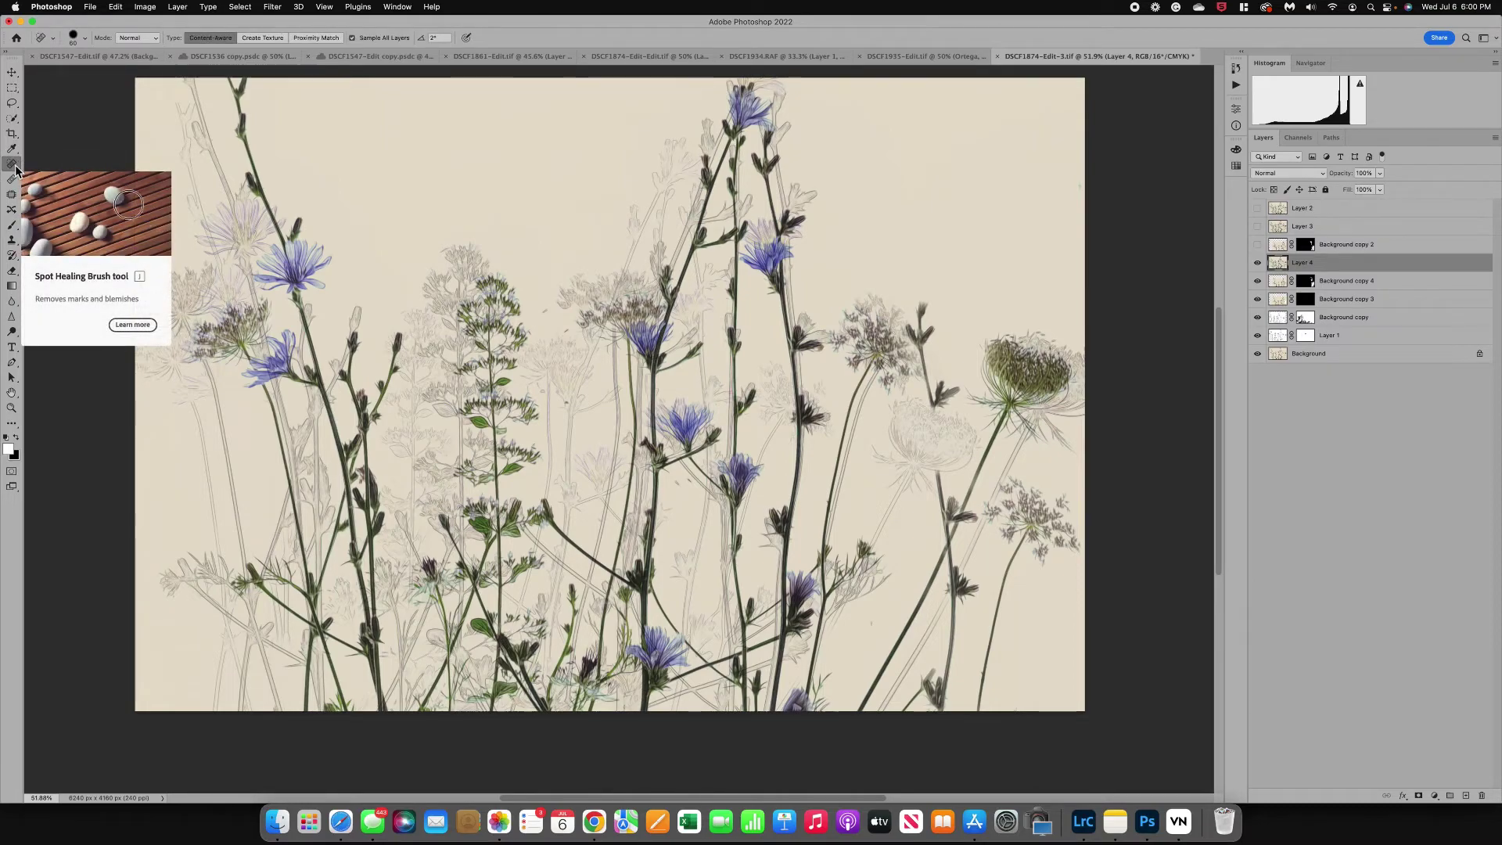
click(548, 311)
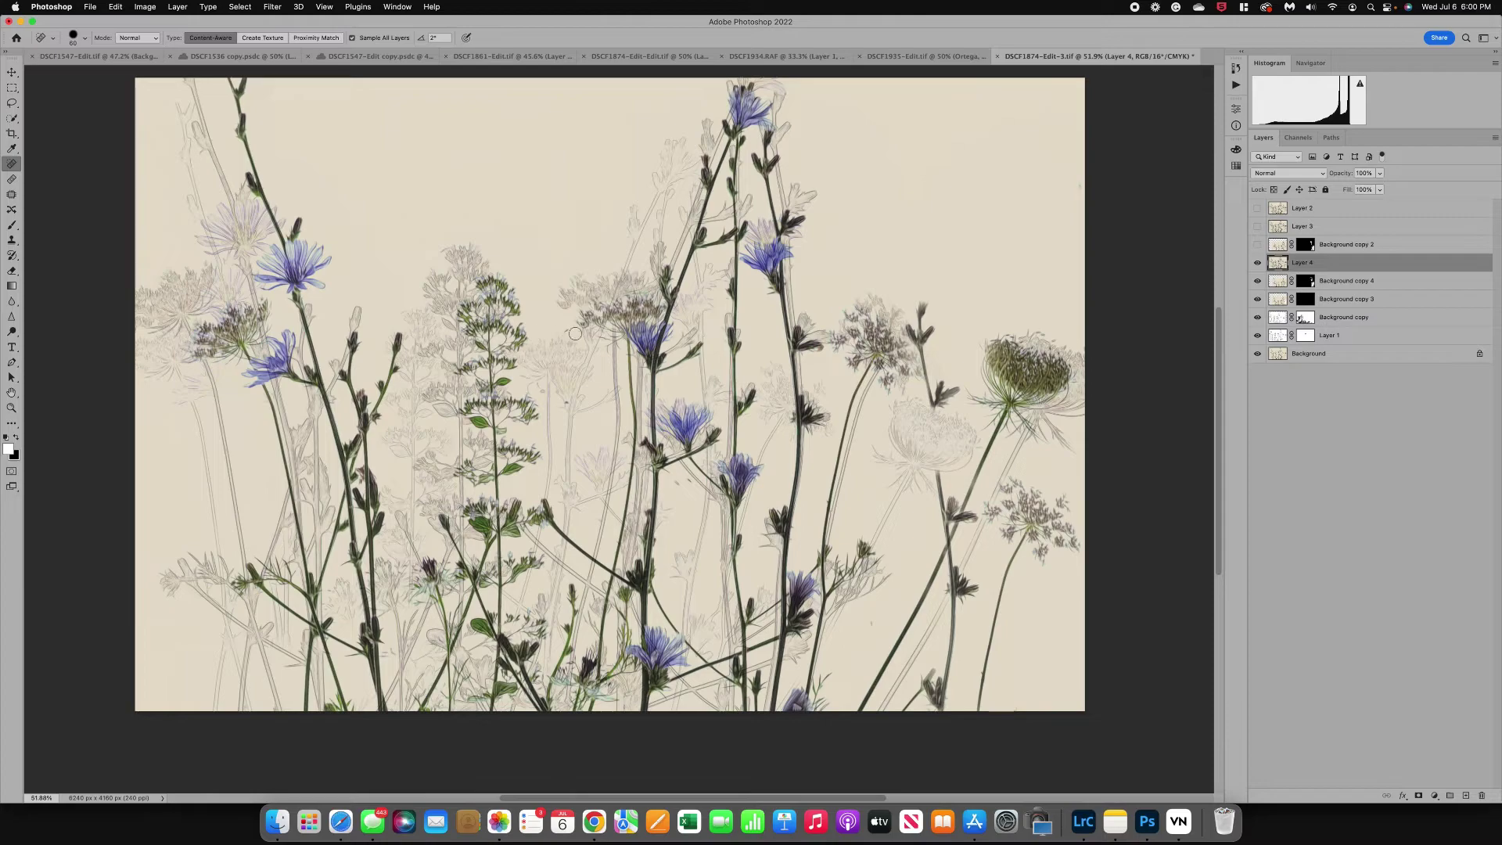
click(566, 329)
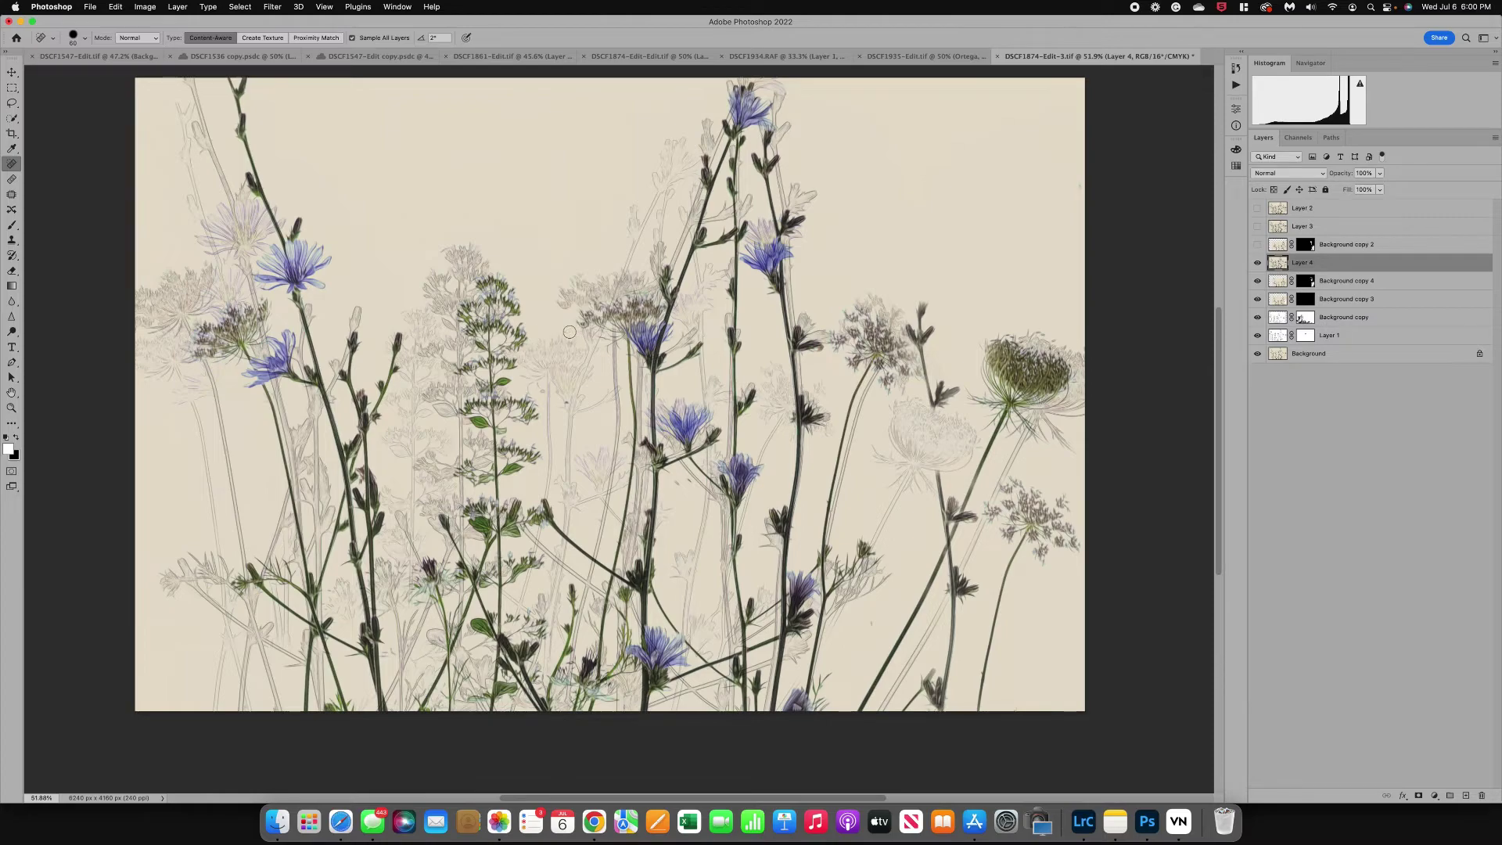
click(566, 404)
mouse_move(891, 607)
mouse_down()
mouse_move(894, 631)
mouse_move(896, 596)
mouse_move(893, 630)
mouse_up()
drag(161, 403, 182, 433)
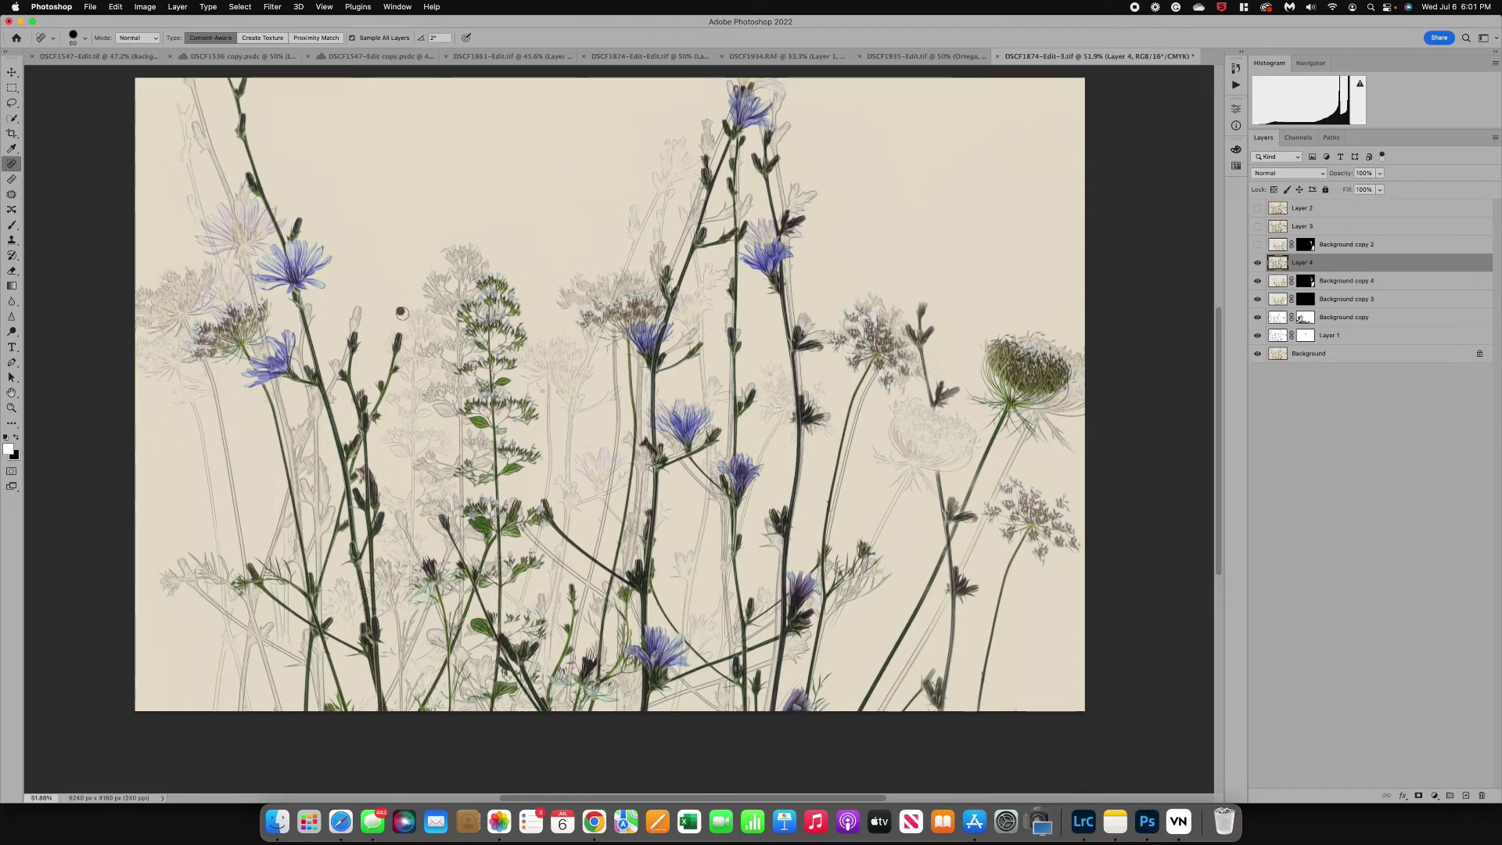
click(401, 313)
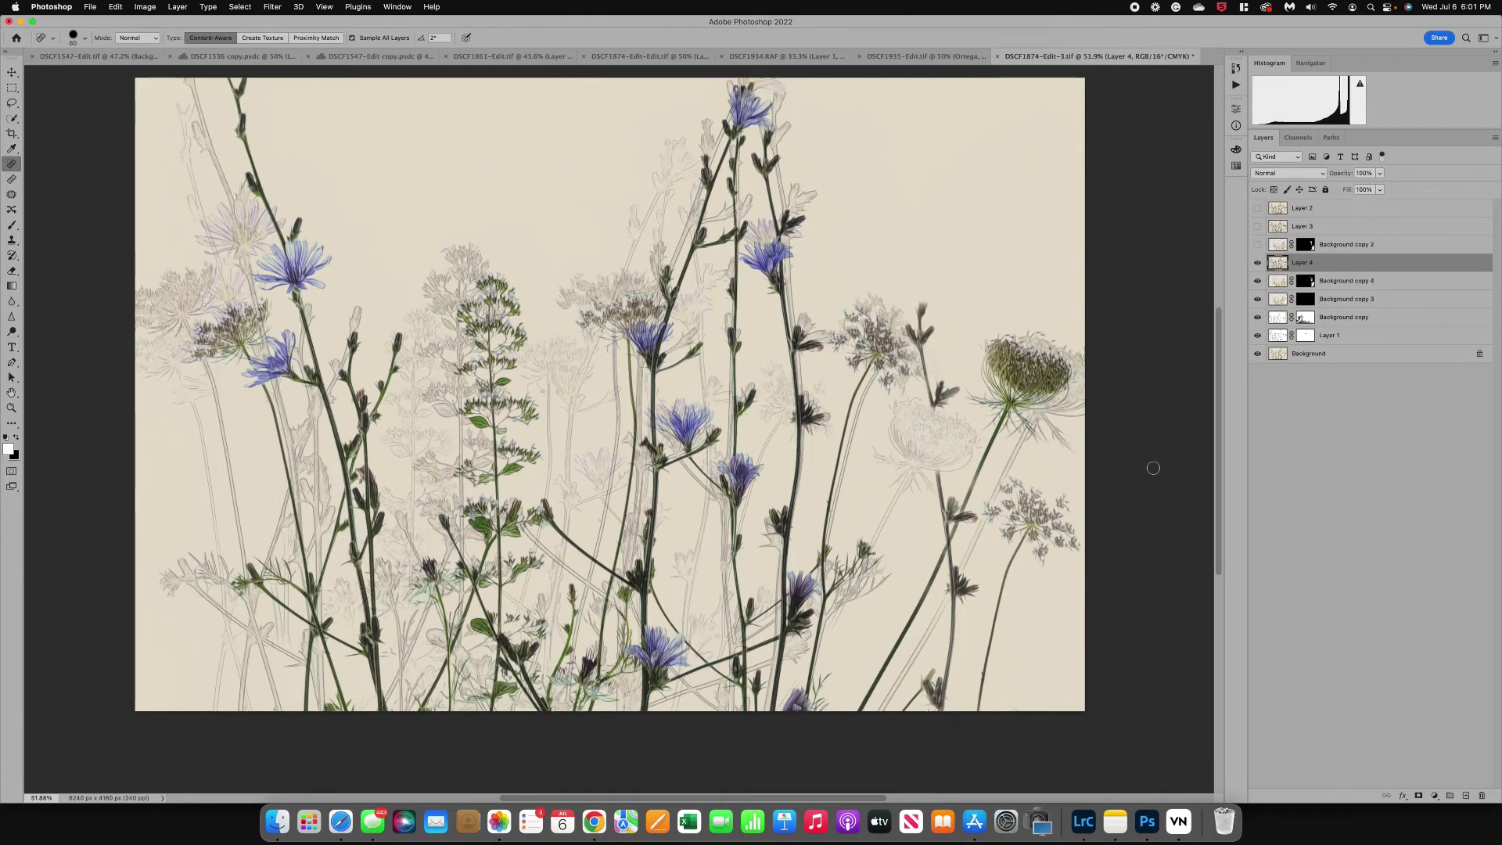
click(646, 56)
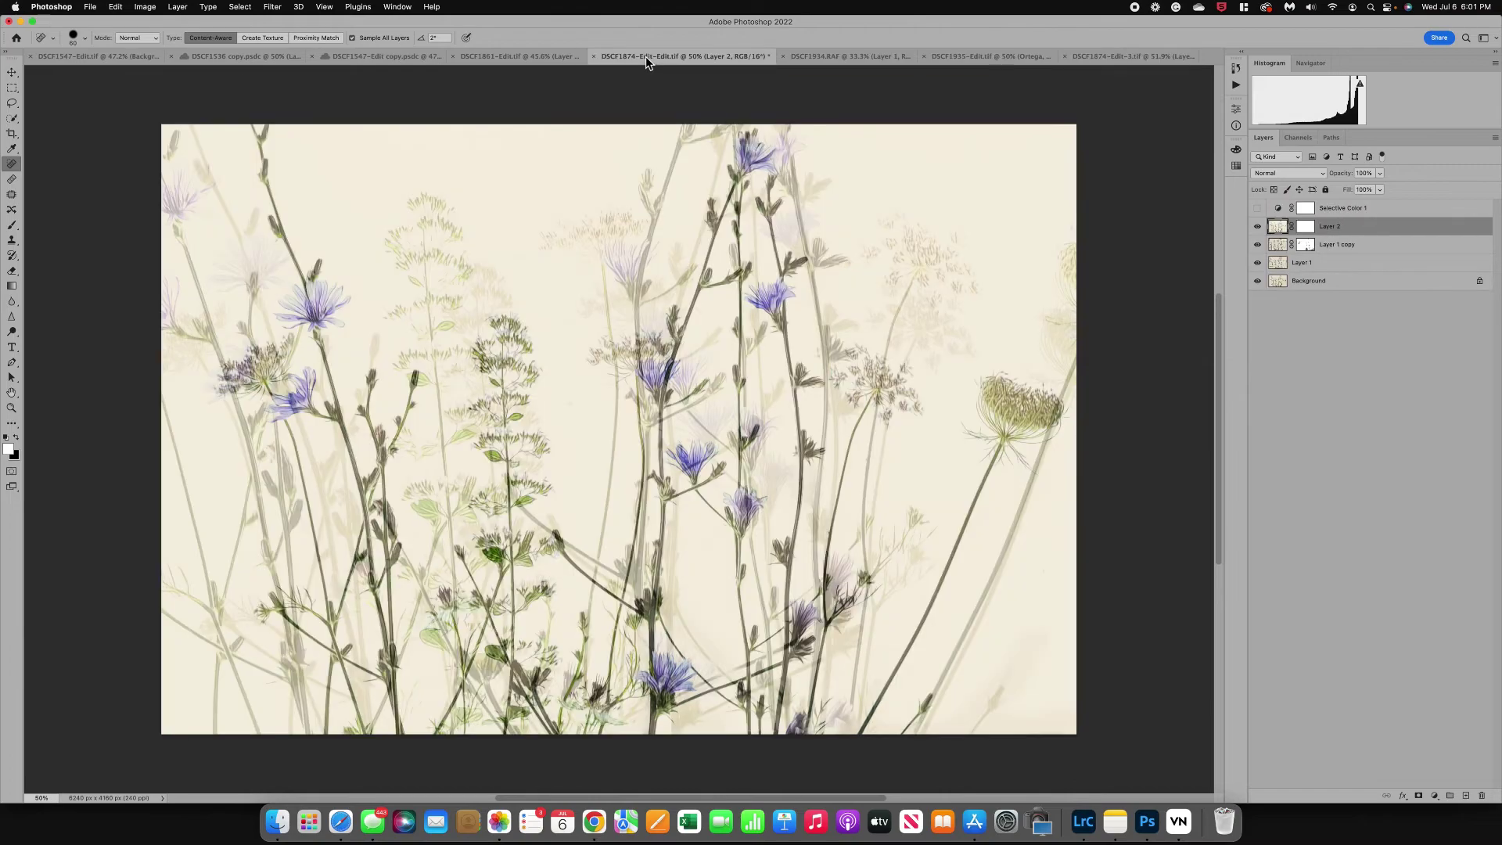
click(1099, 59)
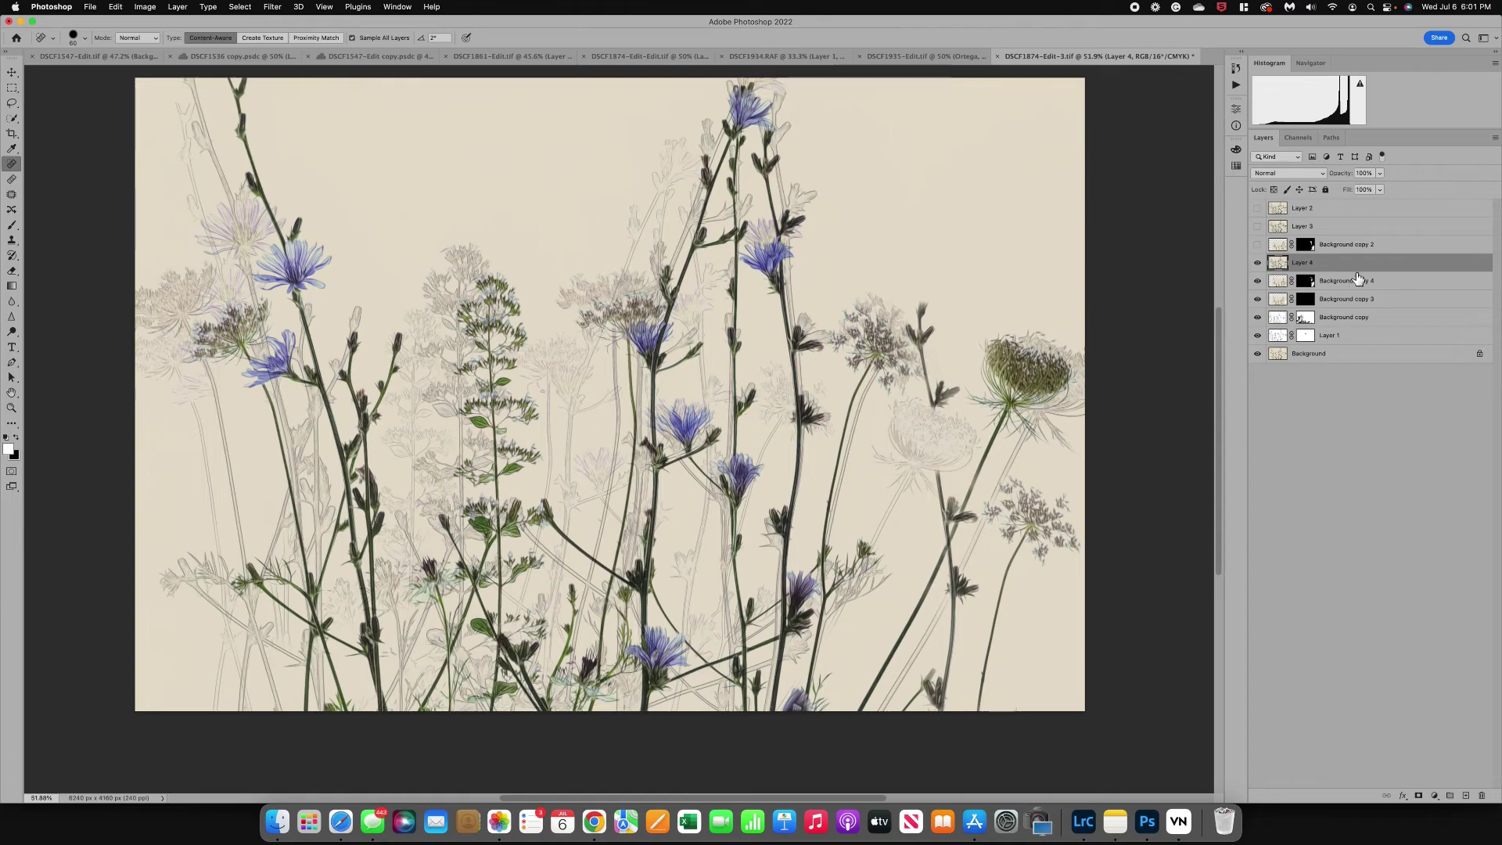
click(1280, 338)
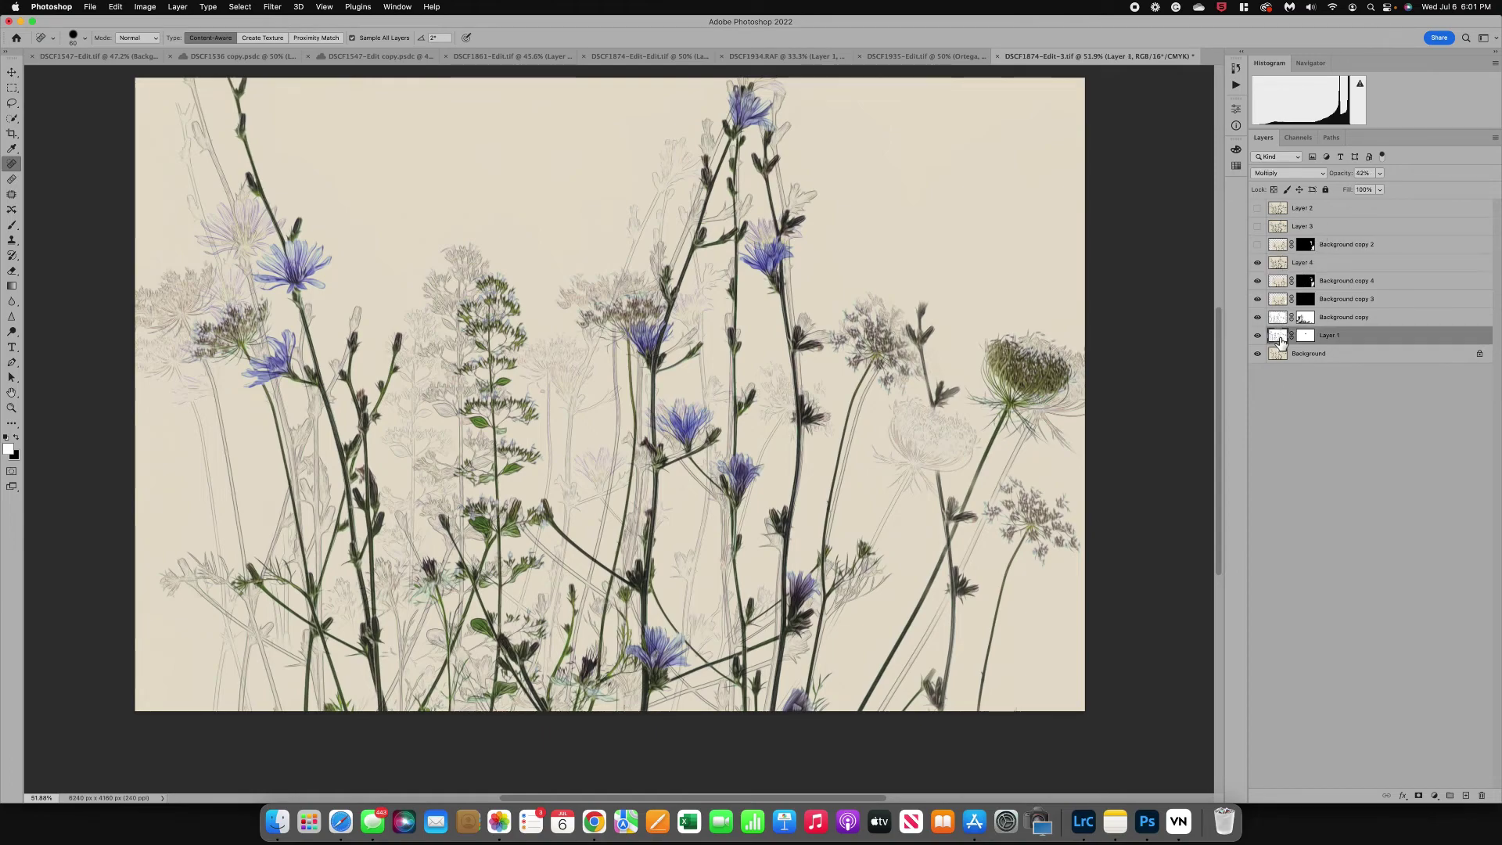
click(1280, 319)
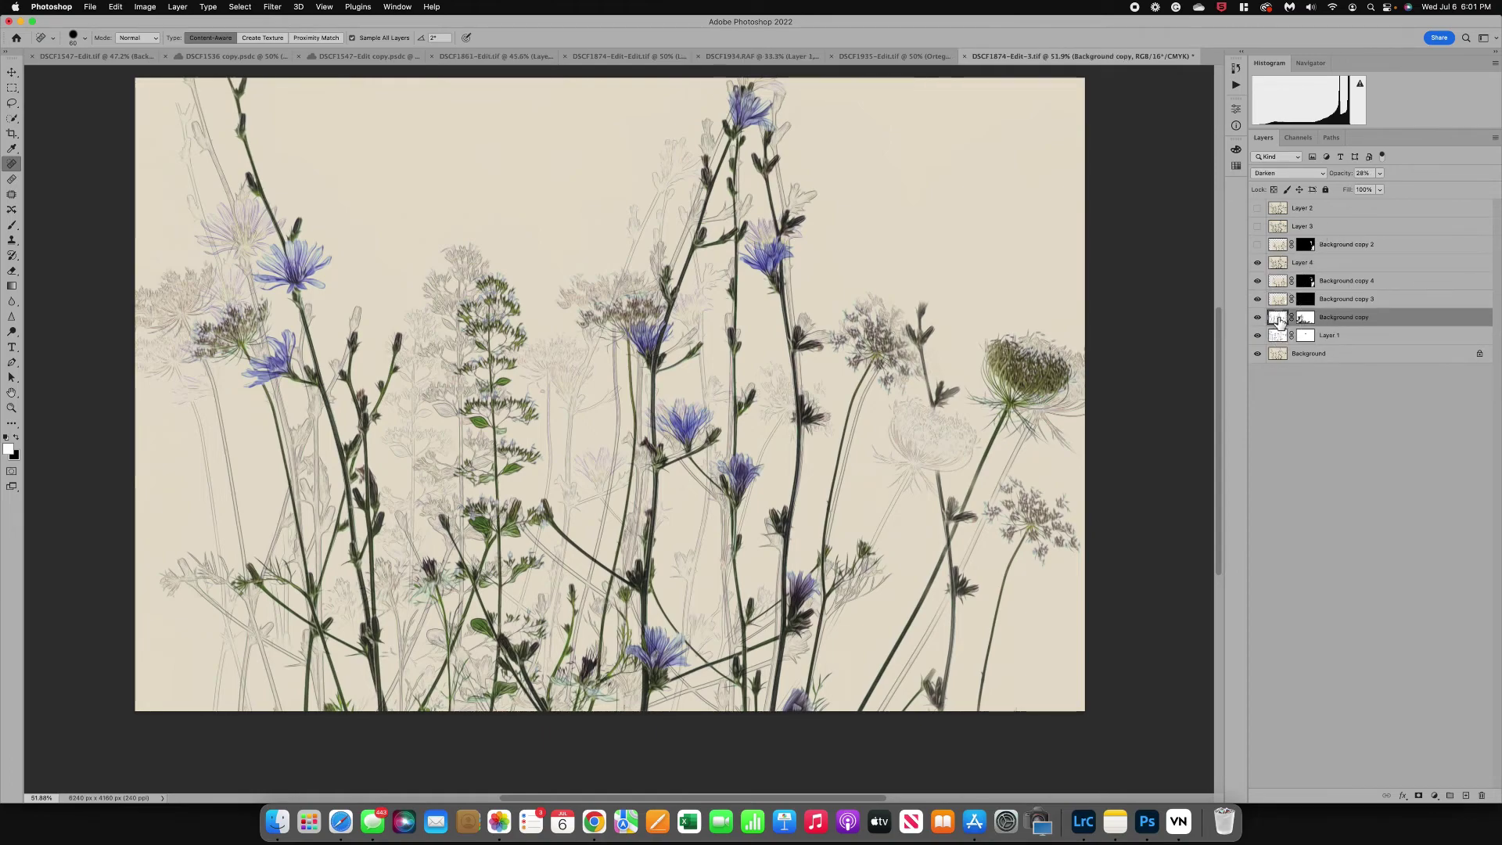
click(1280, 302)
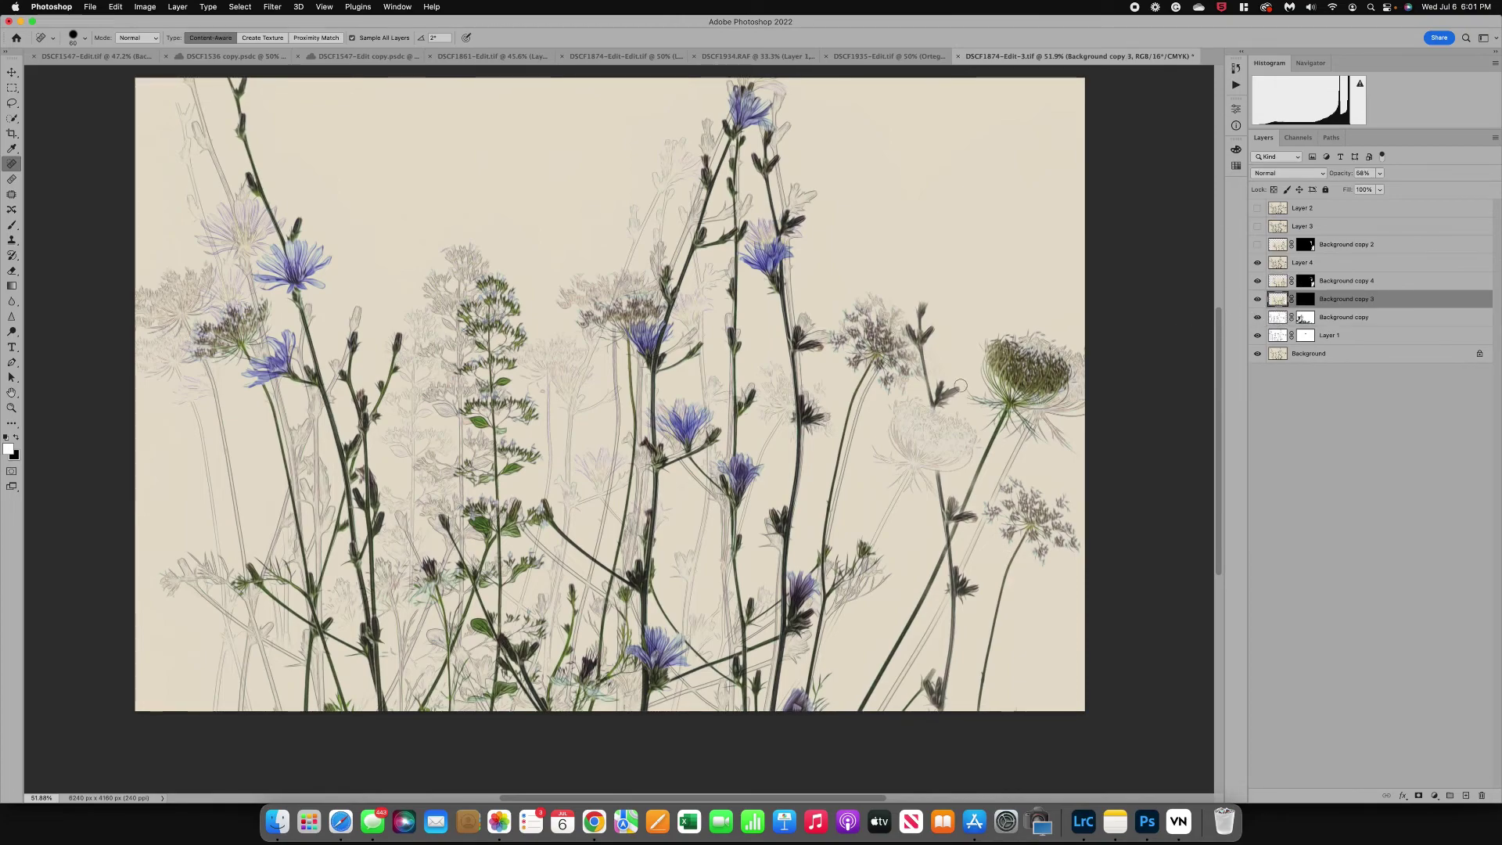
Step: Scroll the view up toward the menu bar
scroll(961, 386, up, 1)
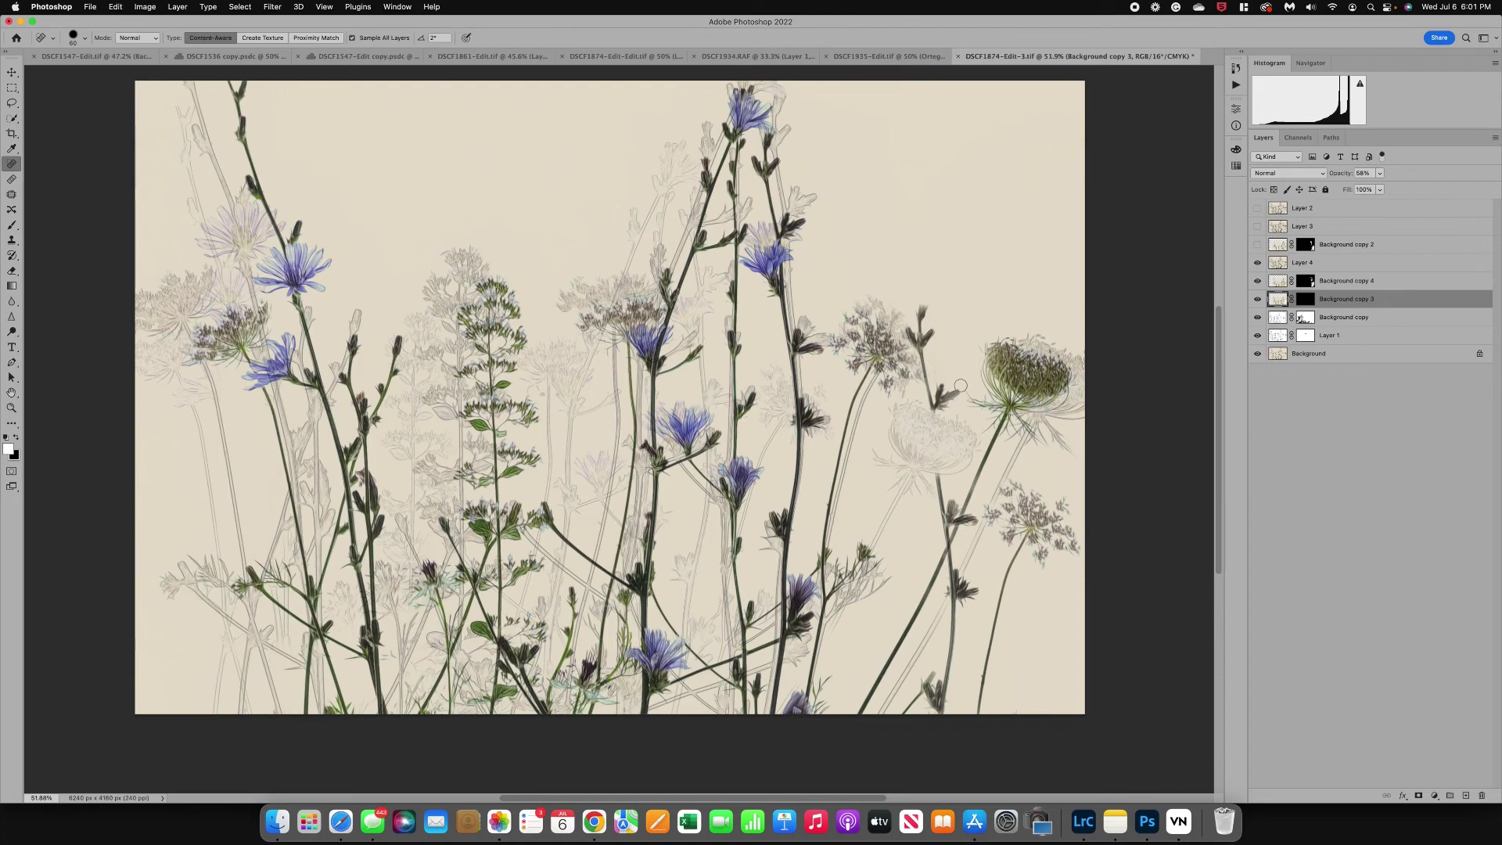
Step: Browse the Filter > Stylize submenu and dismiss the menu without applying a filter
click(278, 11)
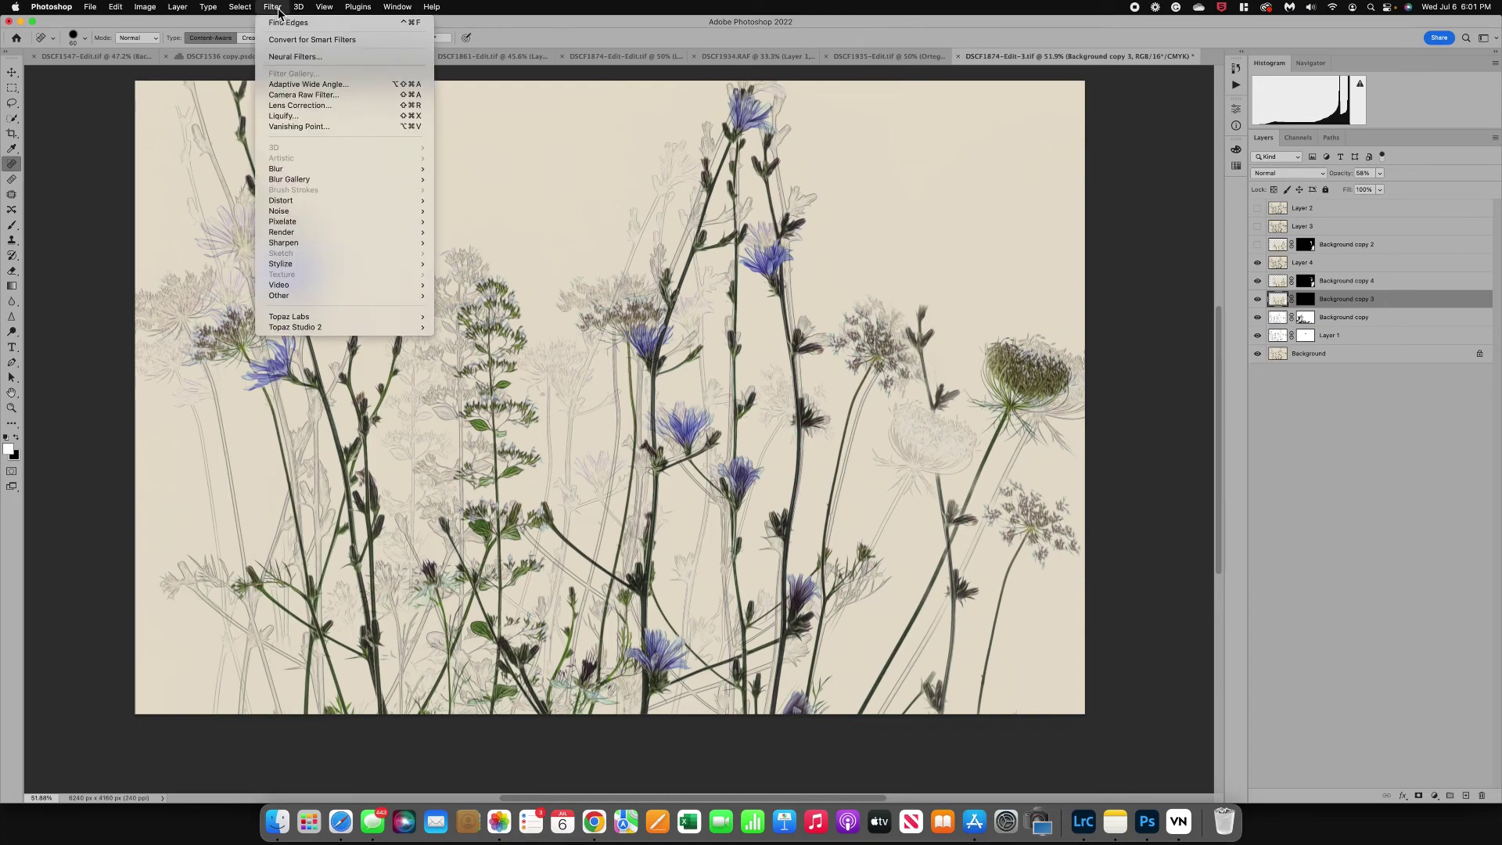
mouse_move(313, 263)
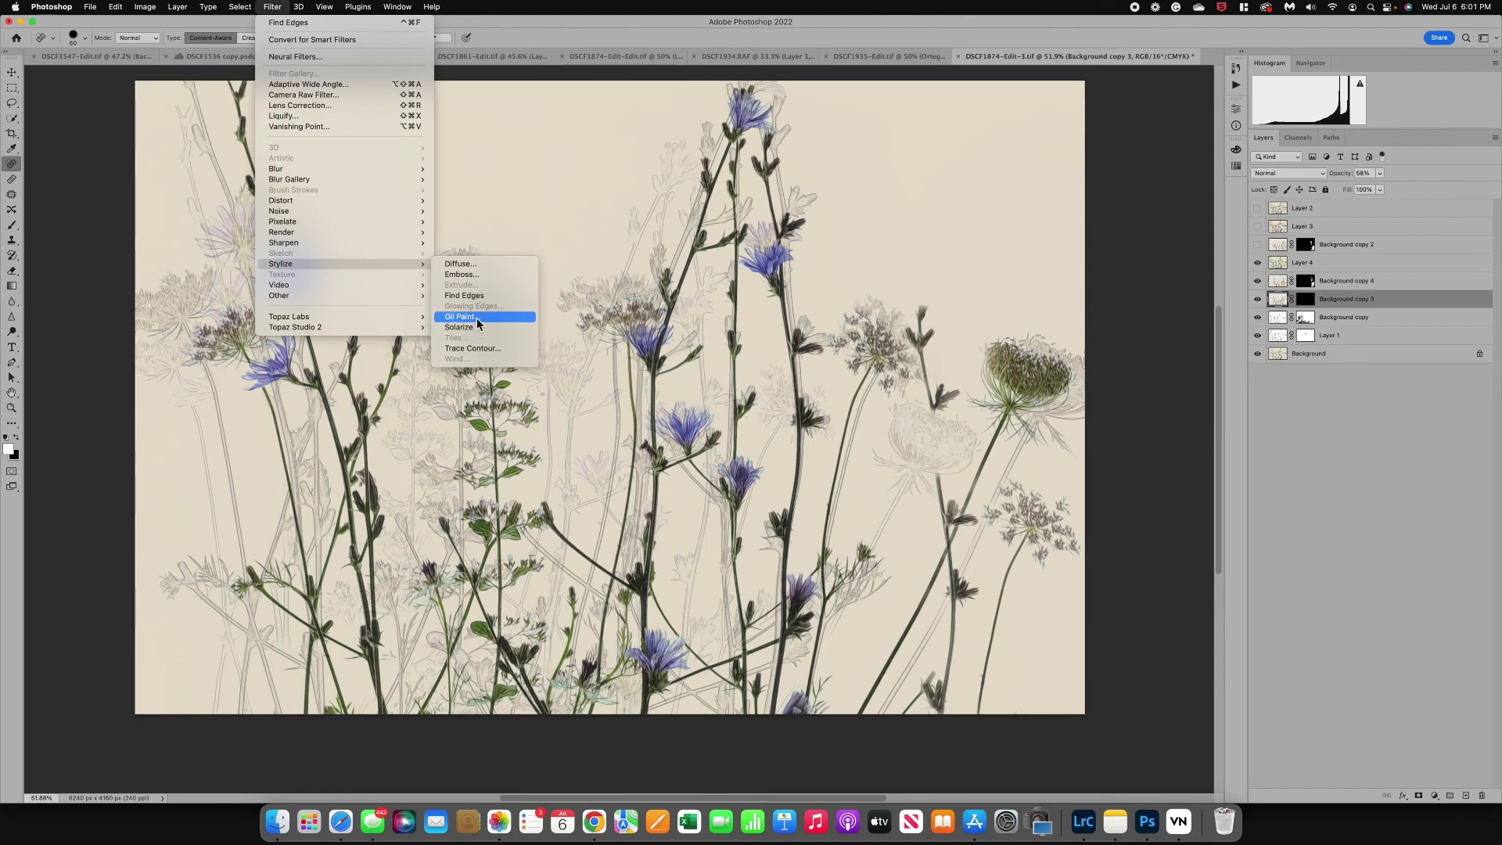
click(924, 243)
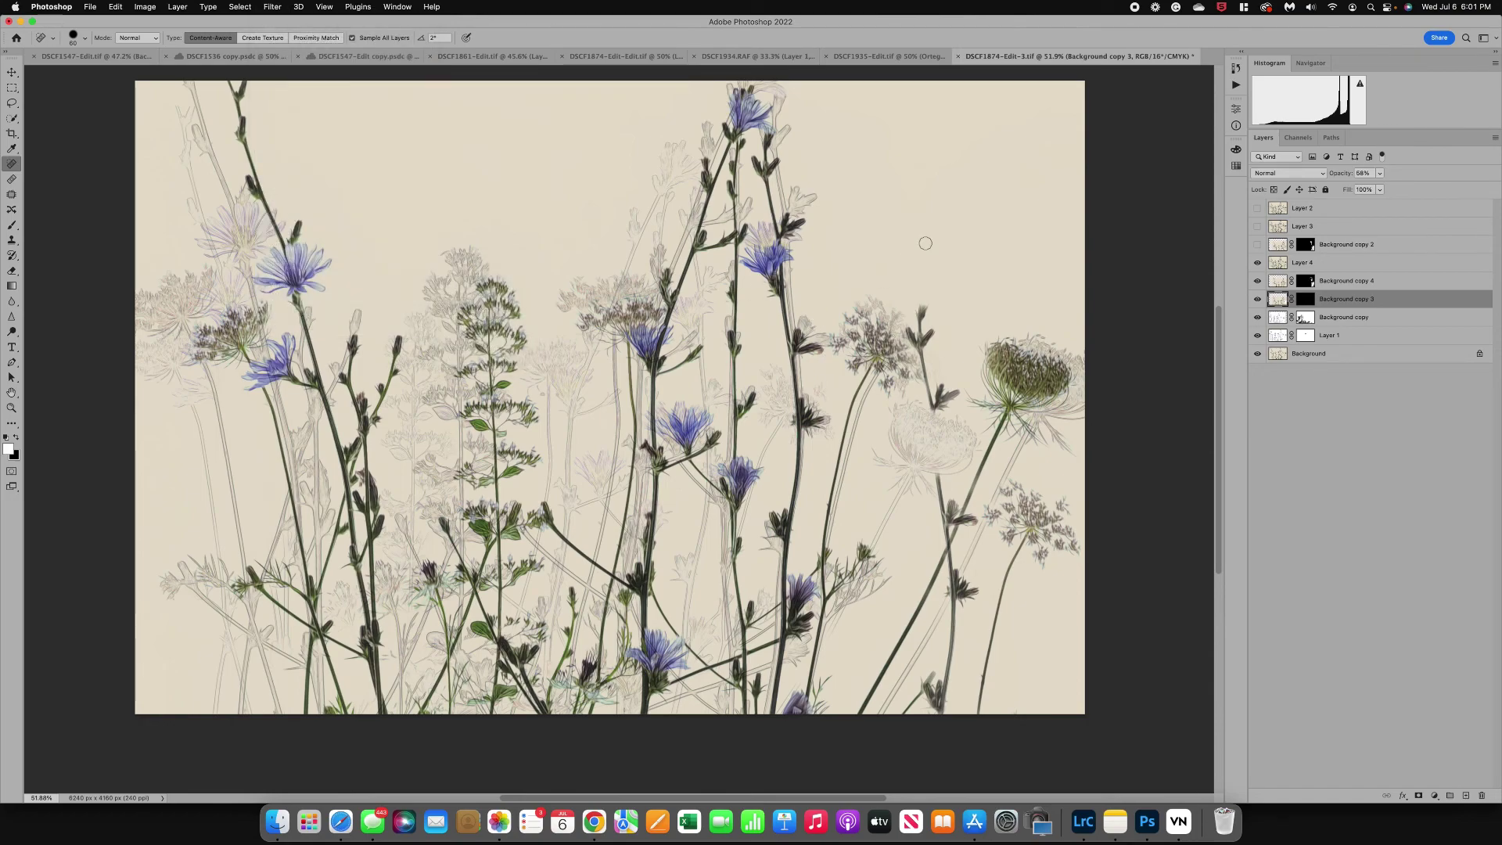